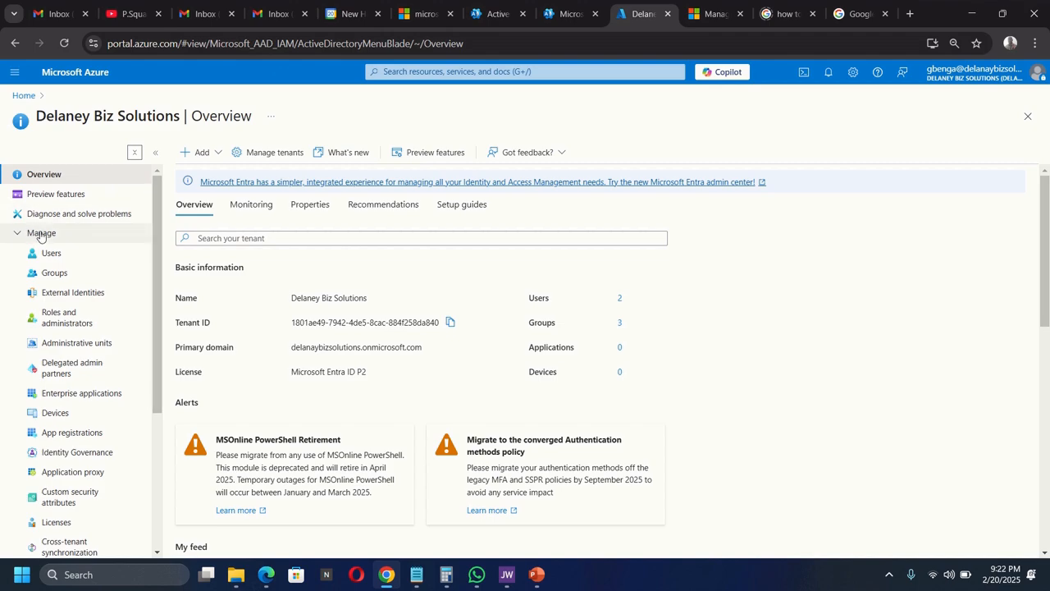
- Open the All users list from the Microsoft Entra ID overview
left_click(52, 254)
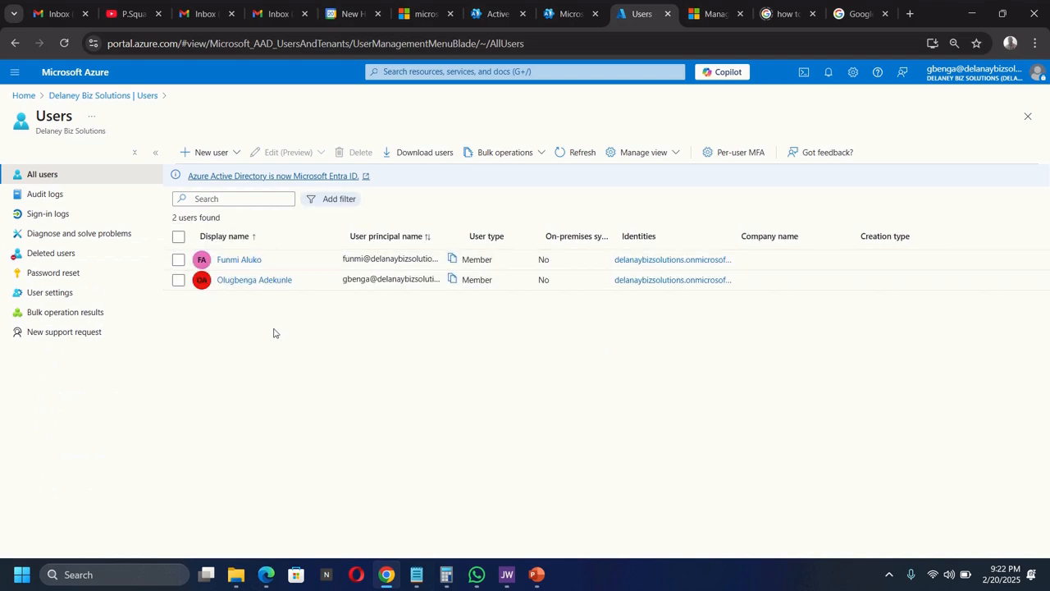
- Start creating a new internal user from the New user menu
left_click(216, 153)
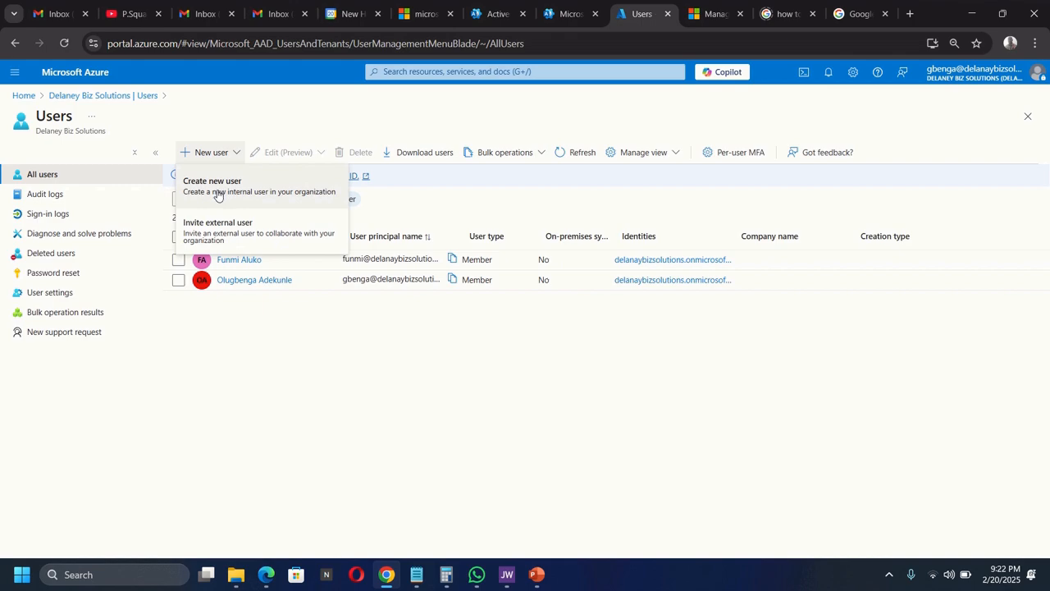
left_click(218, 186)
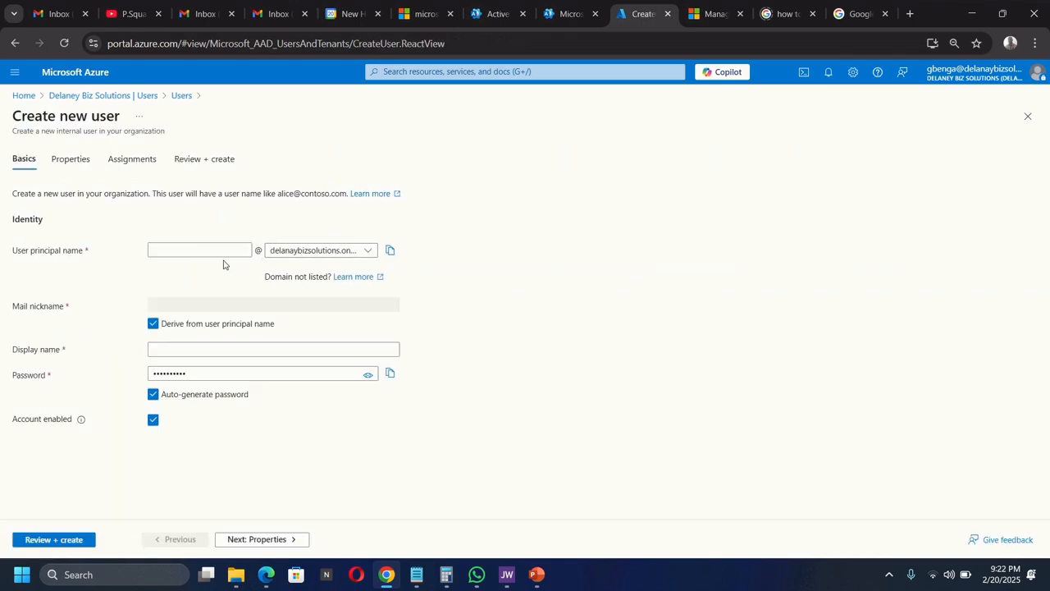
- Enter the new user's principal name and display name
left_click(188, 252)
type("ruth")
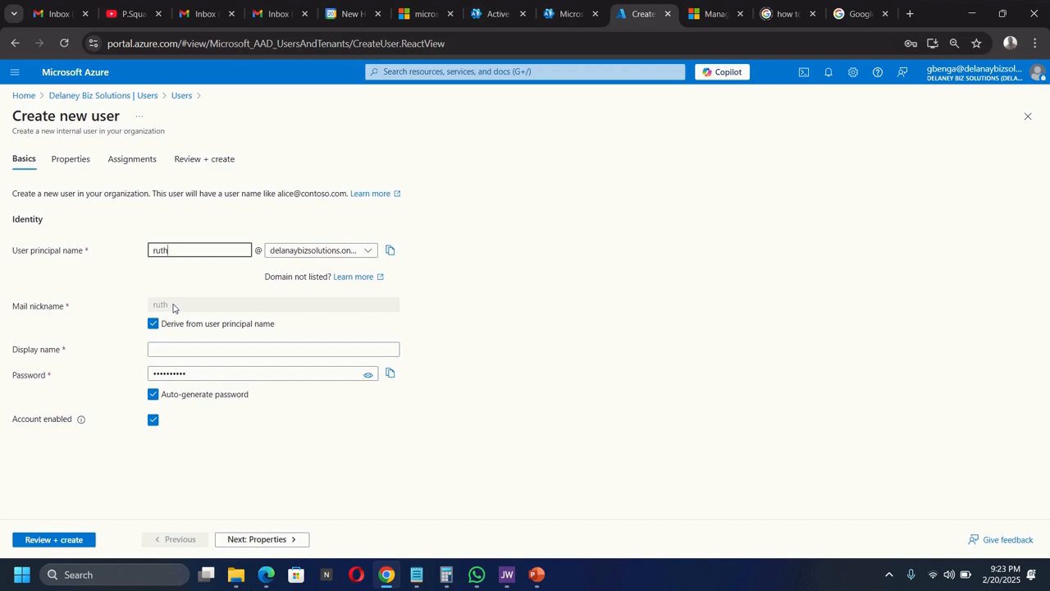
left_click(177, 352)
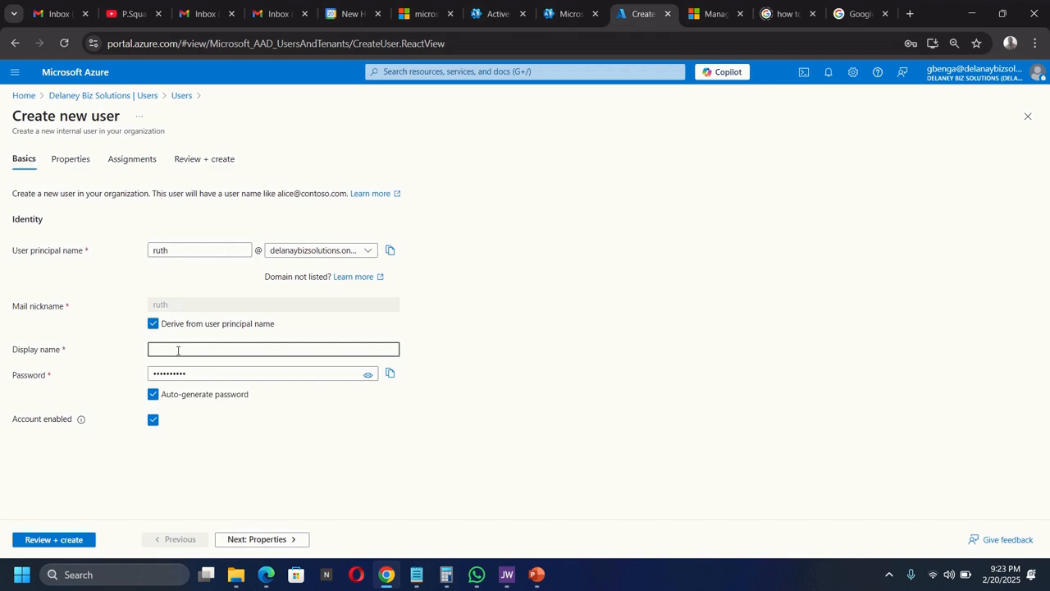
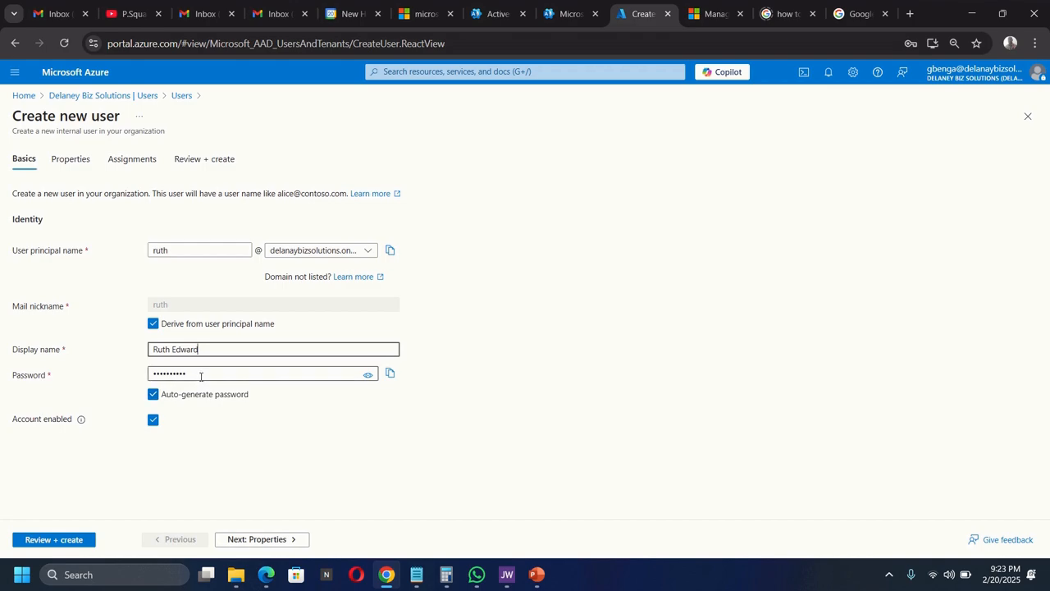
- Regenerate the auto-generated password, reveal it, and copy it
left_click_drag(199, 375, 134, 382)
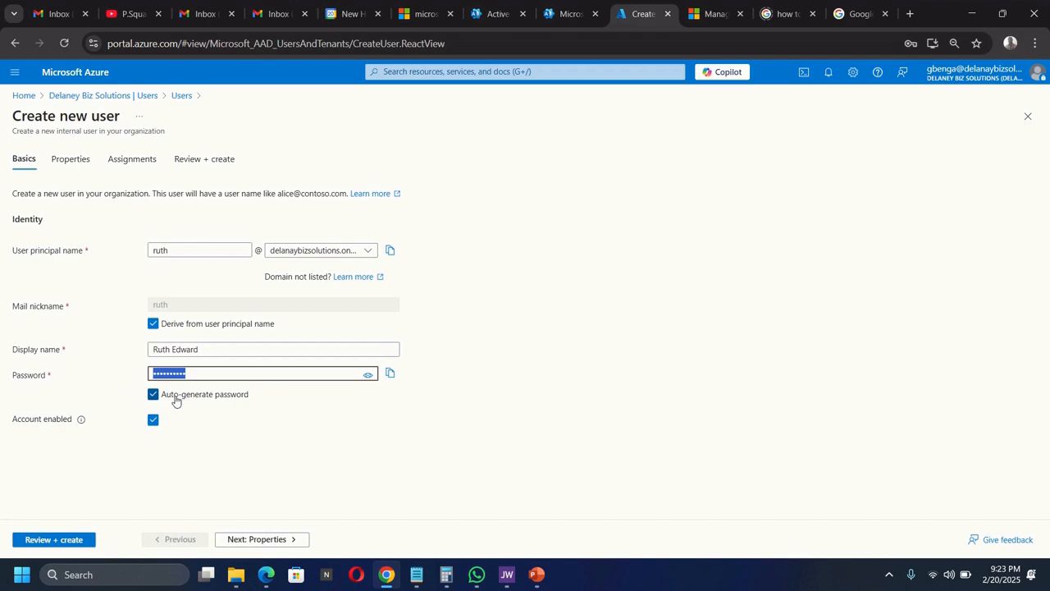
left_click(154, 397)
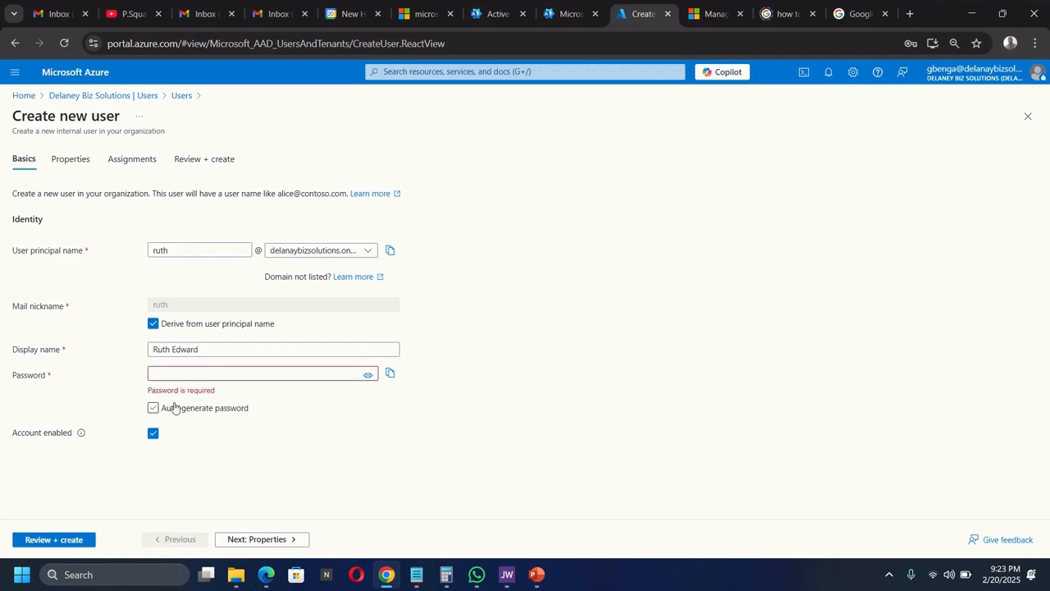
left_click(153, 408)
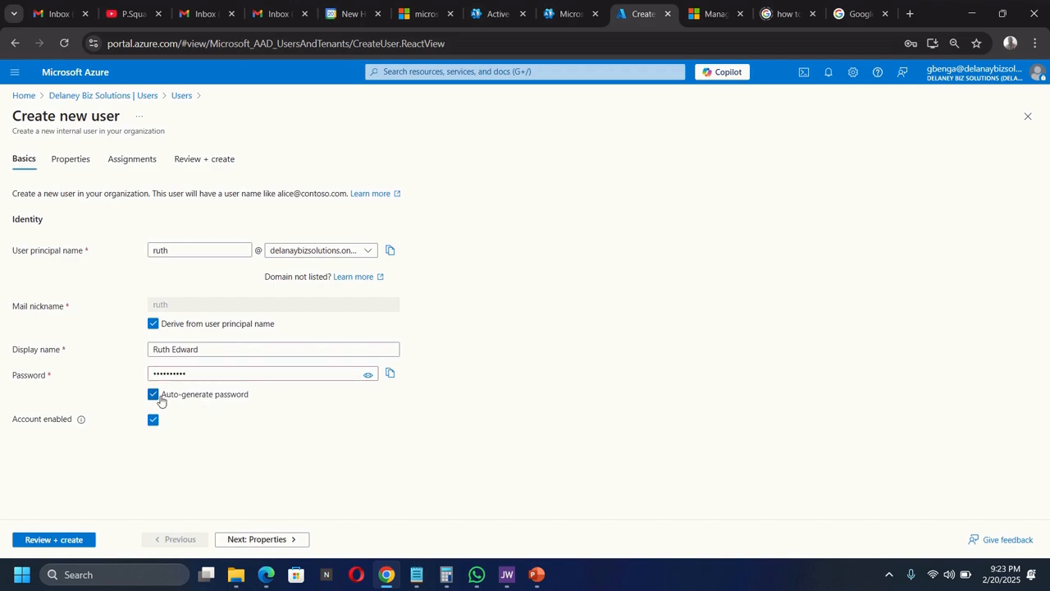
left_click(369, 377)
left_click(152, 394)
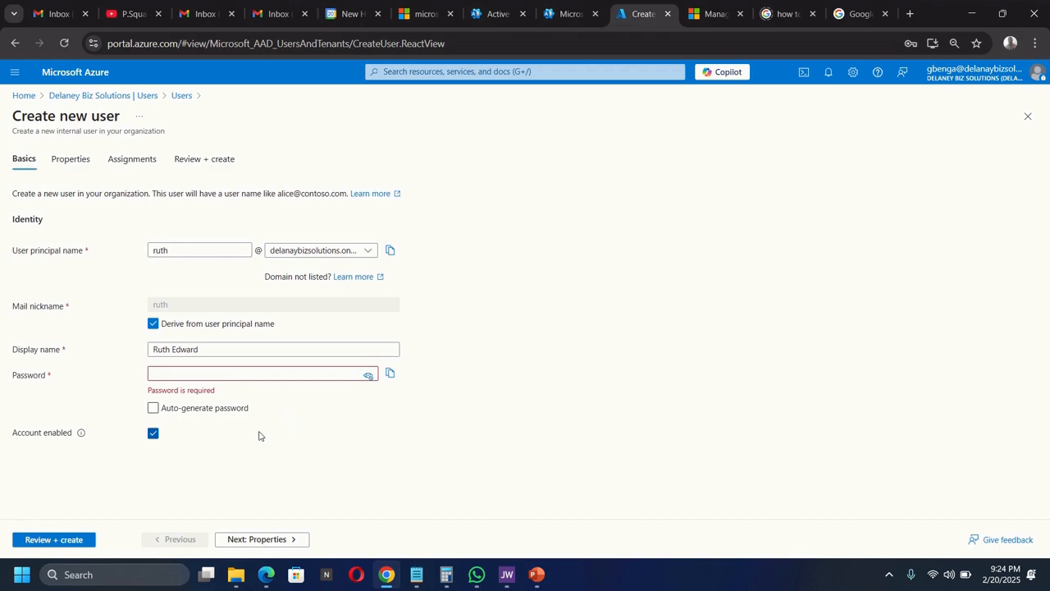
left_click(154, 409)
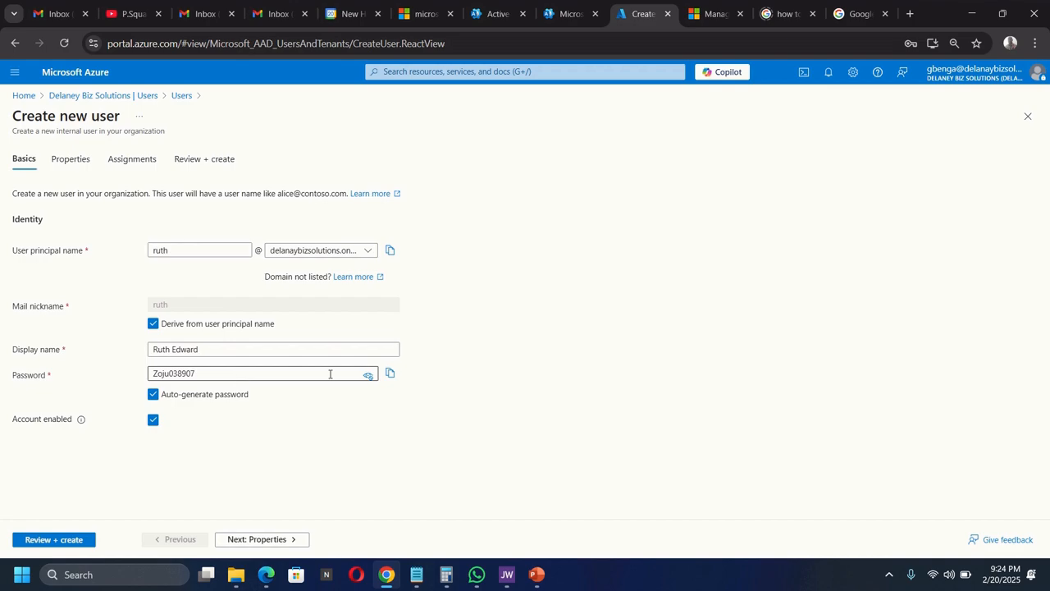
left_click(390, 374)
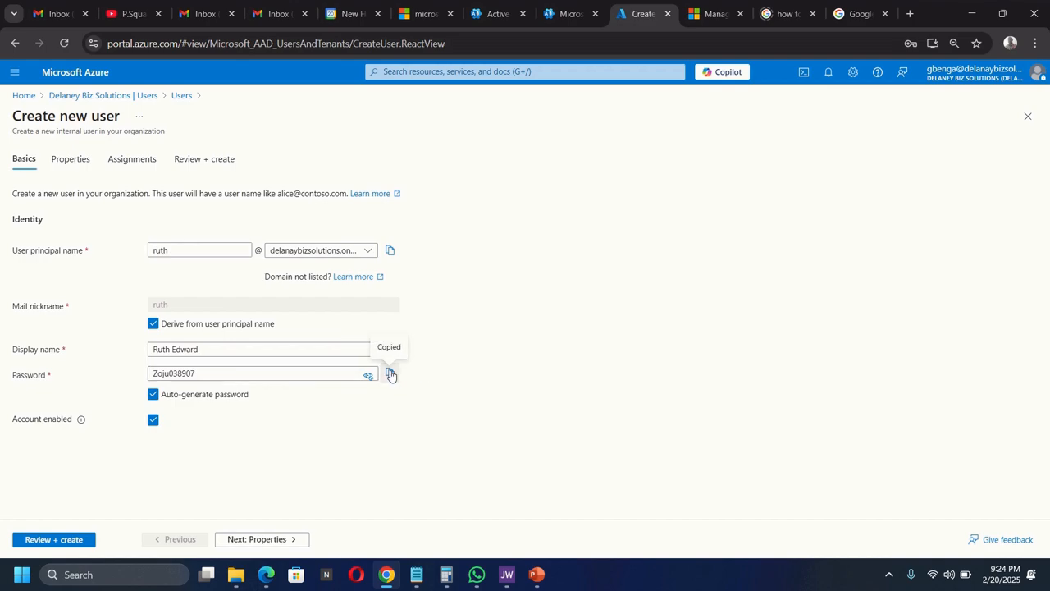
- Paste the copied password into a new Notepad note
key("super")
type("notepad")
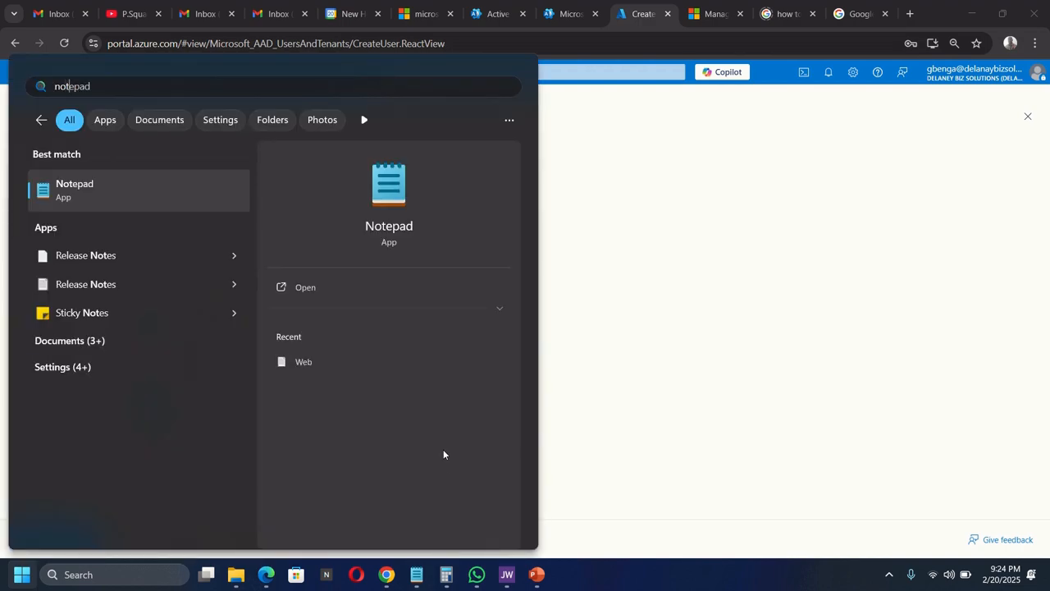
left_click(150, 200)
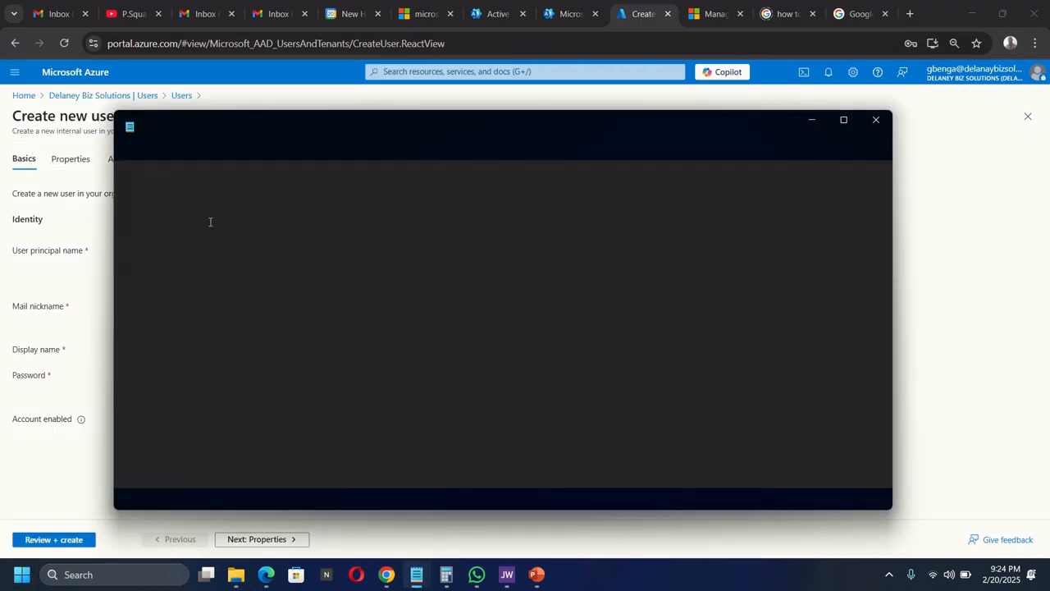
key("ctrl+v")
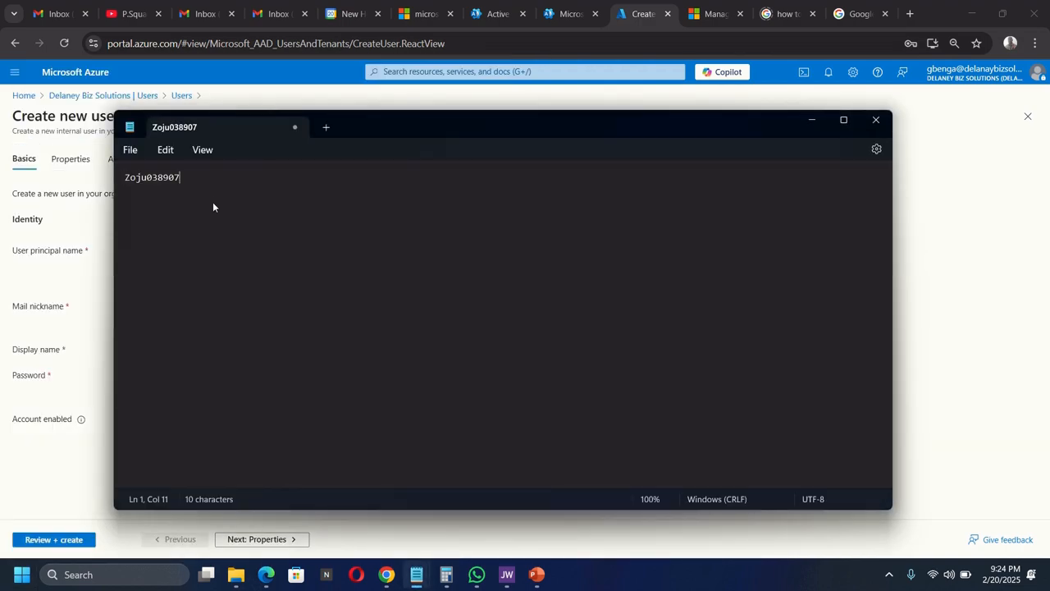
left_click(811, 119)
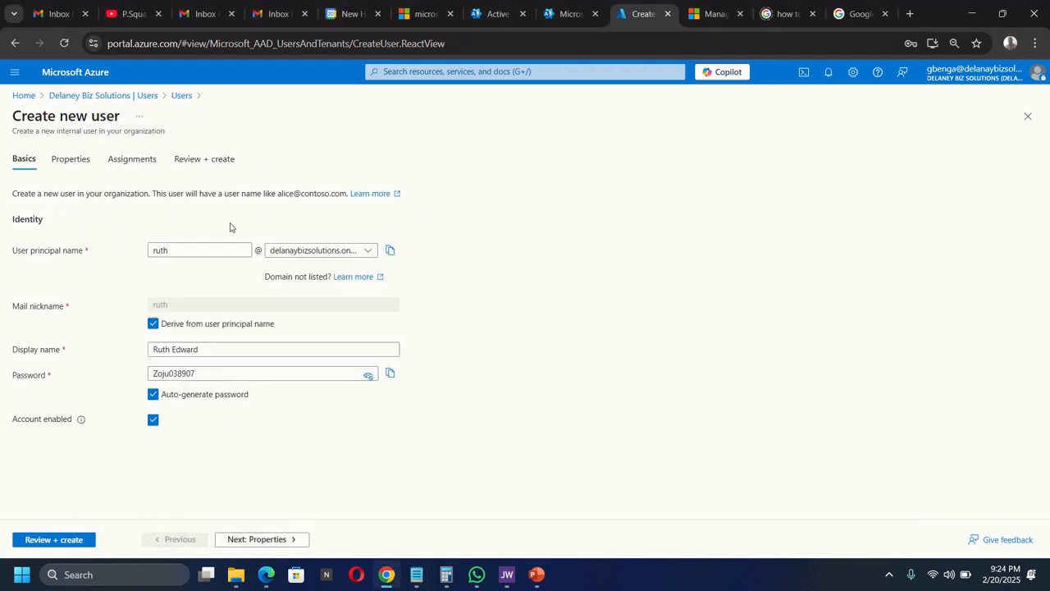
- Add the user principal name as the note's first line, above the password
left_click(390, 250)
mouse_move(419, 572)
left_click(492, 499)
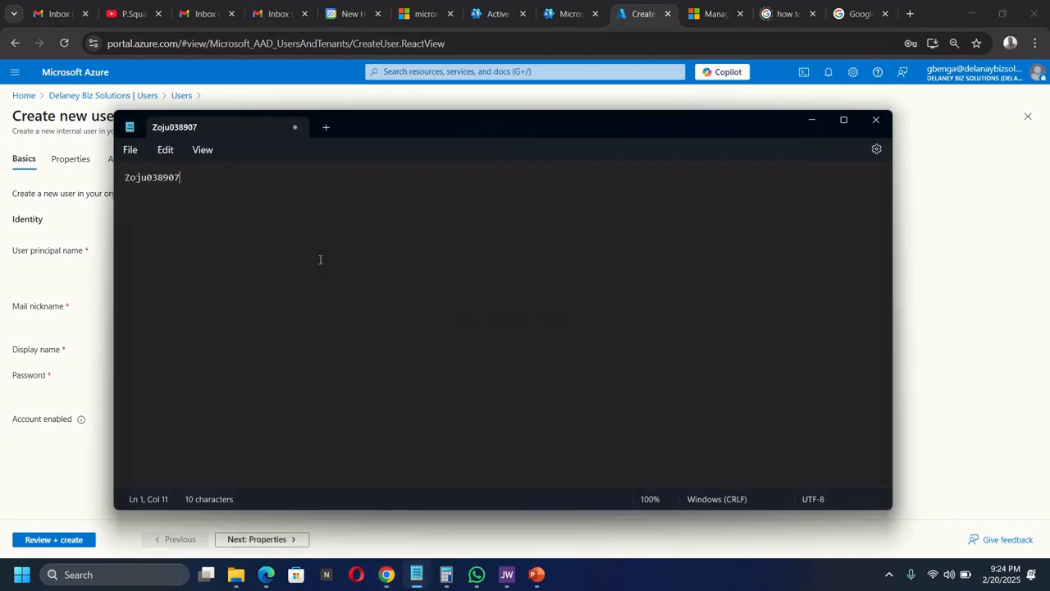
key("Return")
key("Up")
key("ctrl+v")
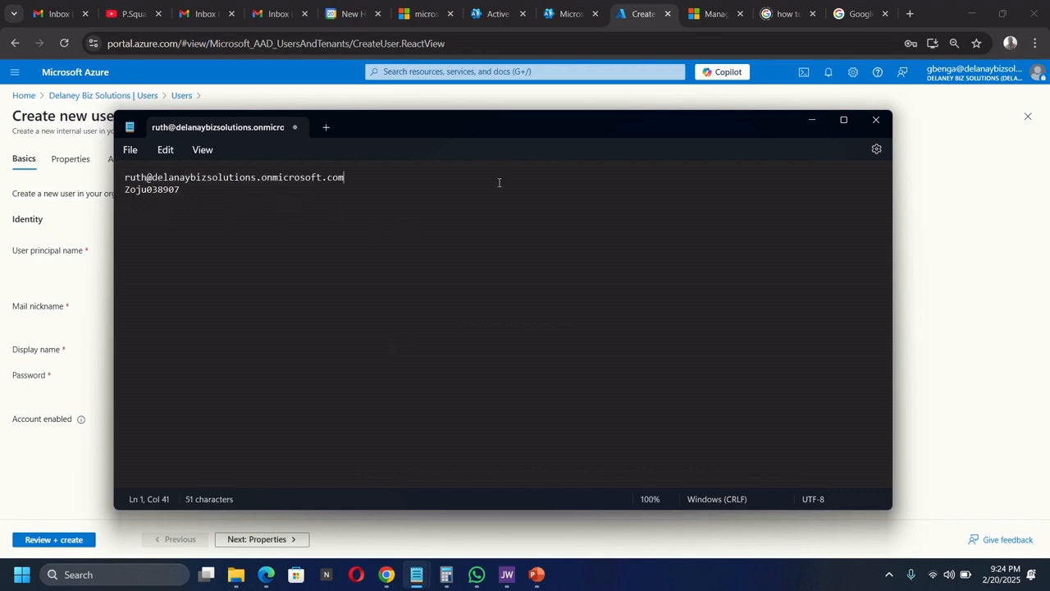
left_click(811, 119)
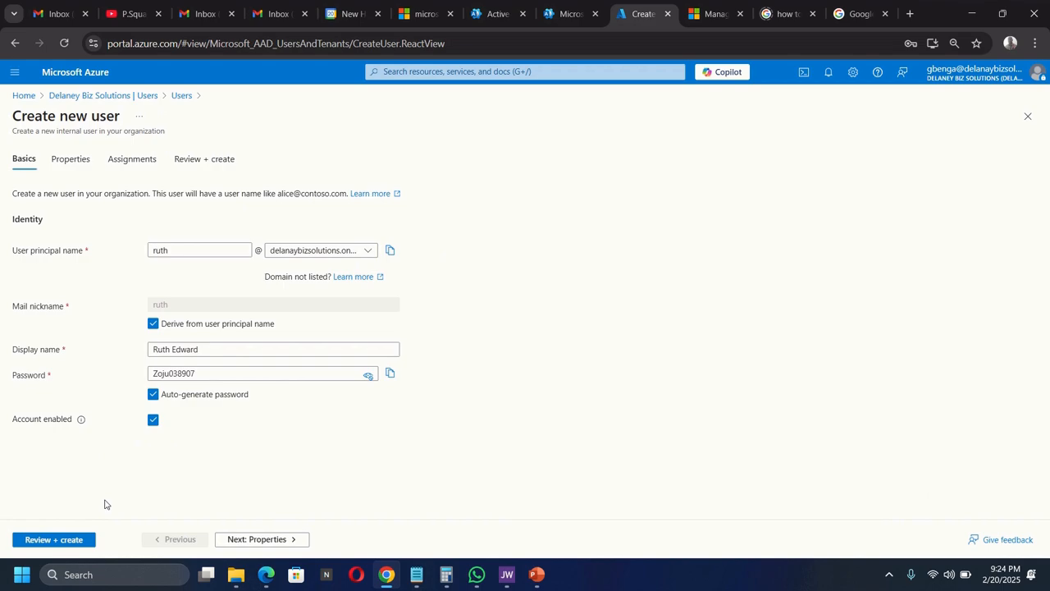
left_click(70, 161)
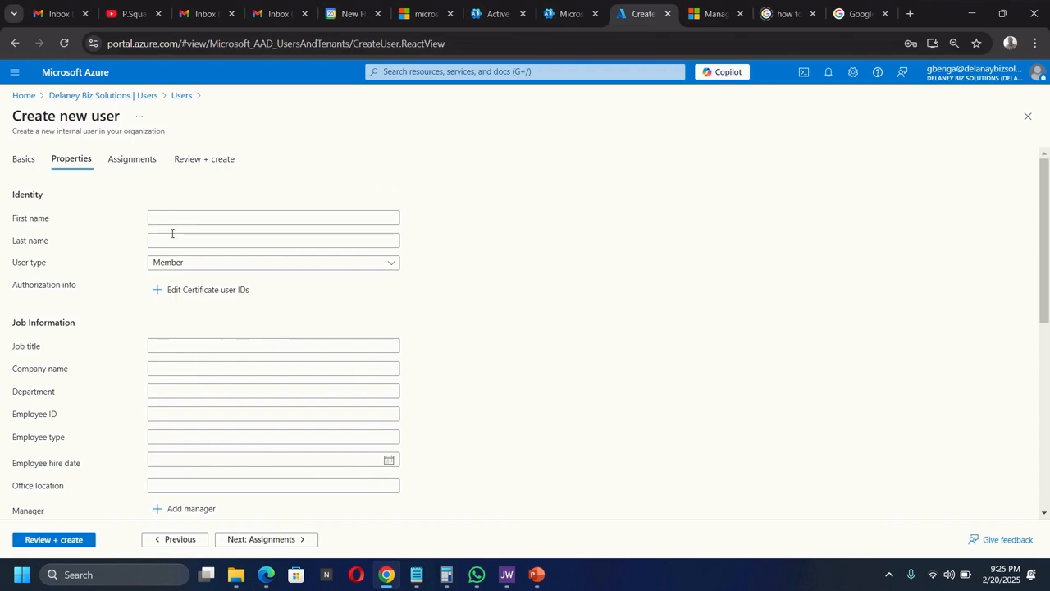
- Give the new user job title Cloud Administrator and department IT, then review
left_click(20, 163)
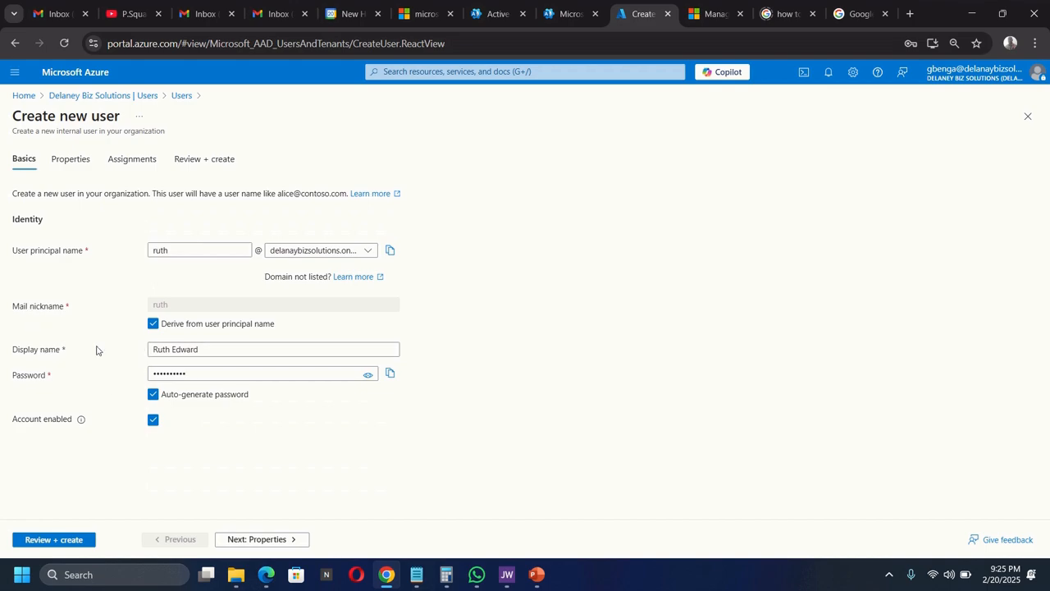
left_click(69, 160)
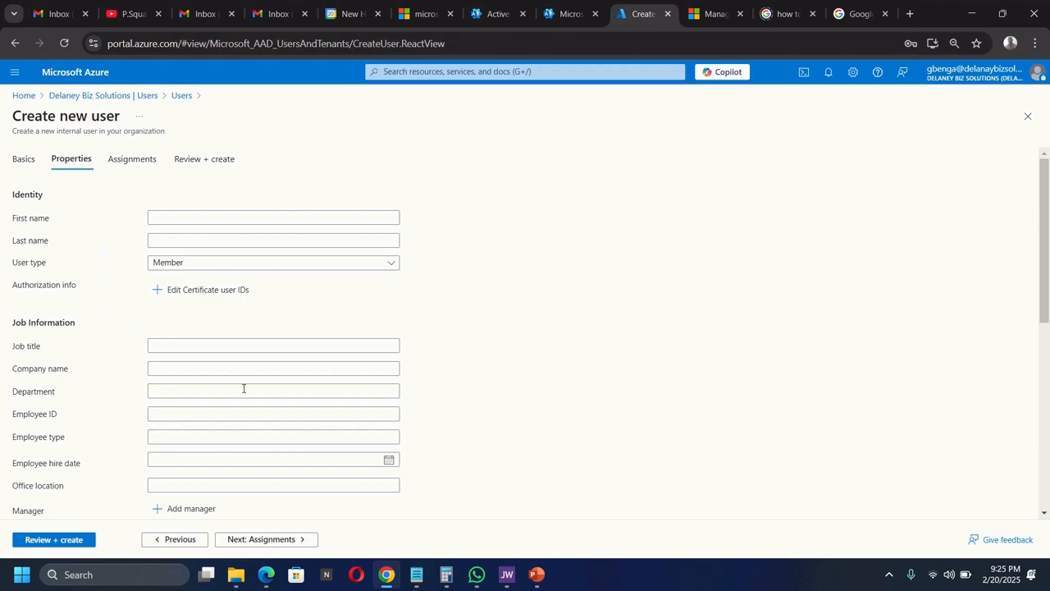
left_click(133, 164)
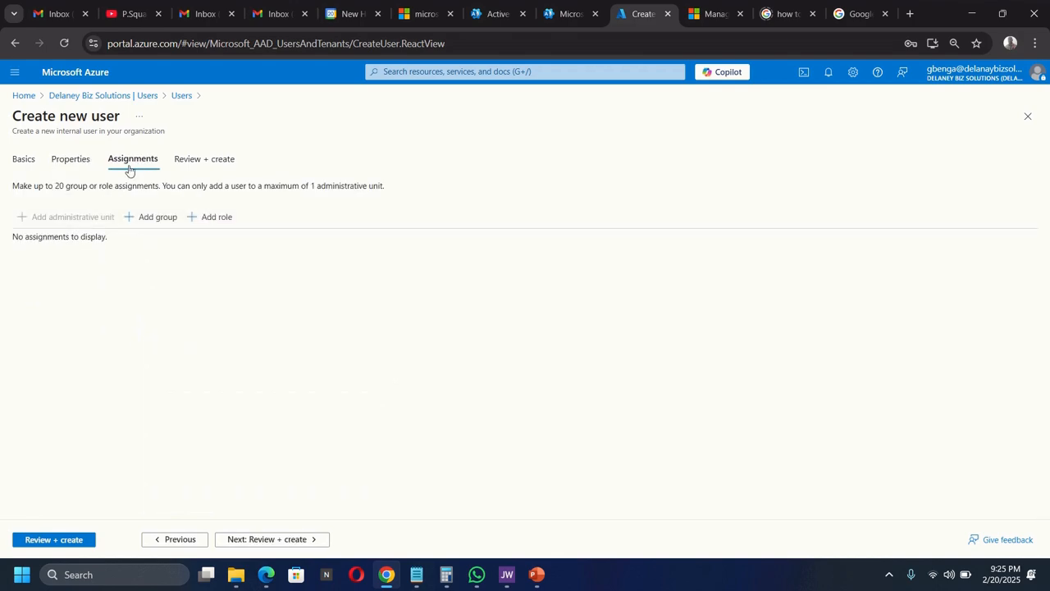
left_click(71, 164)
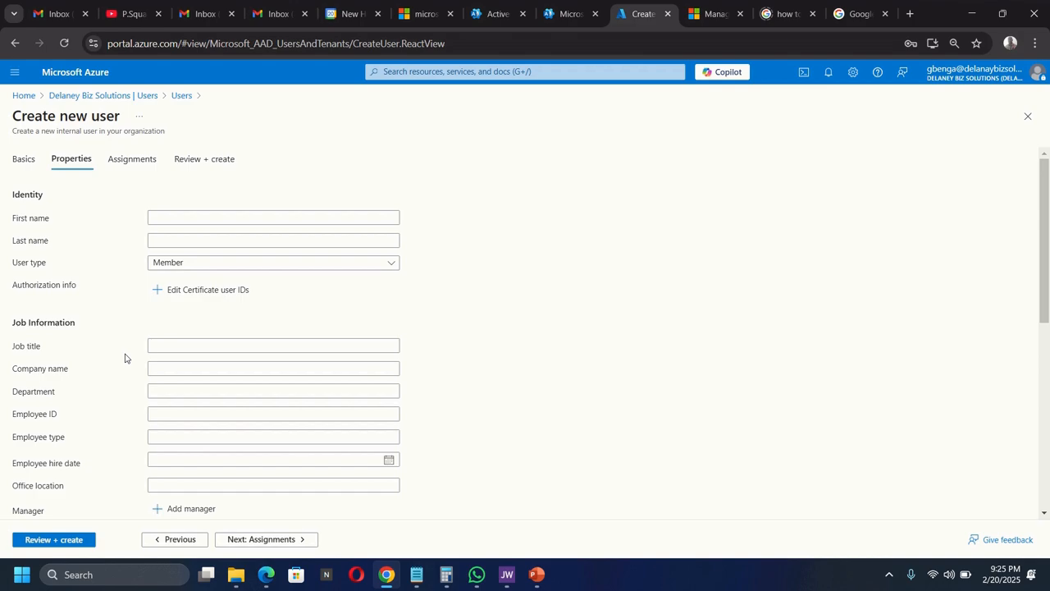
left_click(179, 347)
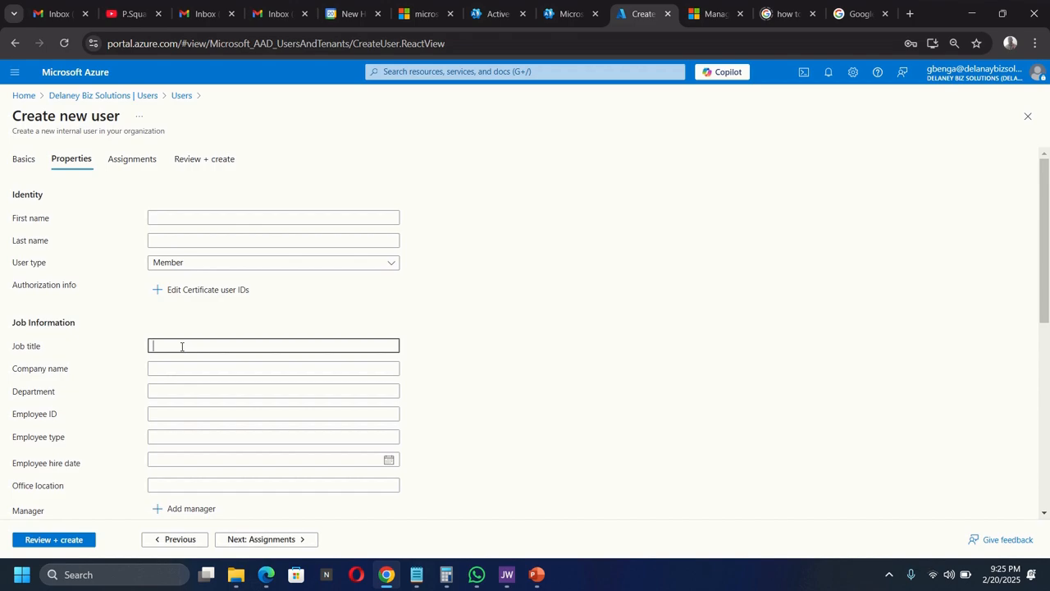
type("Cloud Administrator")
left_click(182, 392)
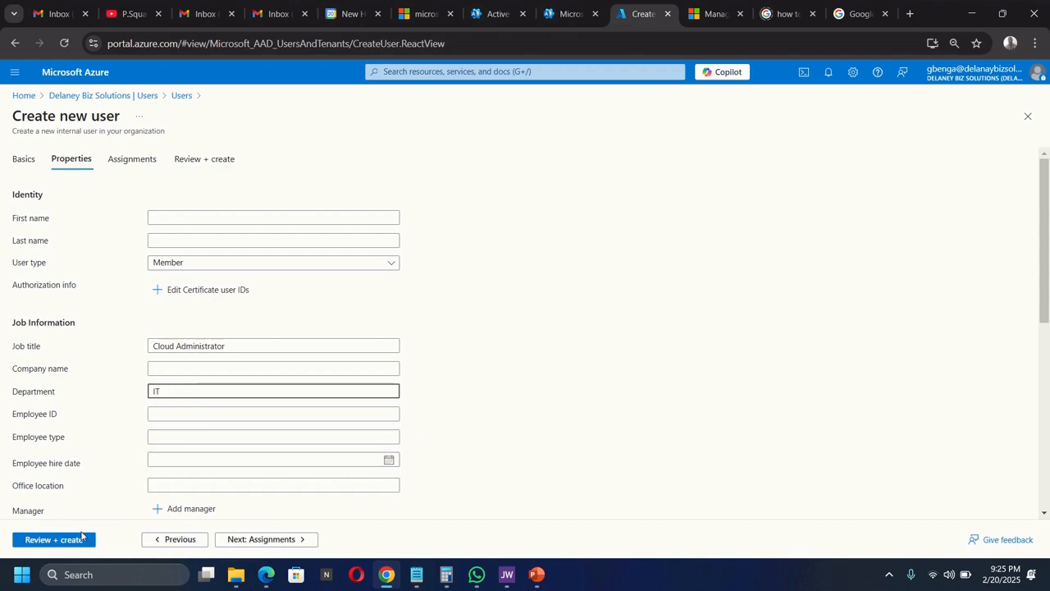
left_click(61, 542)
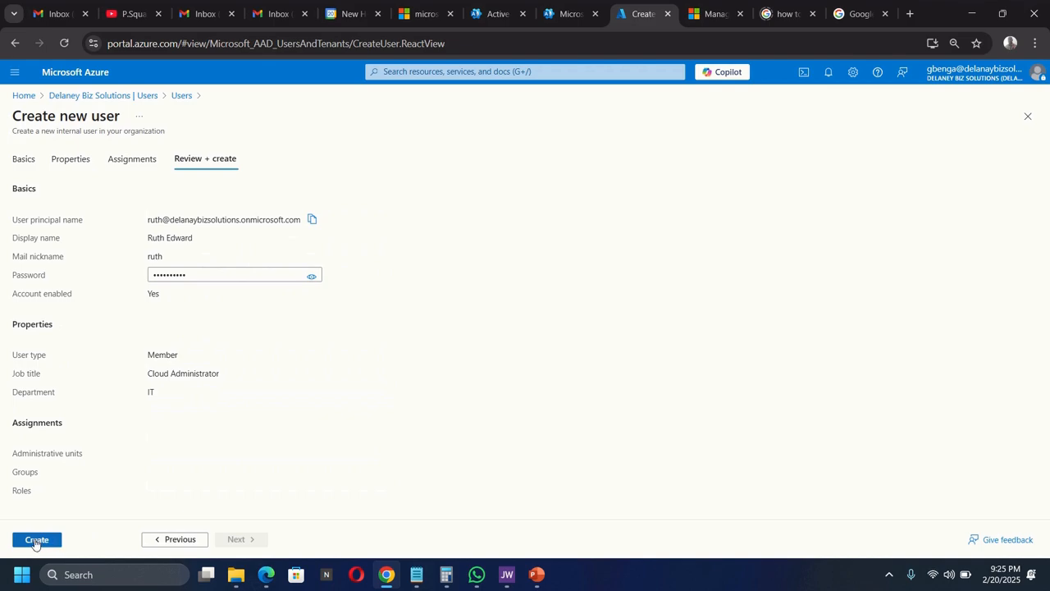
- Create the user, refresh the Users list, and open the new user's profile
left_click(36, 541)
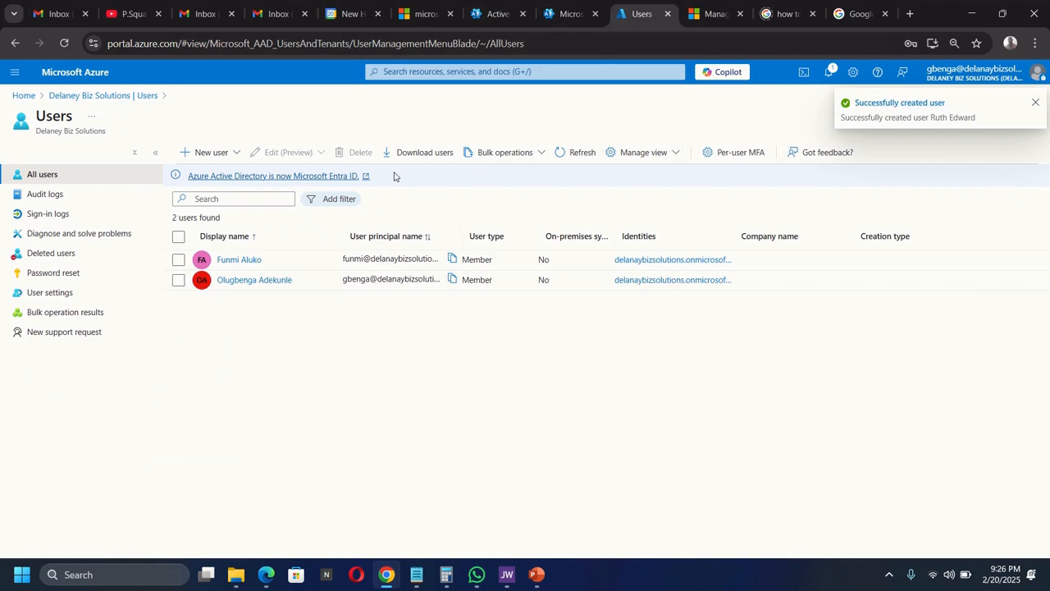
left_click(583, 154)
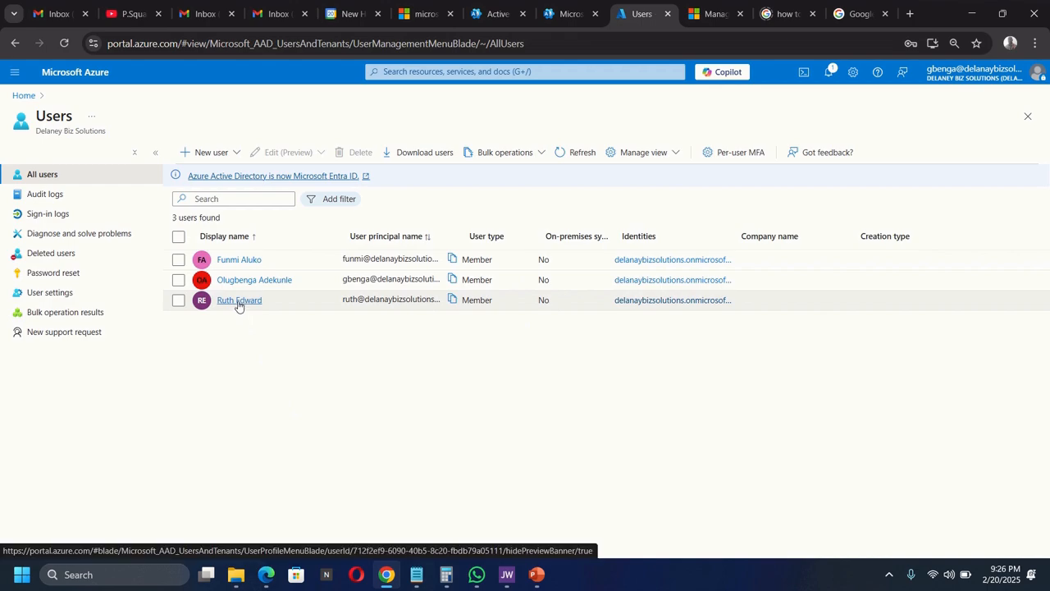
left_click(238, 300)
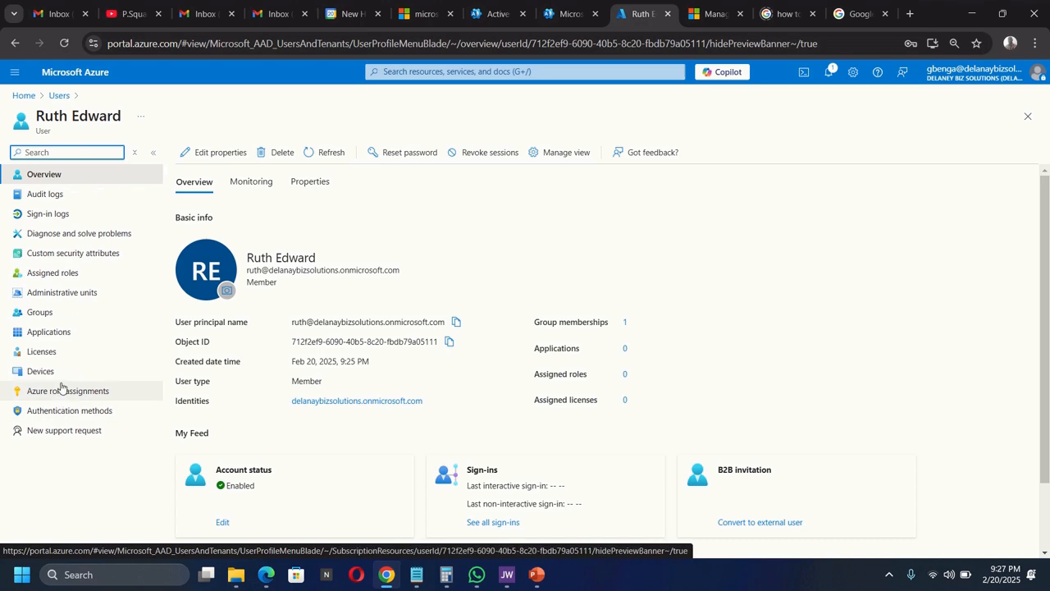
- Open the new user's Assigned roles page
left_click(54, 274)
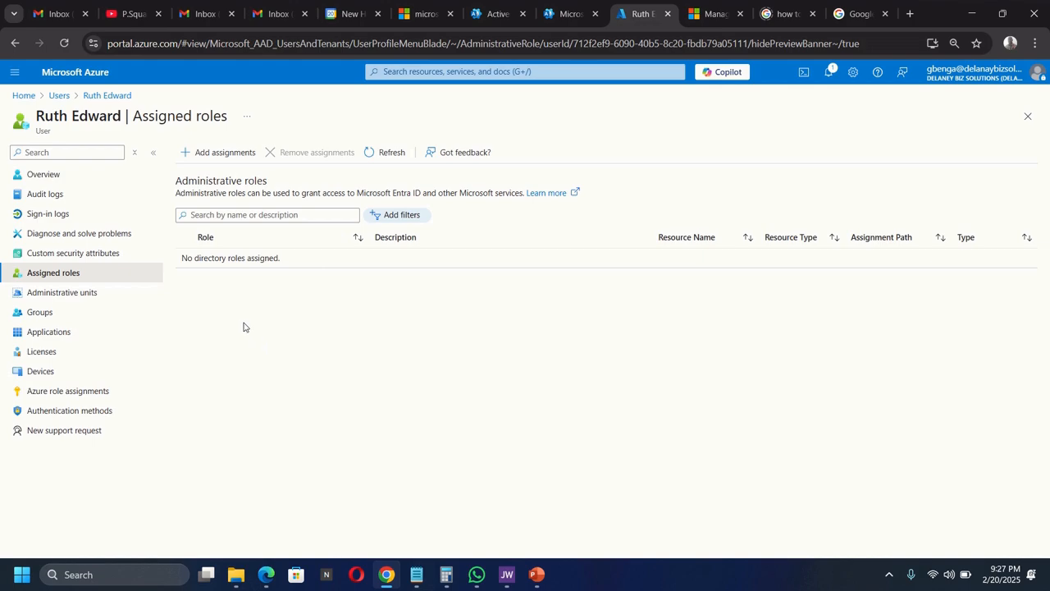
- Assign the User Administrator directory role to the new user and refresh the roles list
left_click(200, 159)
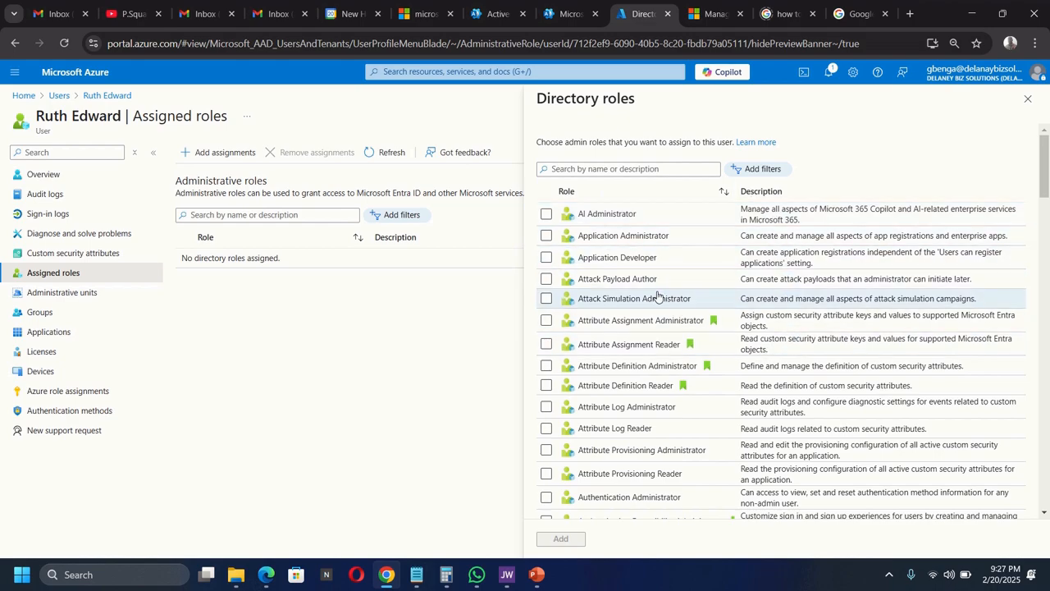
left_click(593, 171)
type("user")
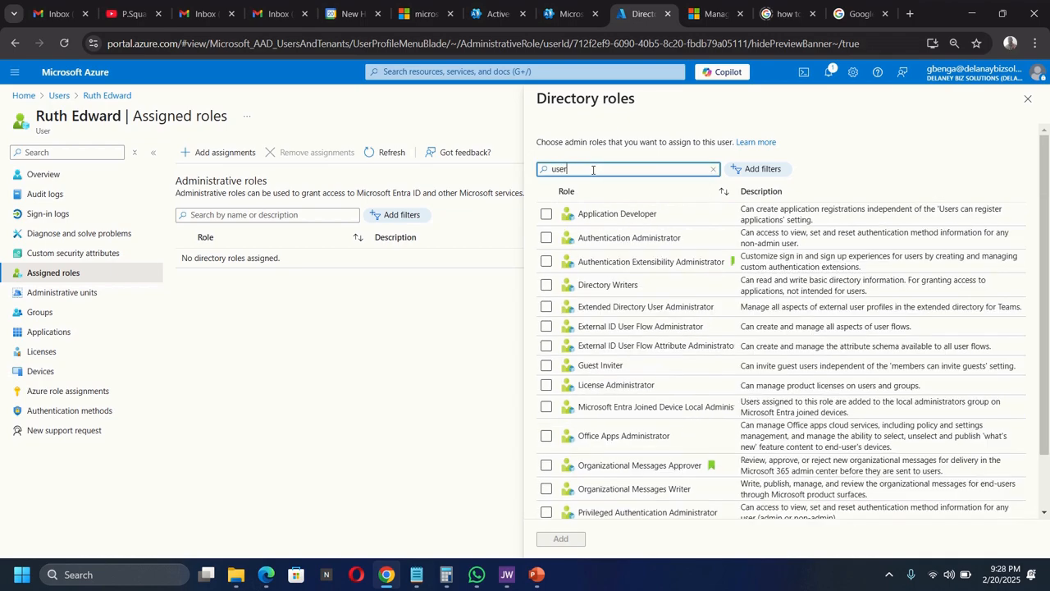
type(" ad")
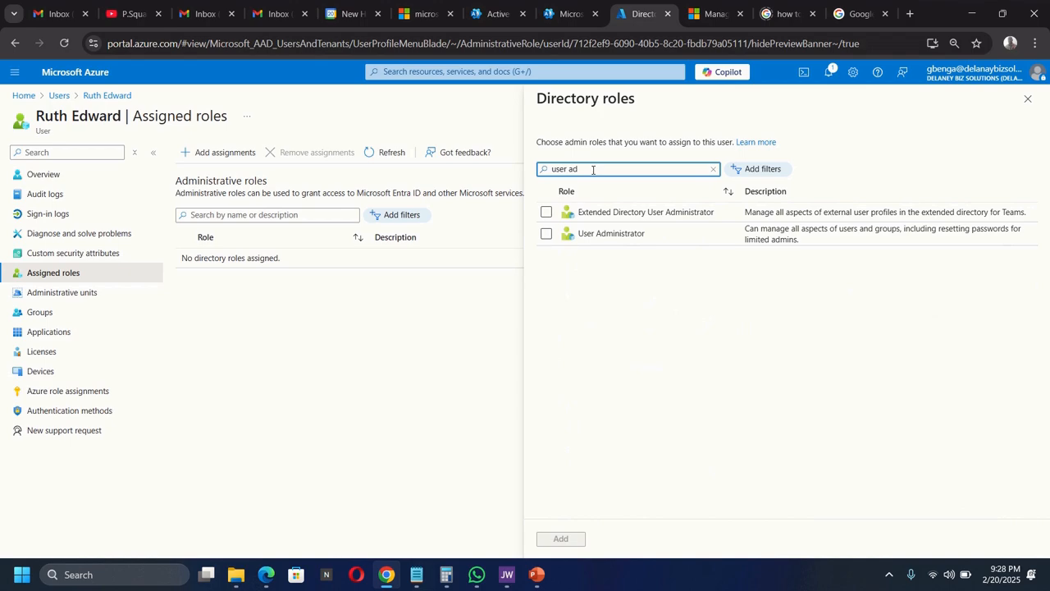
left_click(545, 235)
left_click(561, 538)
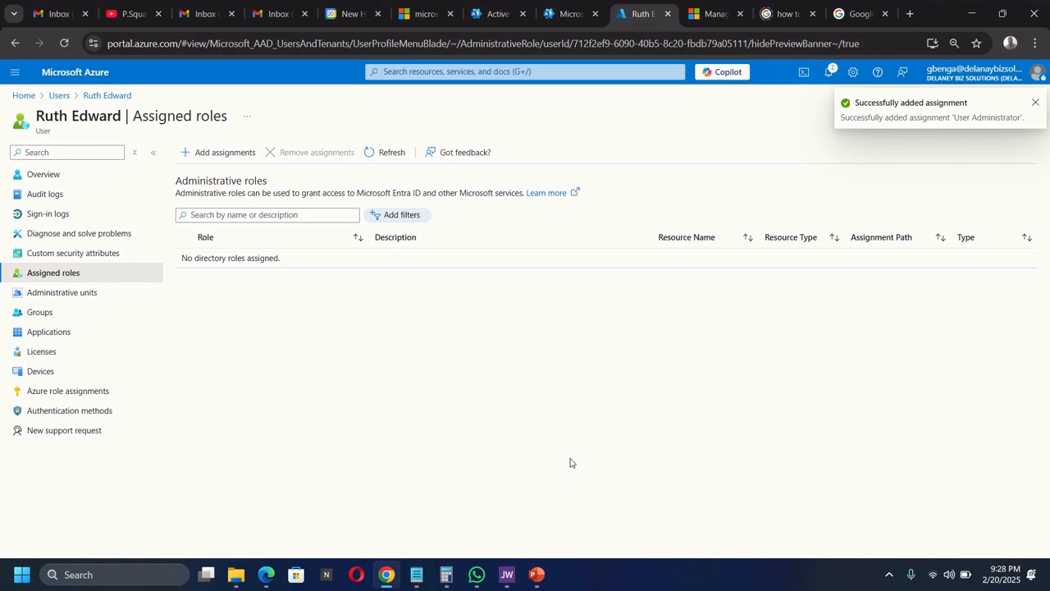
left_click(384, 153)
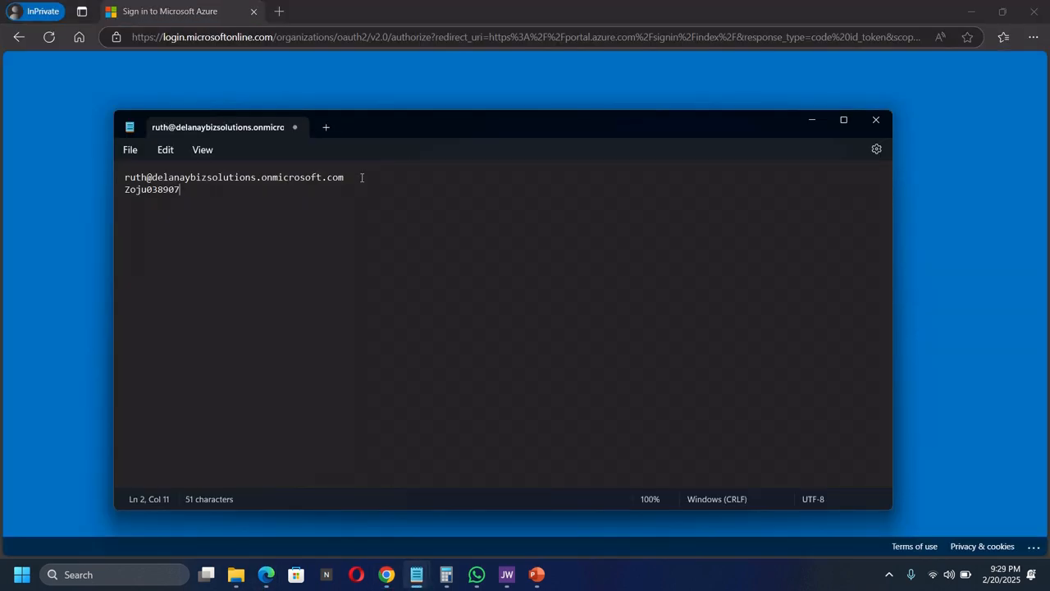
- Select the saved sign-in email address in the Notepad note
left_click_drag(361, 177, 117, 182)
- Copy the saved email from Notepad into the Azure sign-in field
right_click(153, 179)
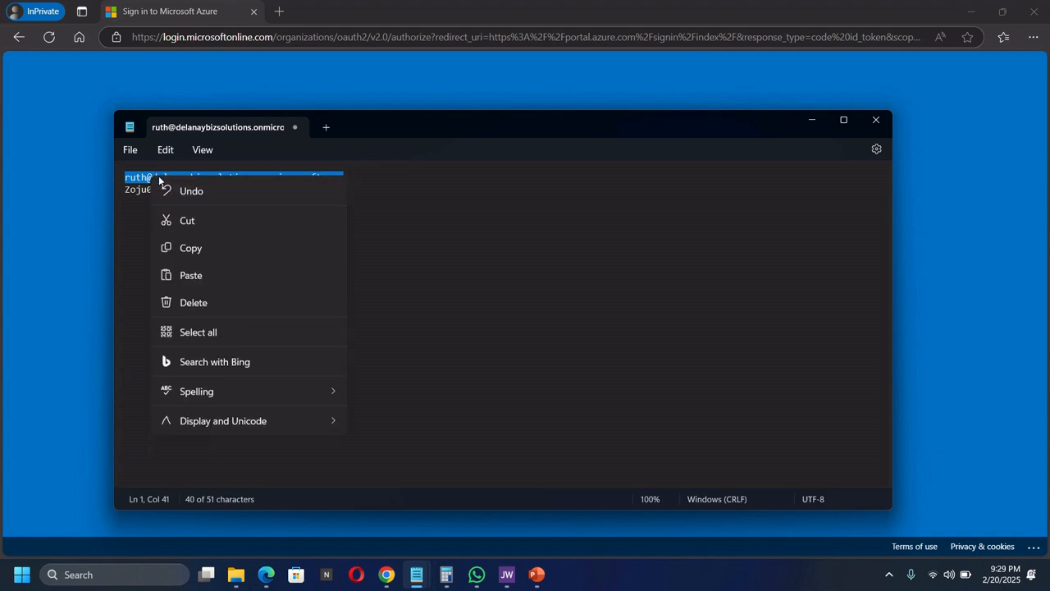
left_click(197, 246)
left_click(899, 184)
left_click(507, 265)
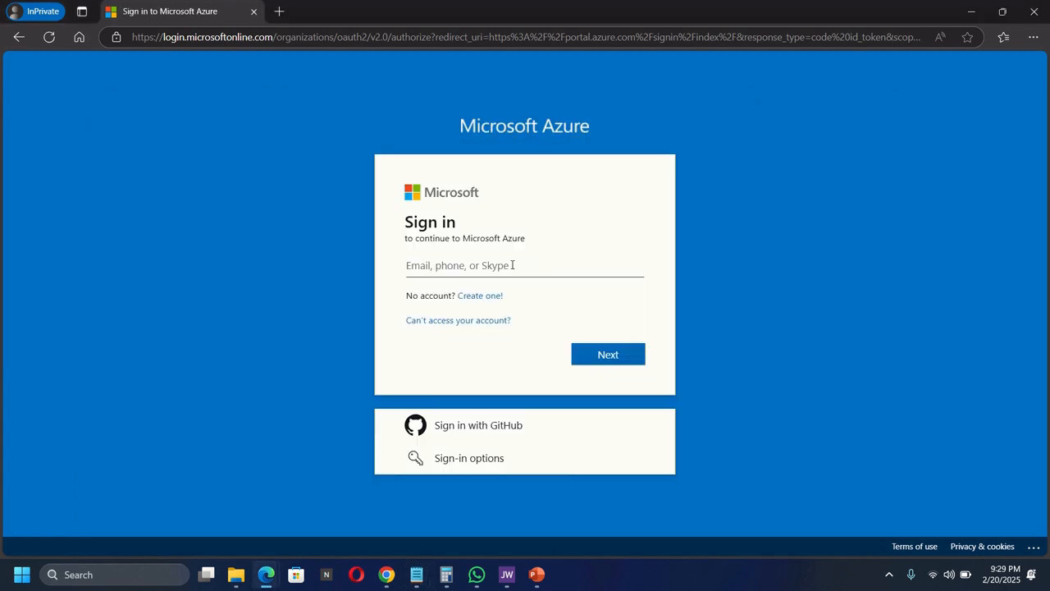
key("ctrl+v")
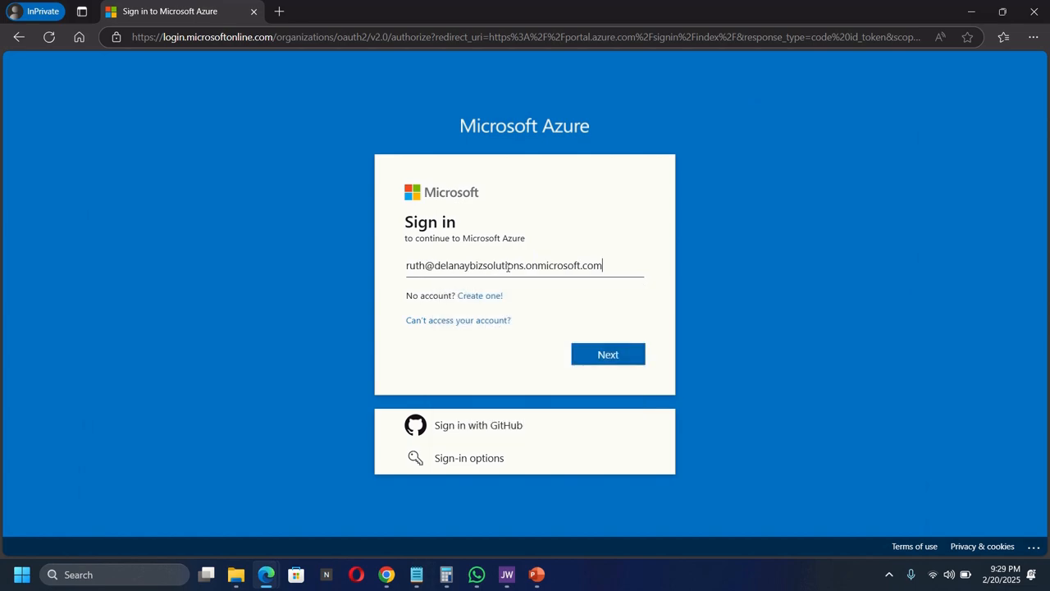
- Copy the saved temporary password from Notepad and sign in with it
mouse_move(425, 568)
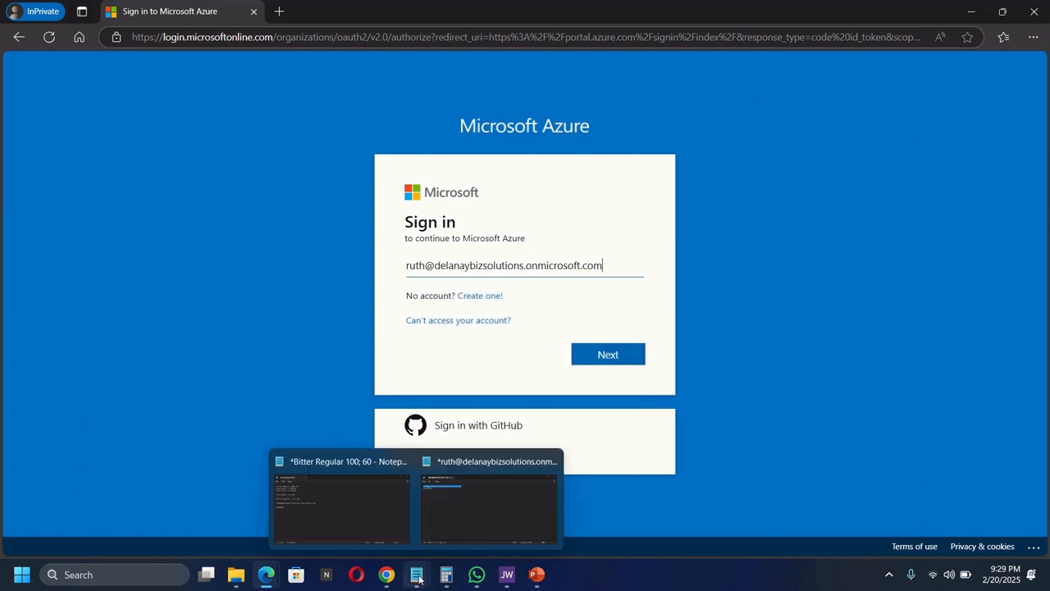
left_click(442, 510)
left_click(184, 193)
left_click_drag(184, 193, 88, 194)
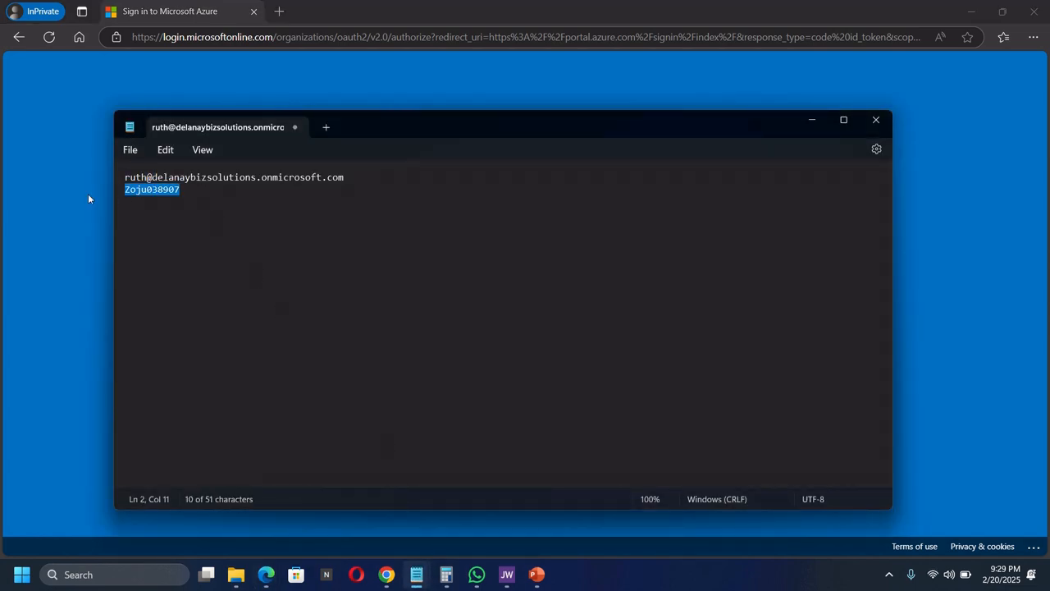
right_click(133, 192)
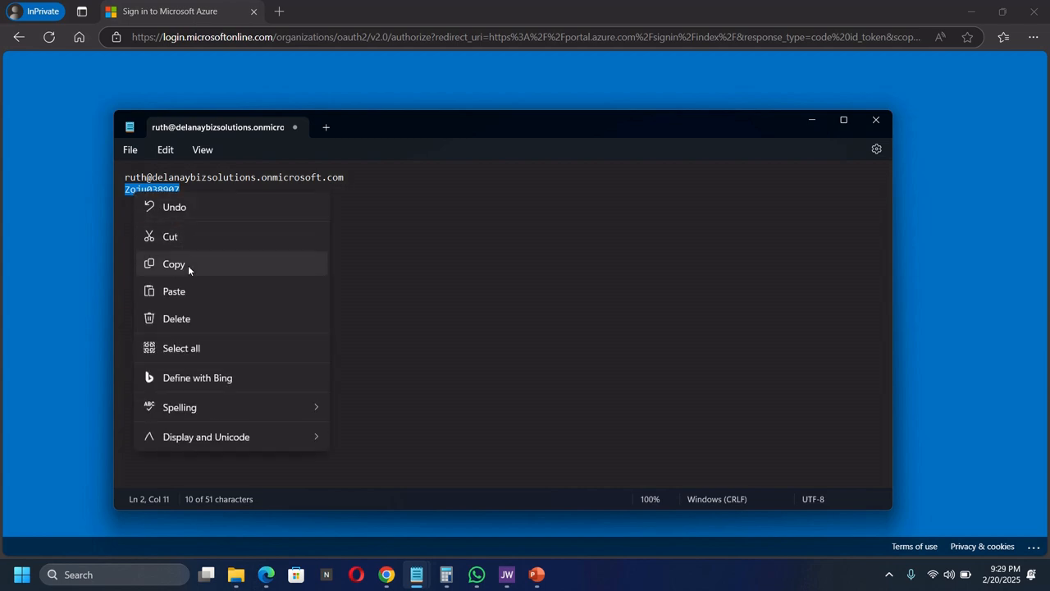
left_click(187, 264)
left_click(812, 119)
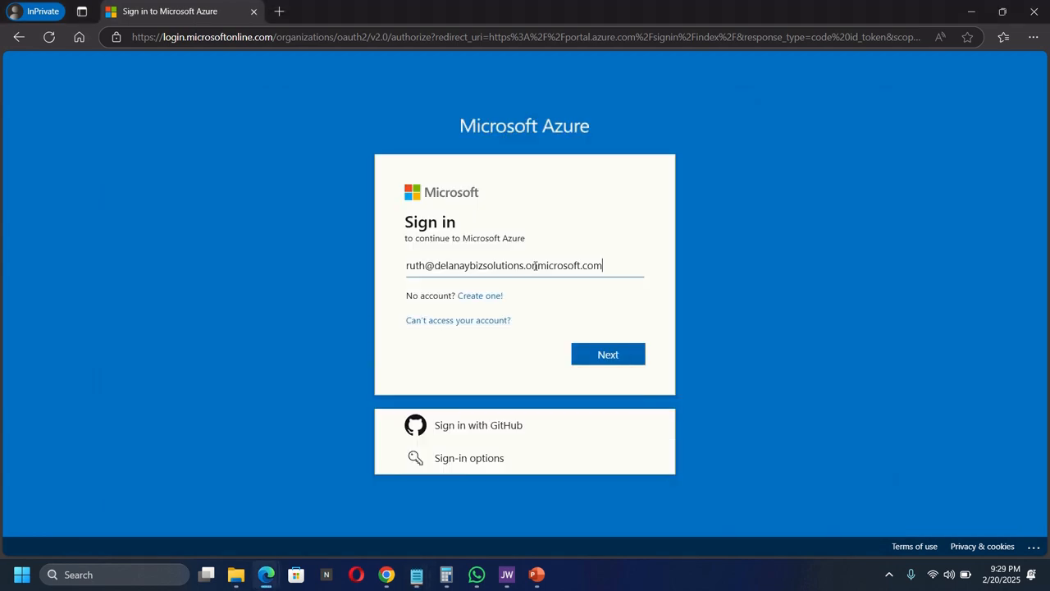
left_click(607, 355)
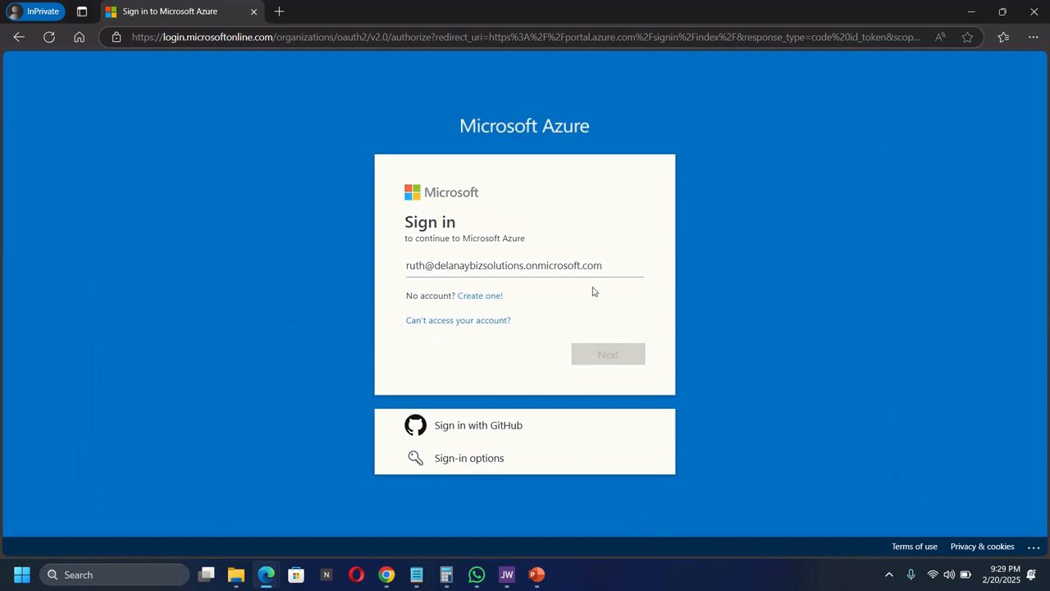
key("ctrl+v")
left_click(607, 390)
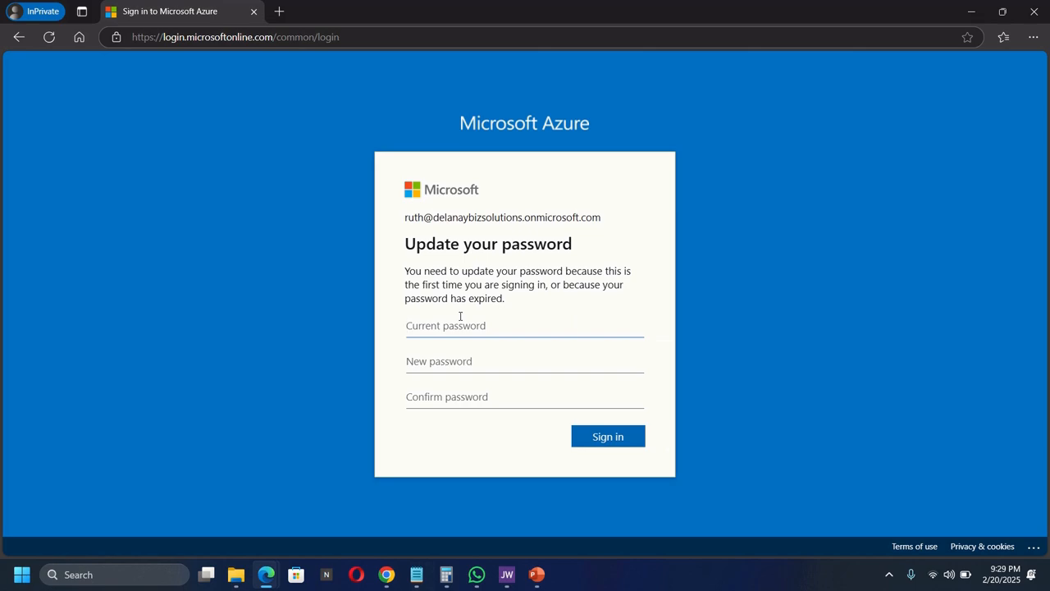
- Paste the current password, enter and confirm a new password, and sign in
key("ctrl+v")
left_click(460, 360)
type("••••••••••")
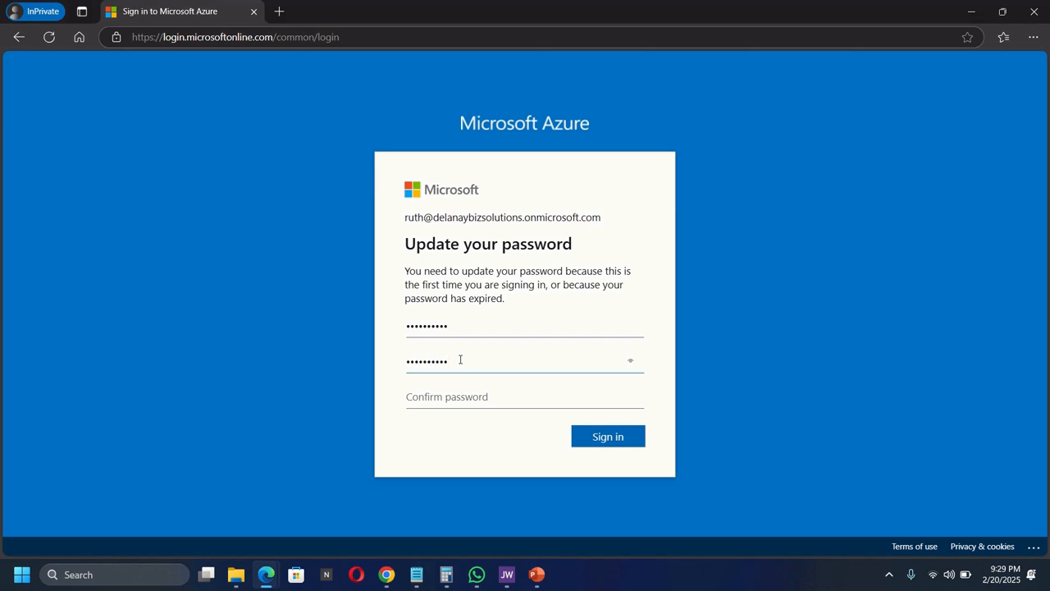
key("Tab")
type("•••••••")
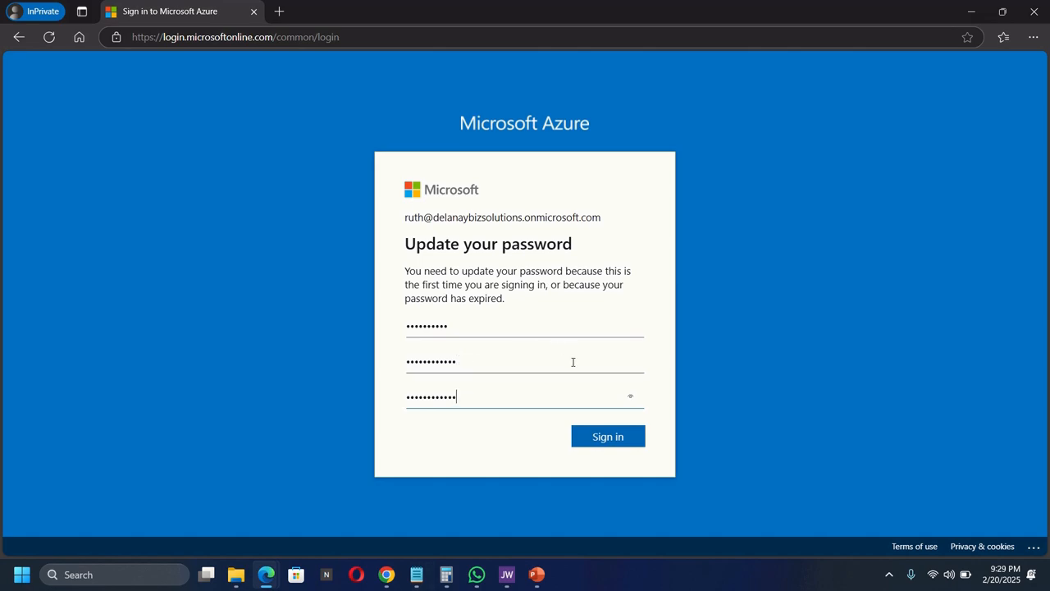
left_click(606, 439)
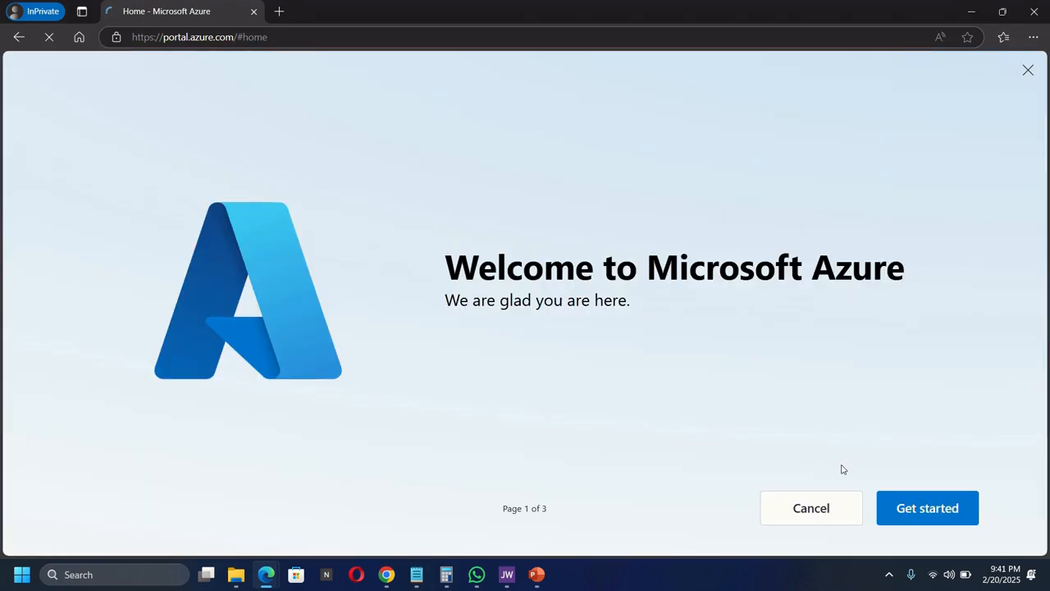
- Dismiss the welcome tour and open Microsoft Entra ID by searching 'entra'
left_click(1028, 71)
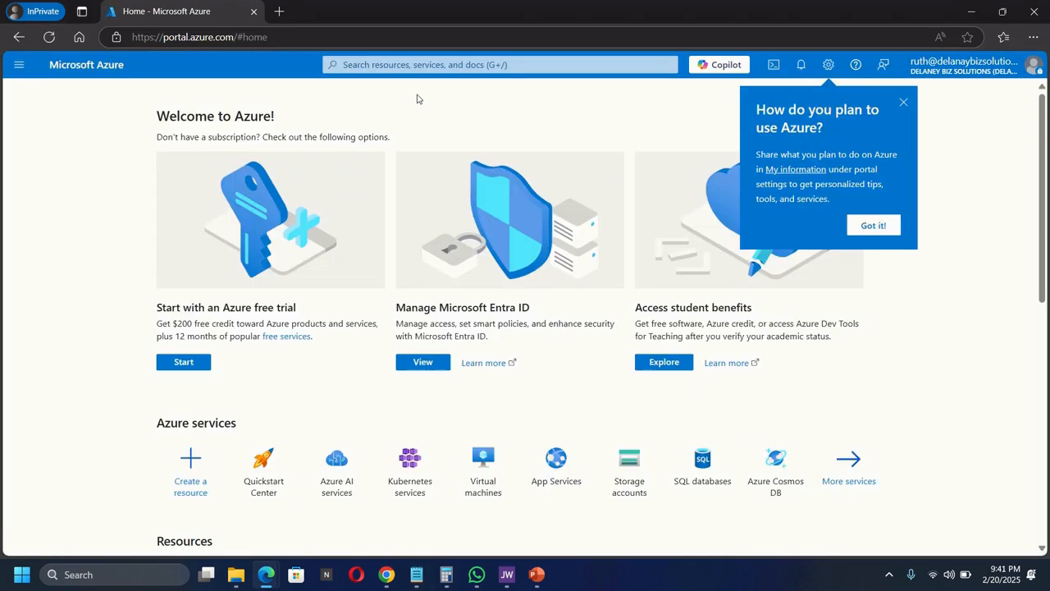
left_click(408, 64)
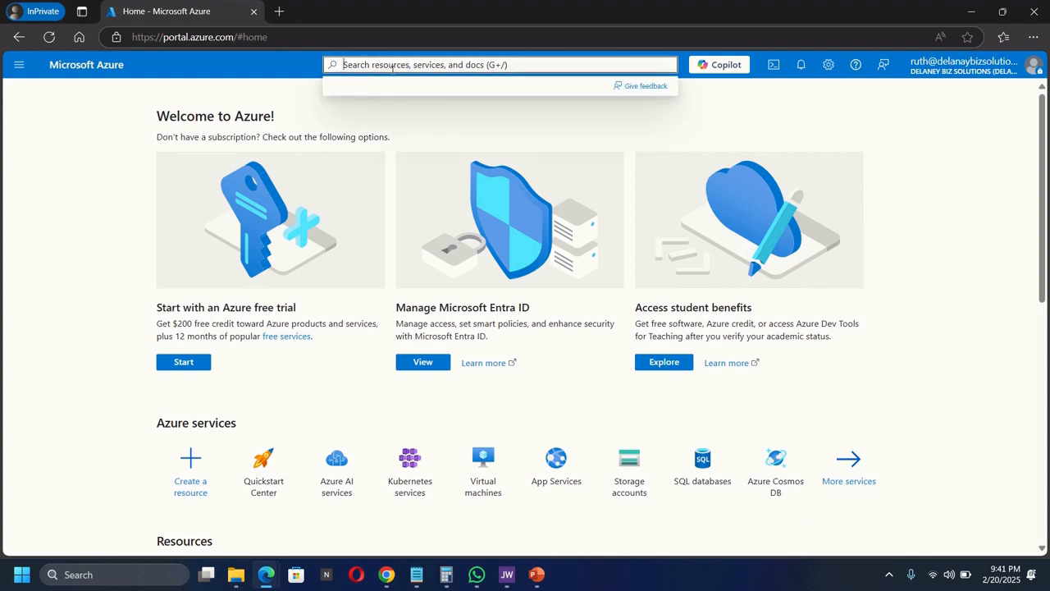
type("e")
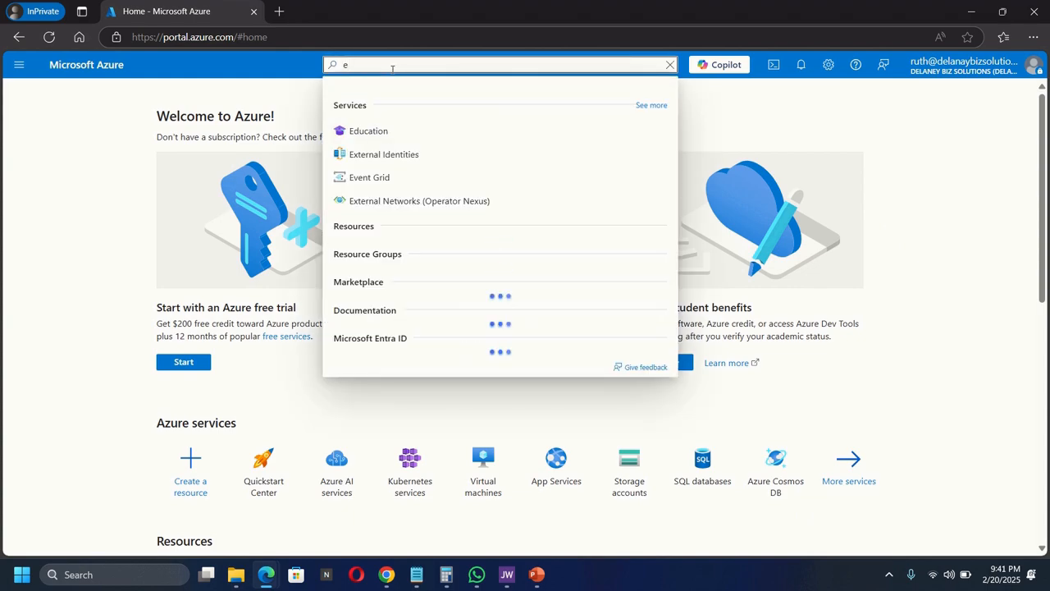
type("ntra")
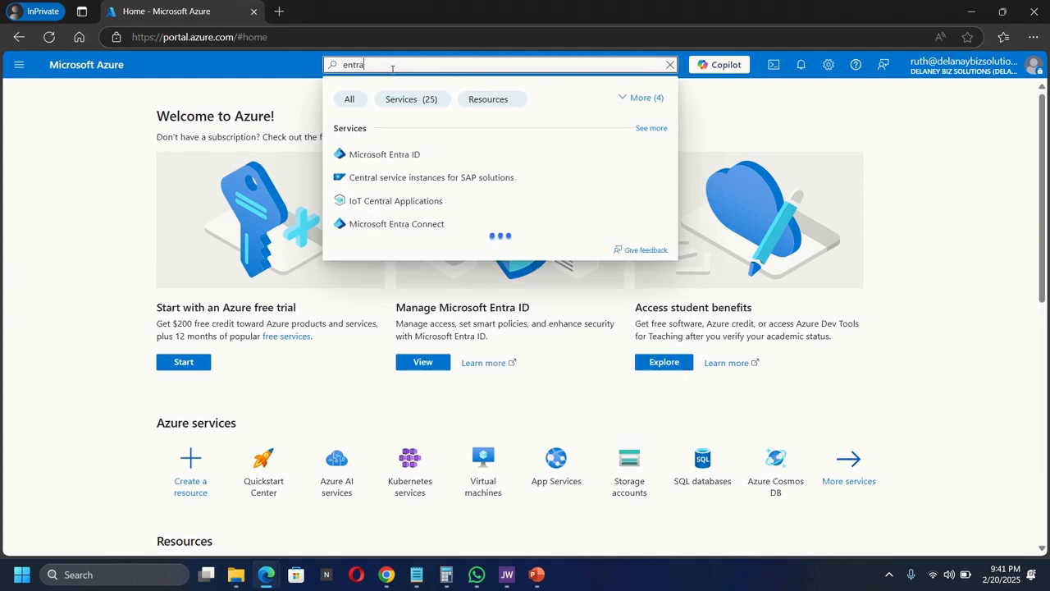
left_click(380, 160)
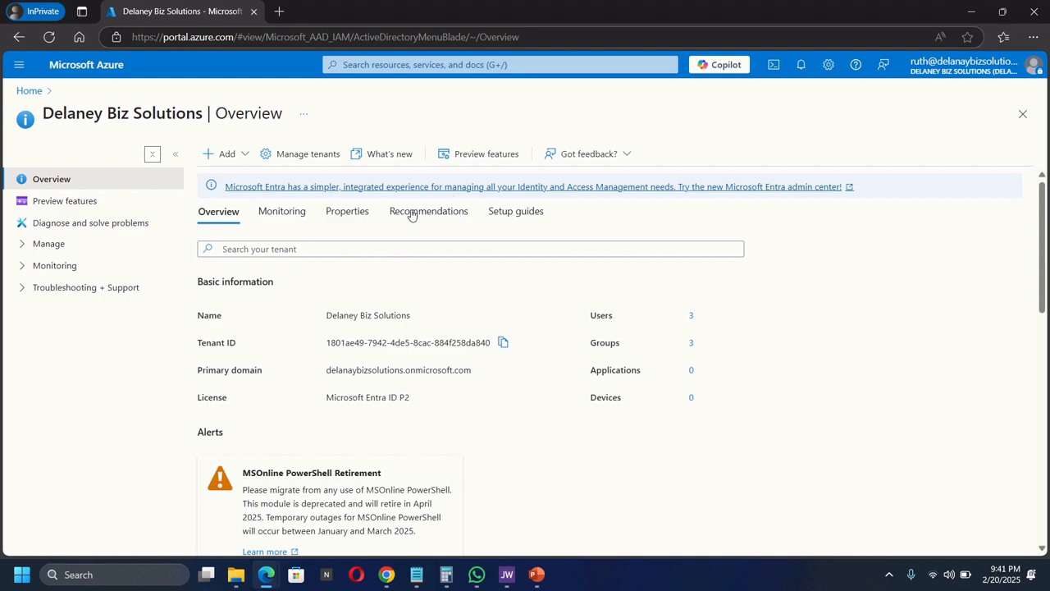
left_click(20, 246)
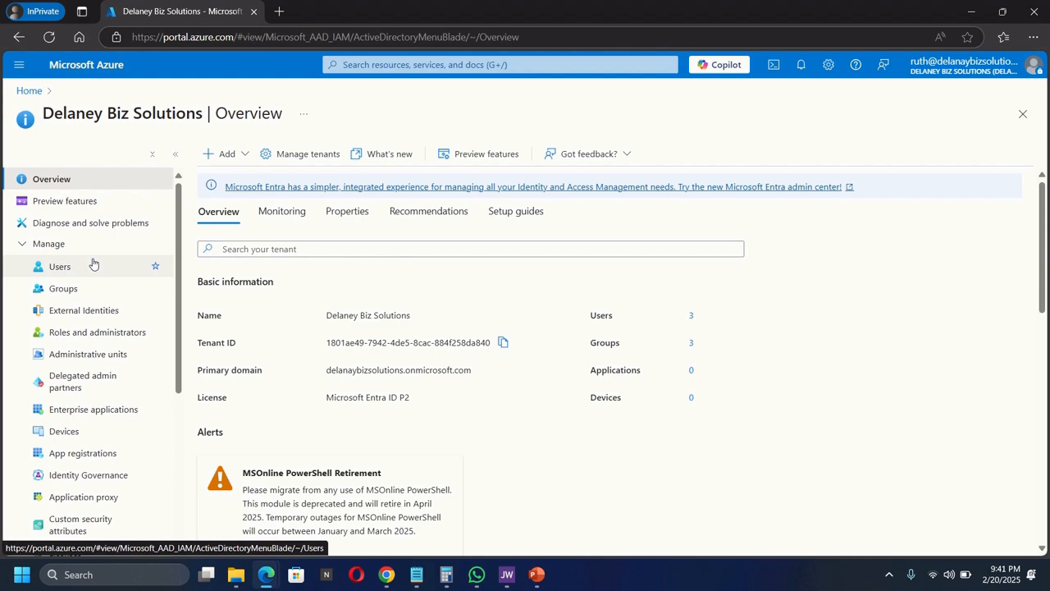
left_click(30, 91)
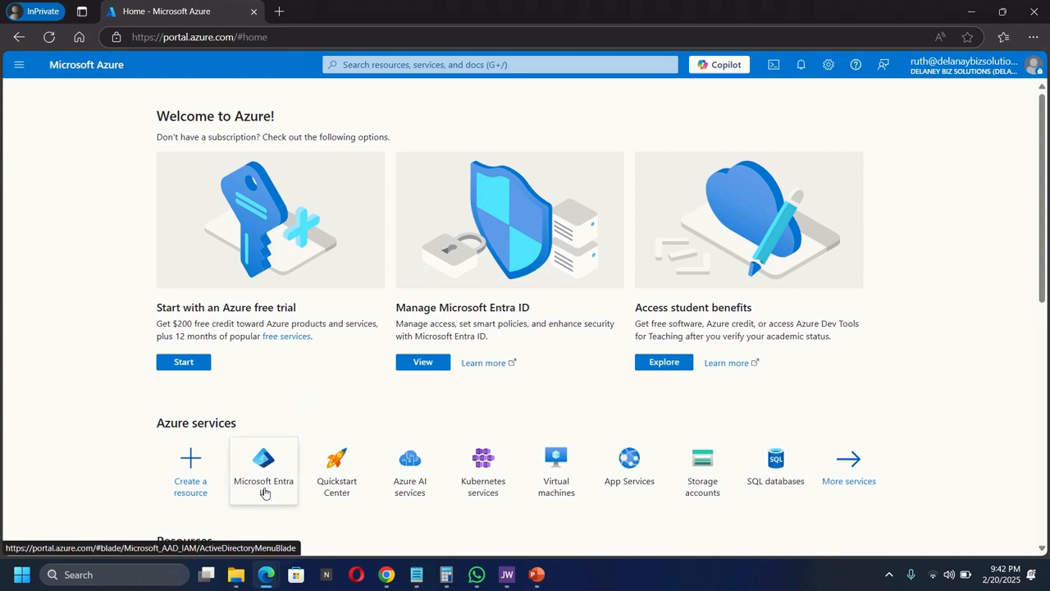
left_click(564, 476)
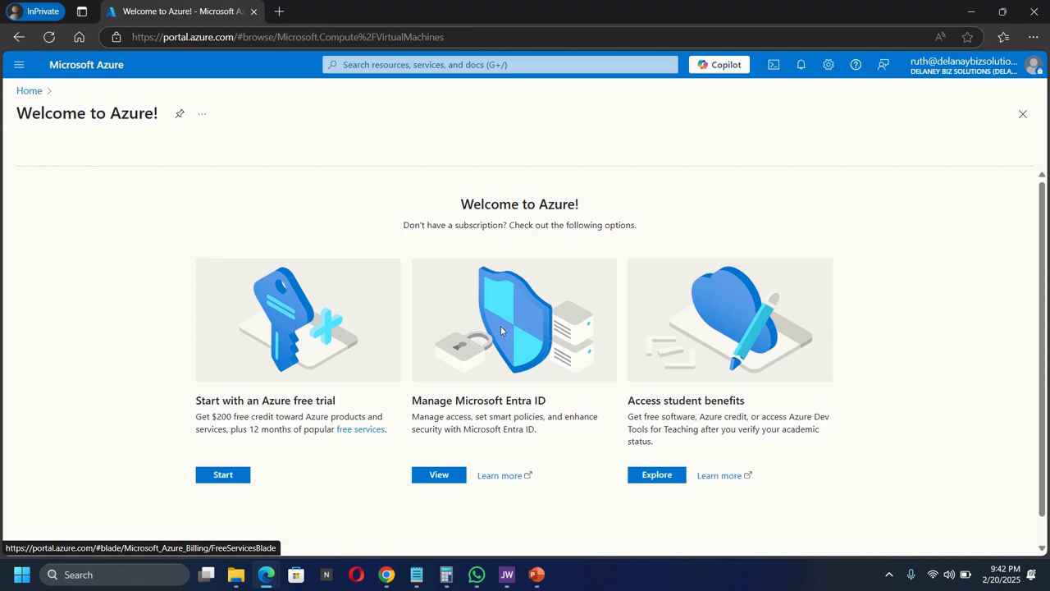
left_click(398, 64)
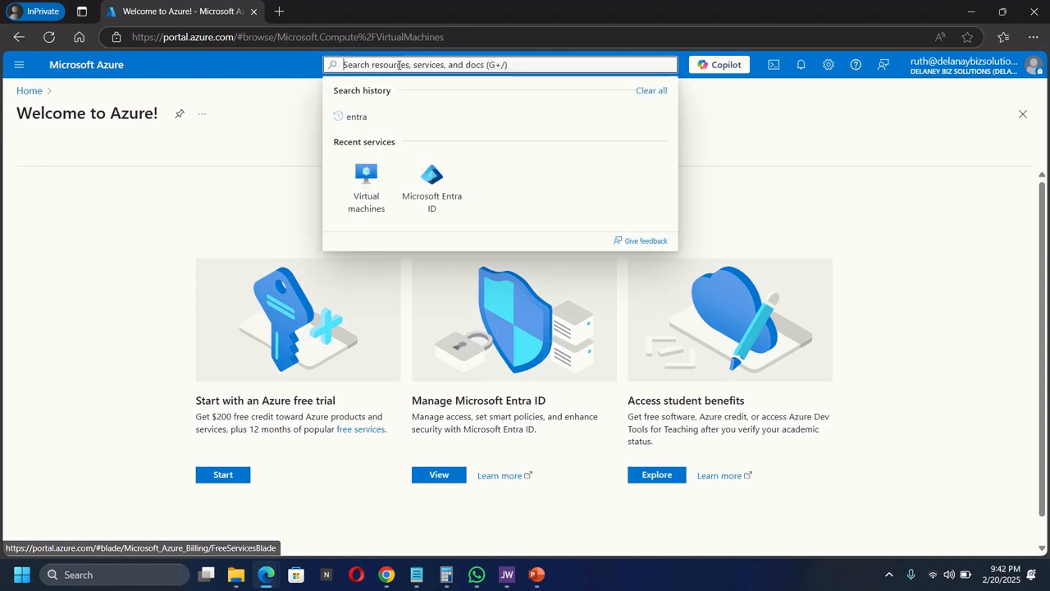
left_click(443, 208)
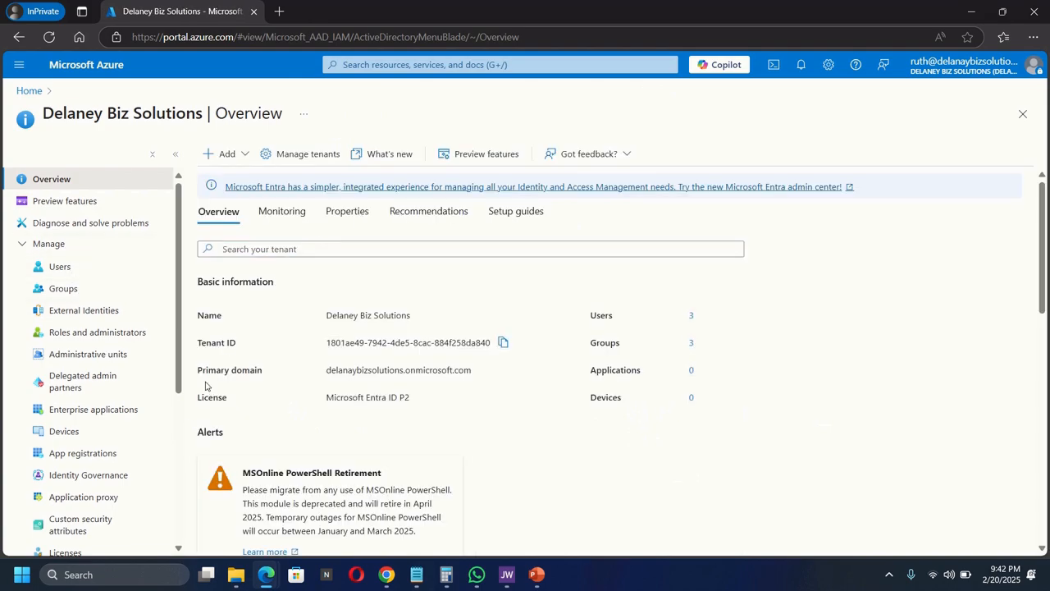
- From the Users list, start creating a new internal user with New user > Create new user
left_click(51, 270)
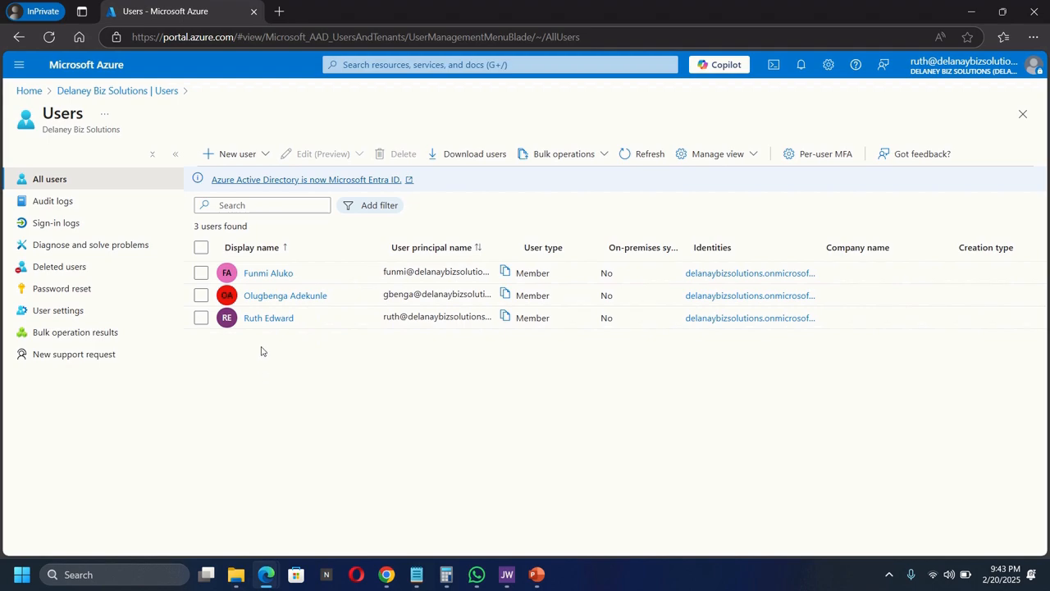
left_click(237, 155)
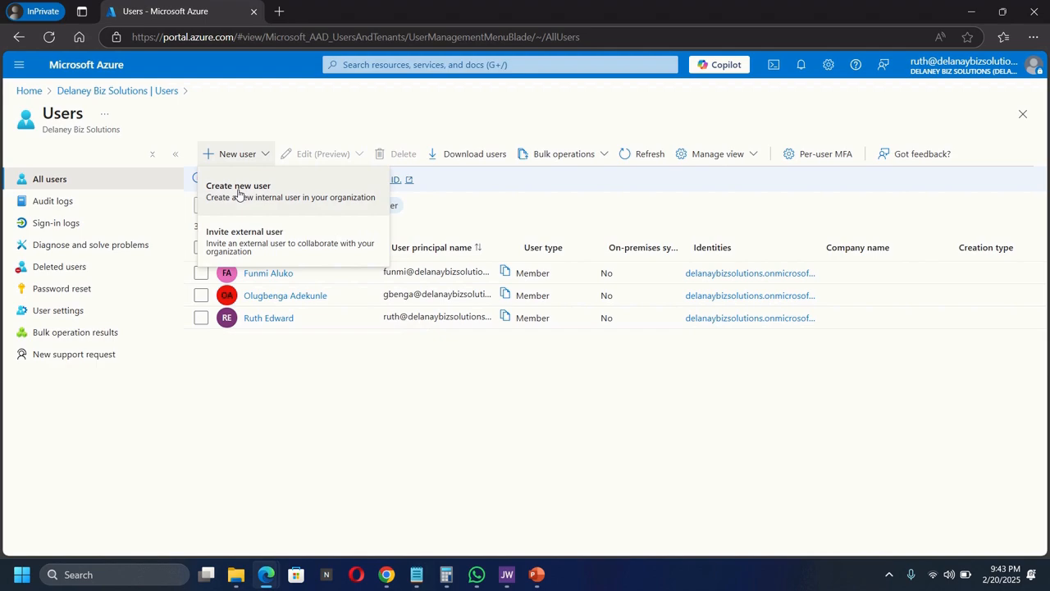
left_click(239, 192)
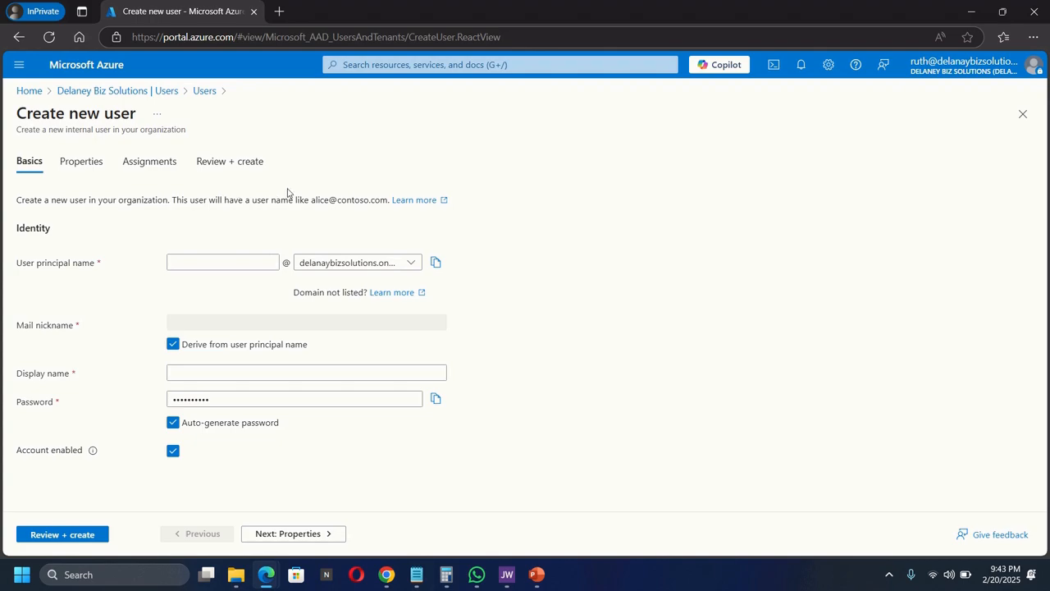
- Fill in the new user's principal name and their full name as display name
left_click(198, 261)
type("christy")
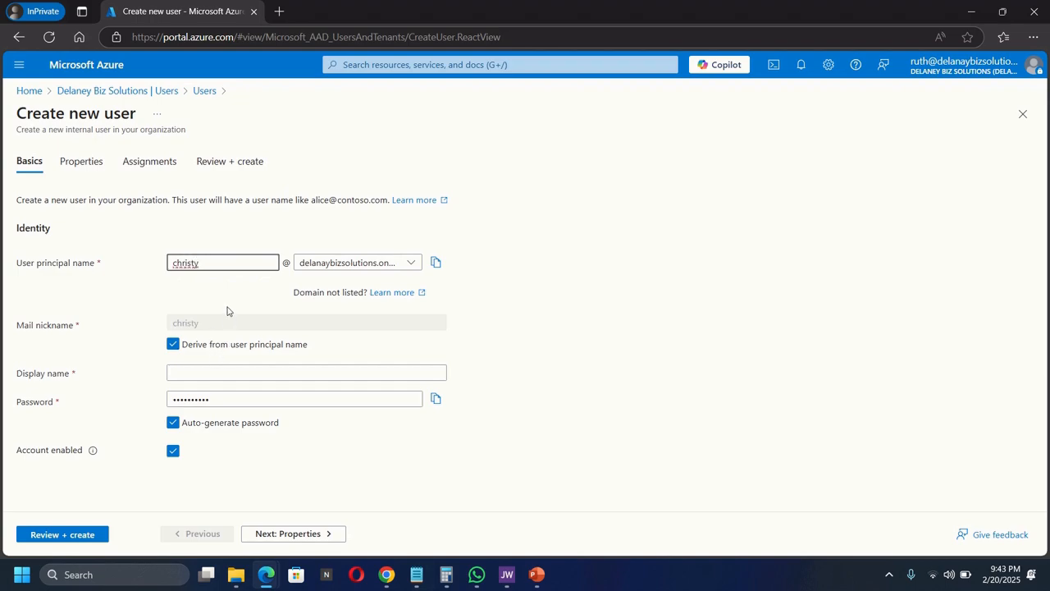
left_click(544, 297)
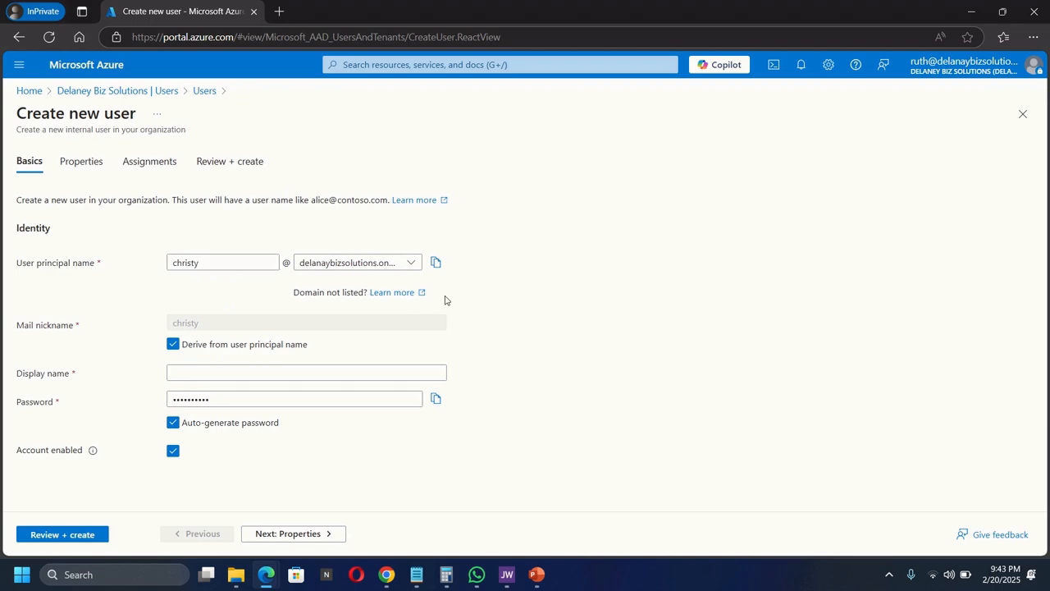
left_click(206, 368)
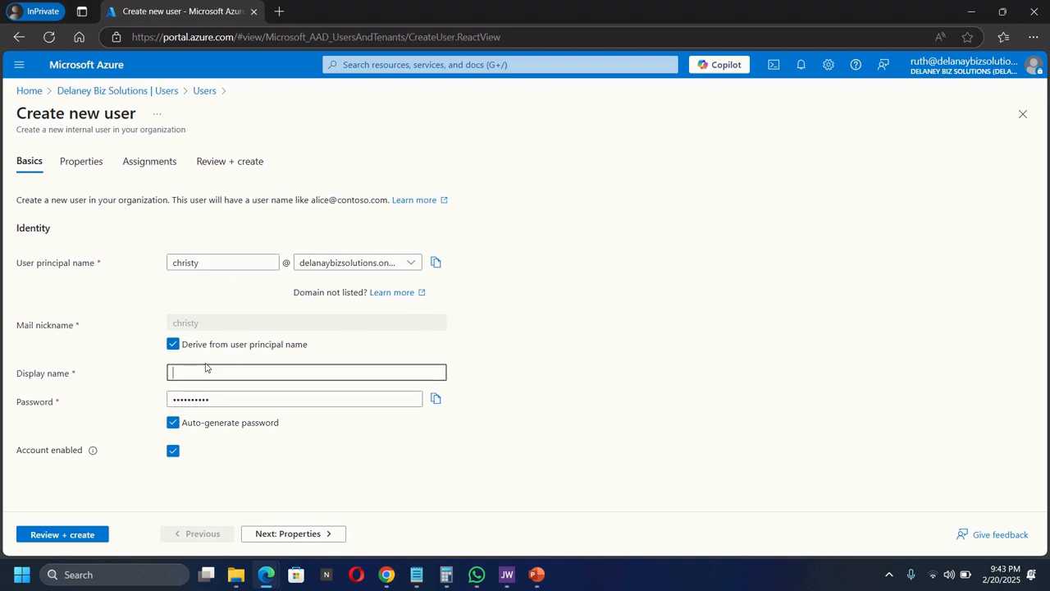
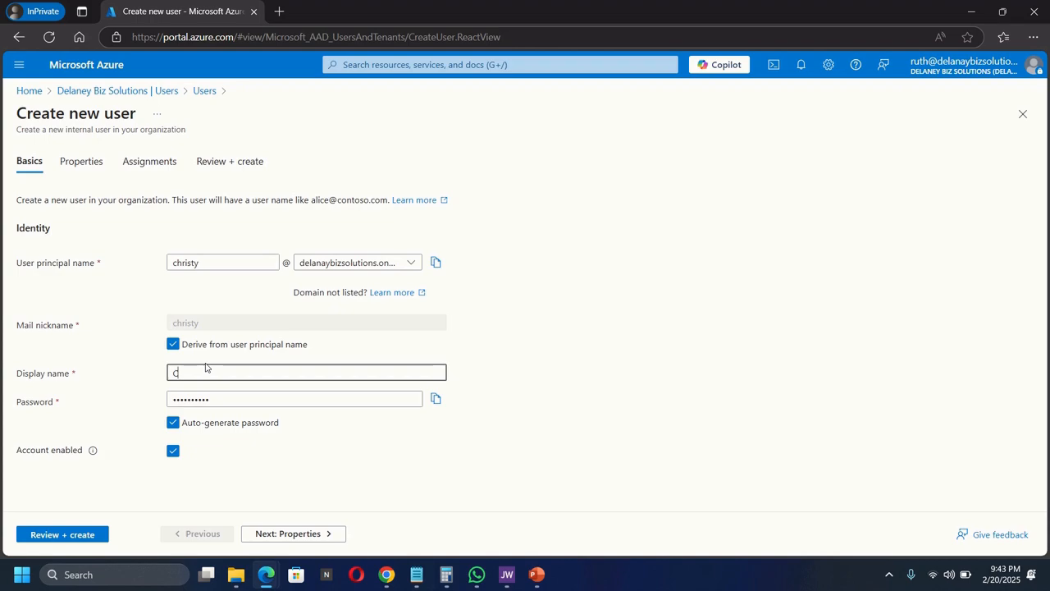
- Set job title 'System Administrator' and department 'IT', then go to the review summary
left_click(97, 164)
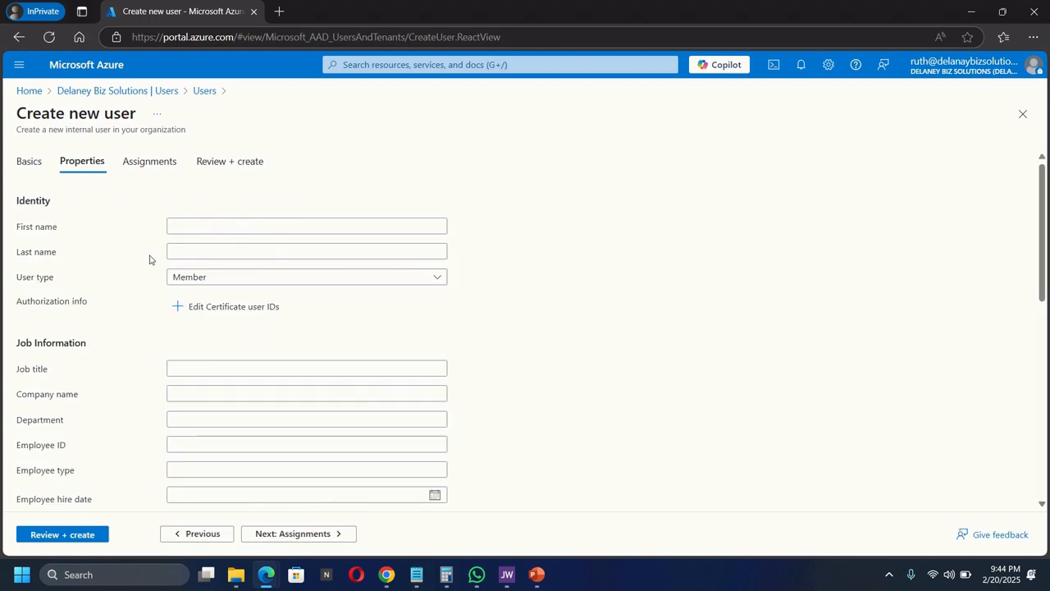
left_click(208, 369)
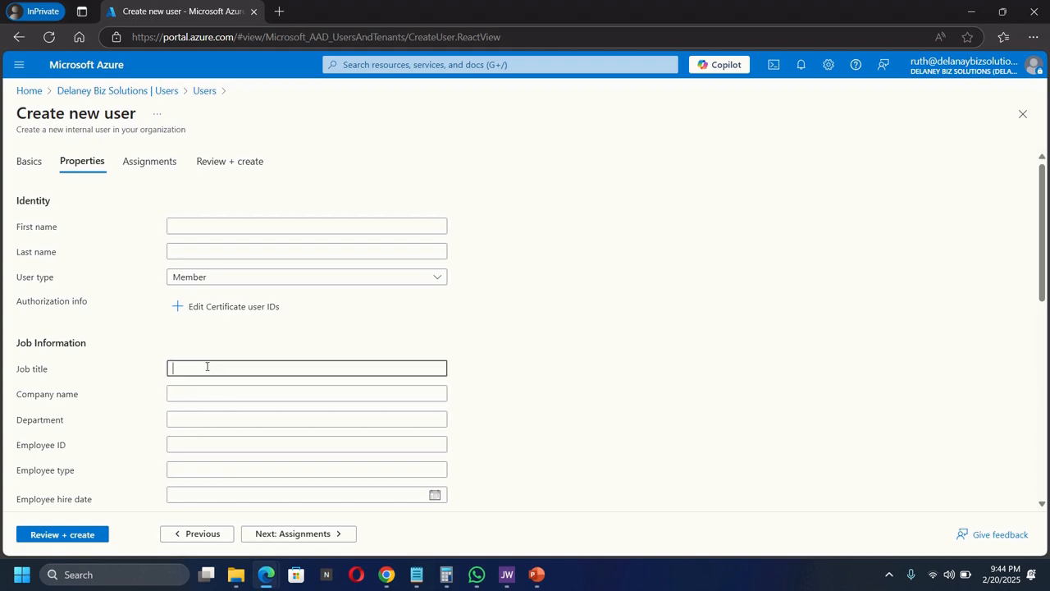
type("System Administrator")
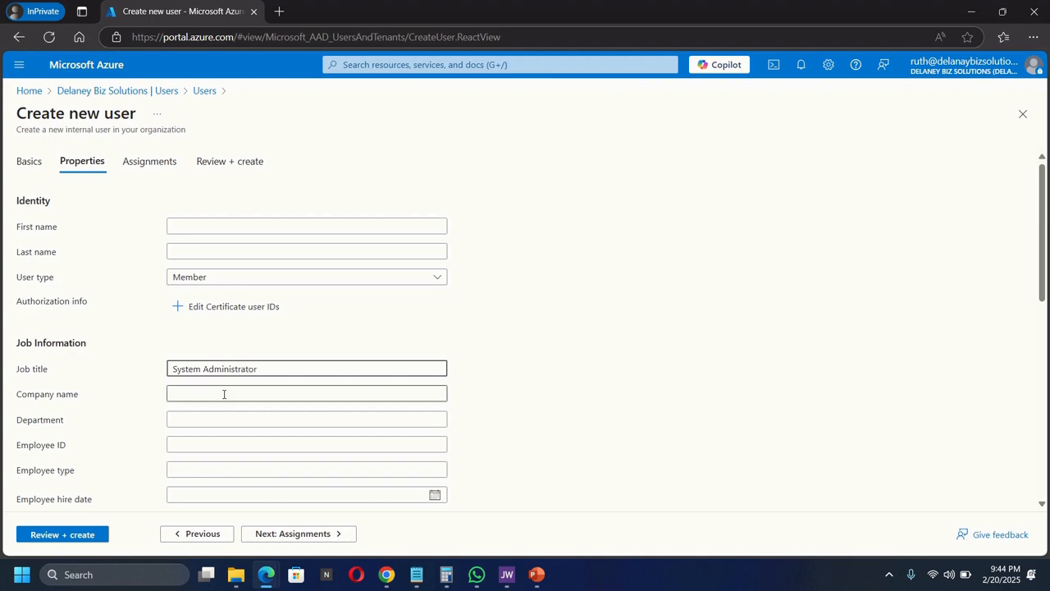
left_click(201, 424)
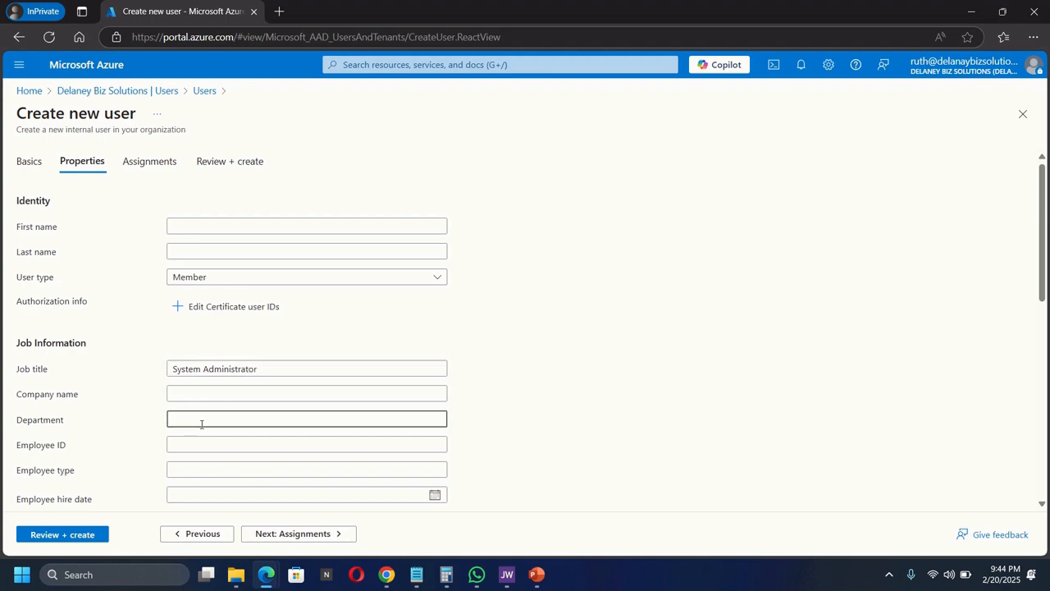
type("IT")
left_click(57, 536)
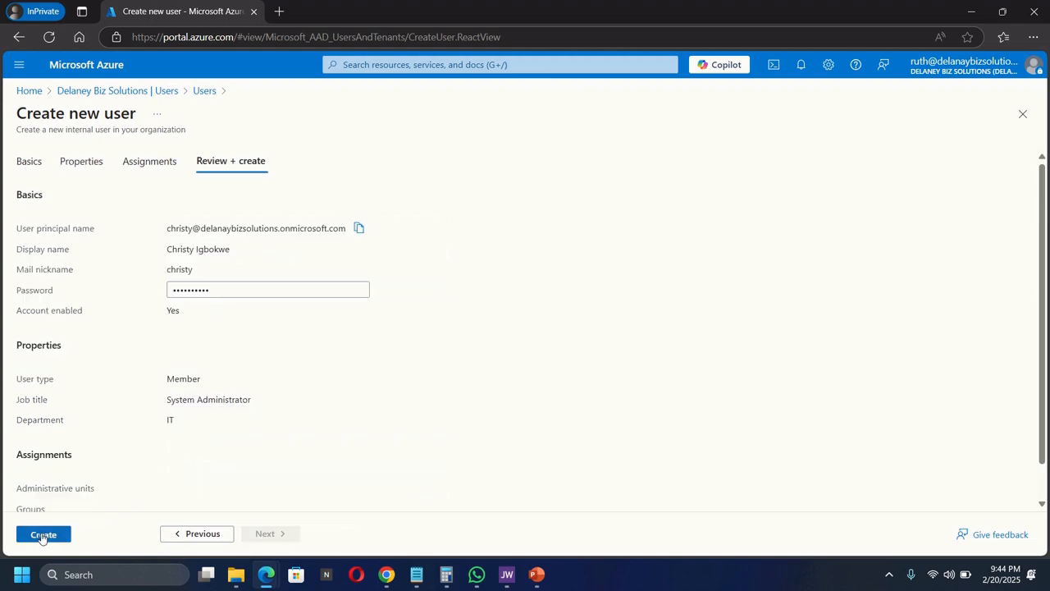
- Create the user account and refresh the All users list
left_click(43, 536)
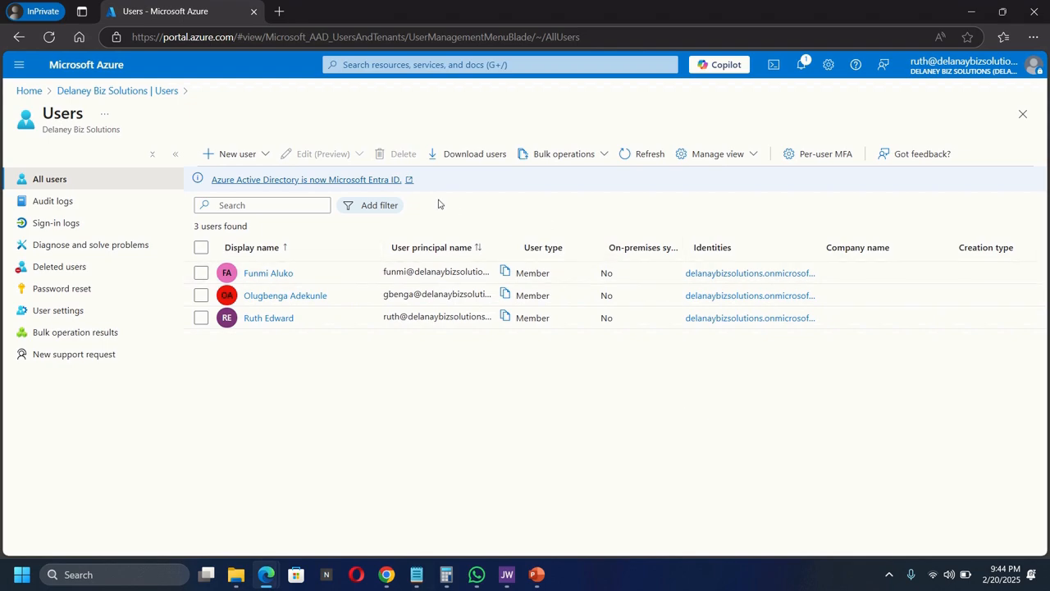
left_click(645, 152)
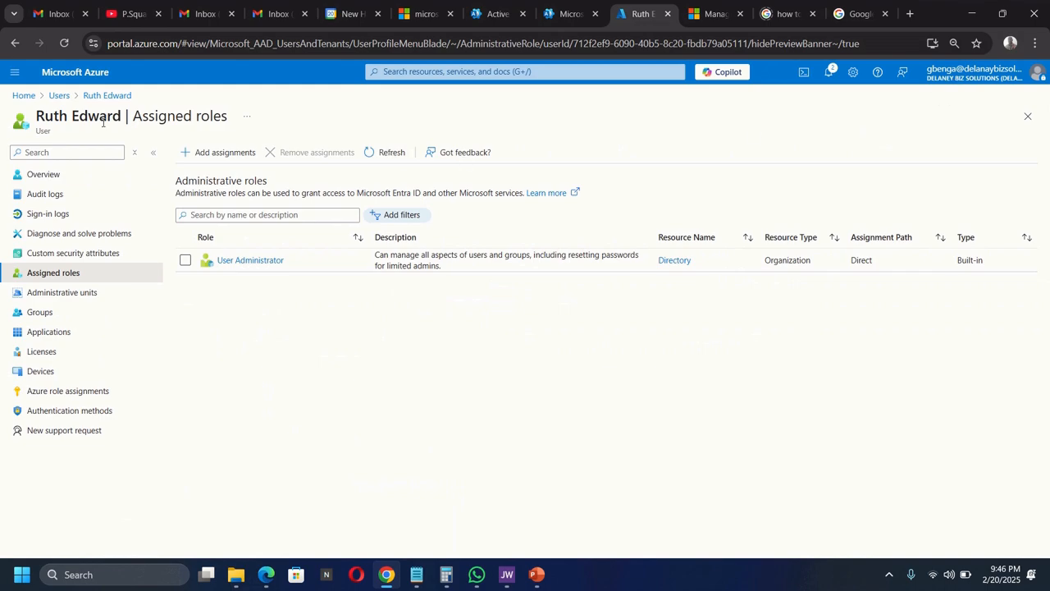
- Return to All users and refresh it to show four users
left_click(59, 96)
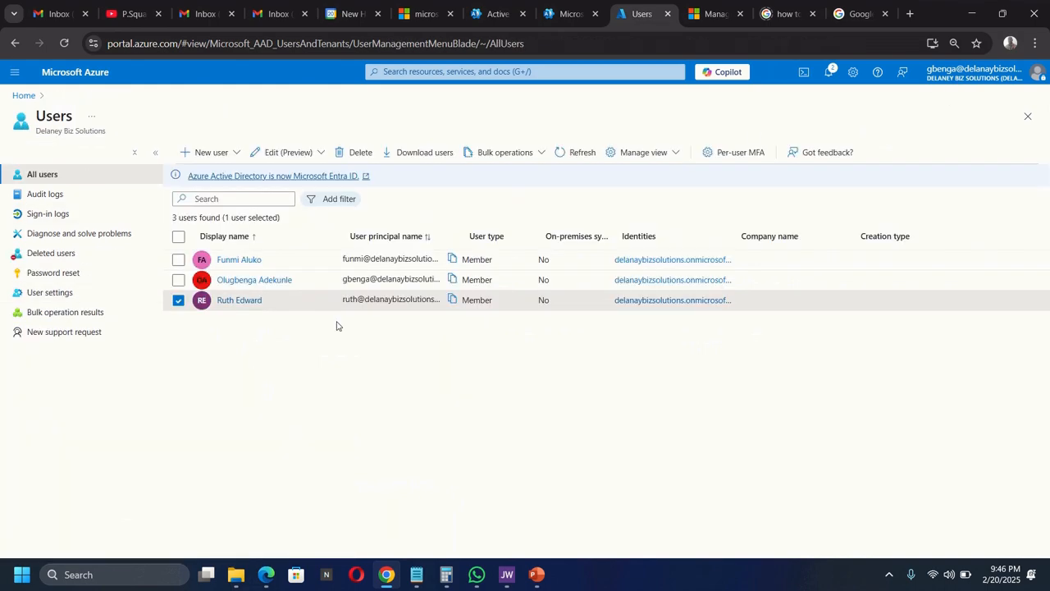
left_click(580, 152)
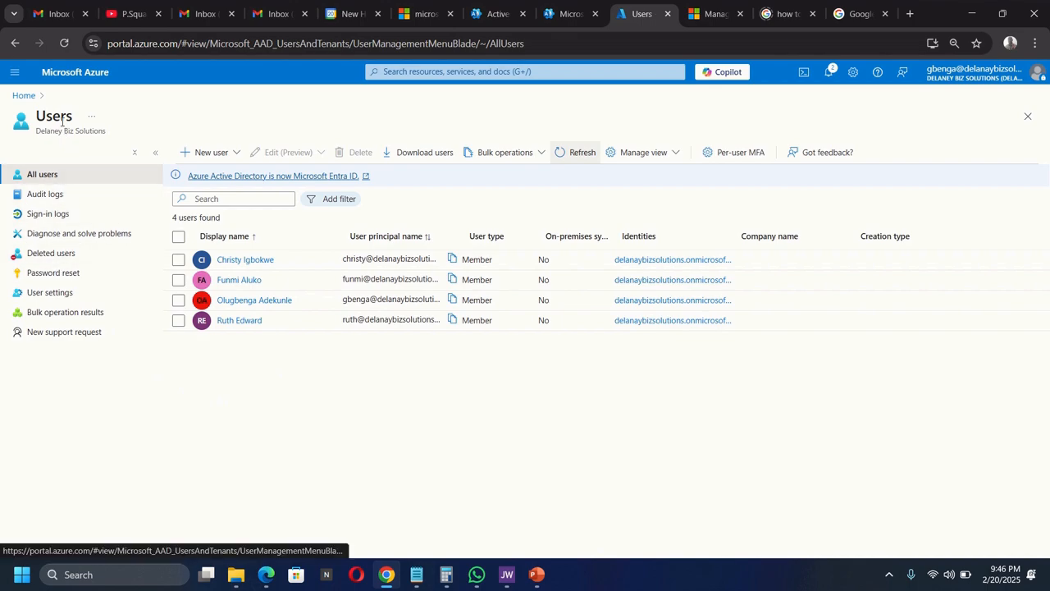
- Go from Home to Microsoft Entra ID's Groups page and start a new group
left_click(24, 96)
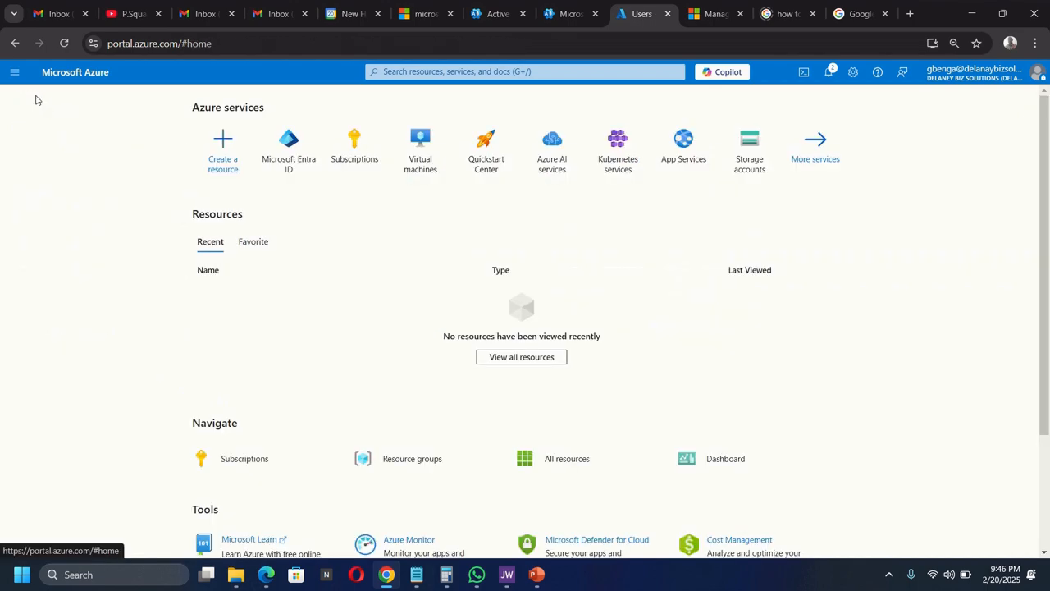
left_click(300, 151)
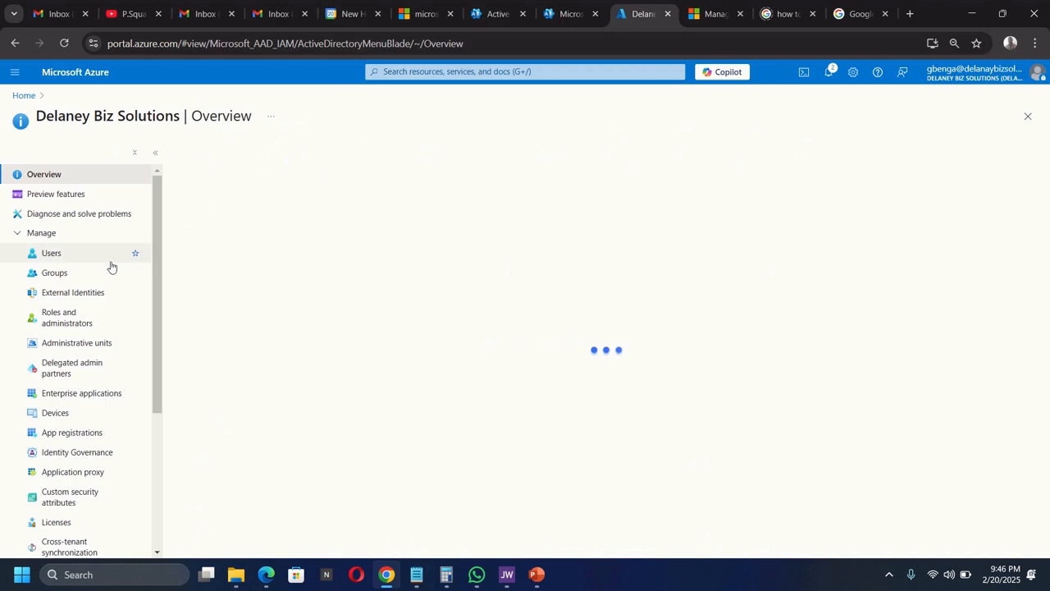
left_click(47, 275)
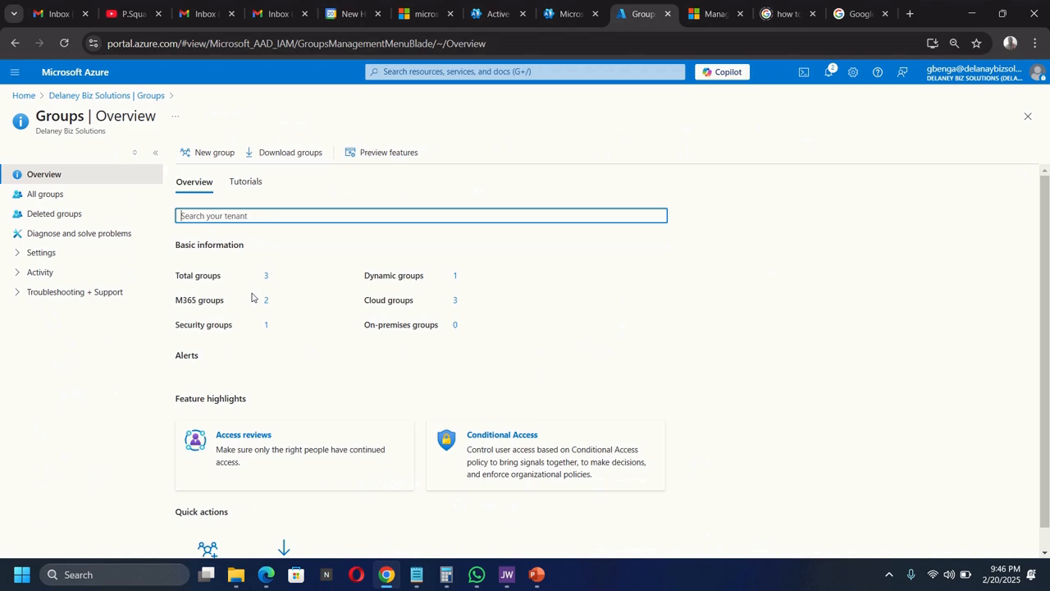
left_click(213, 159)
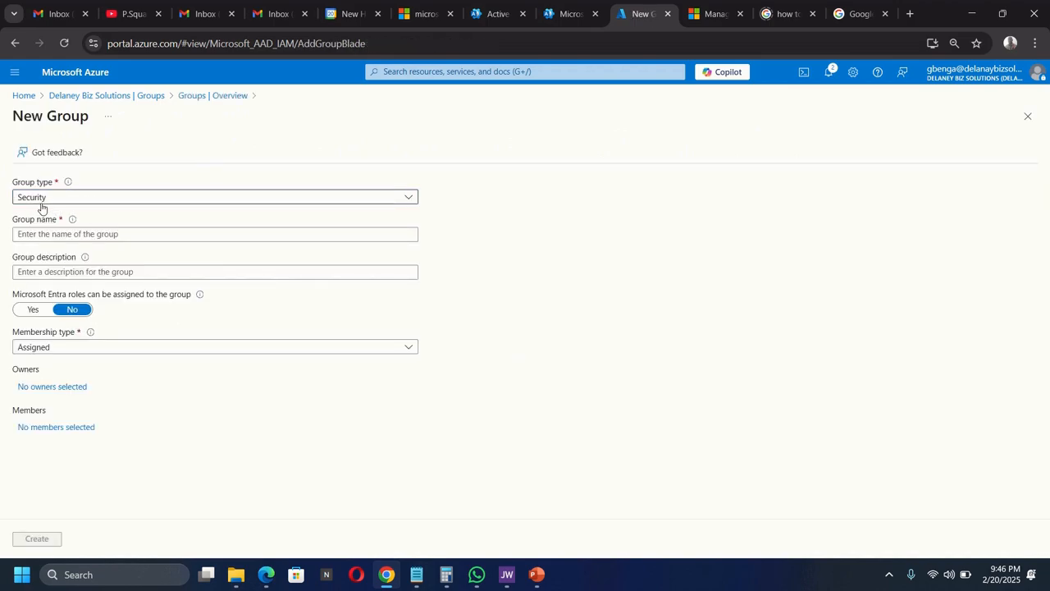
- Name the group 'IT Cloud Administrator', describe it 'Delaney IT Cloud Administrator', and choose Dynamic User membership
left_click(48, 232)
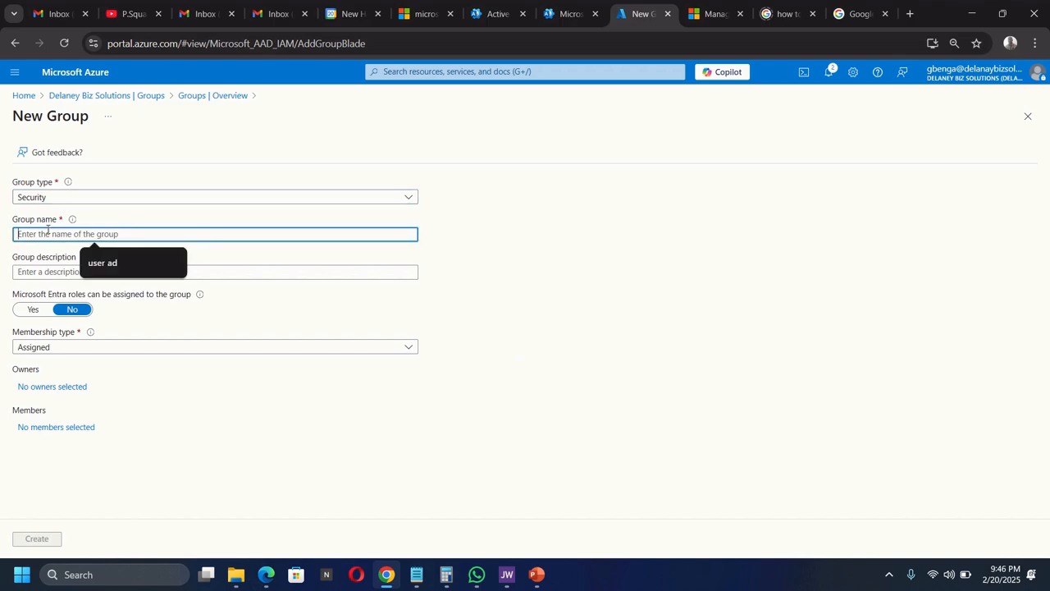
type("IT")
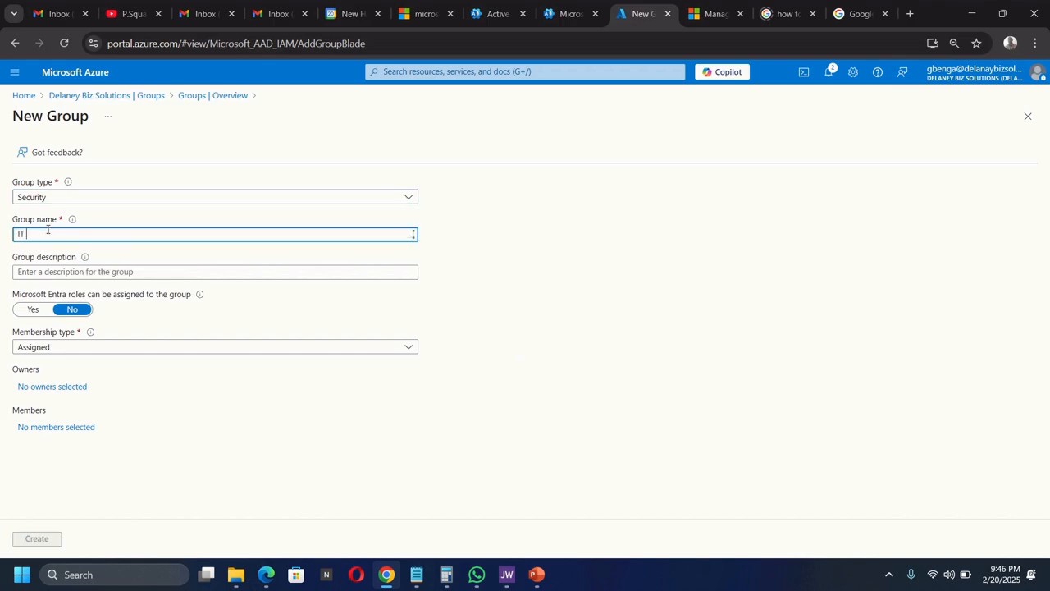
type(" Clou")
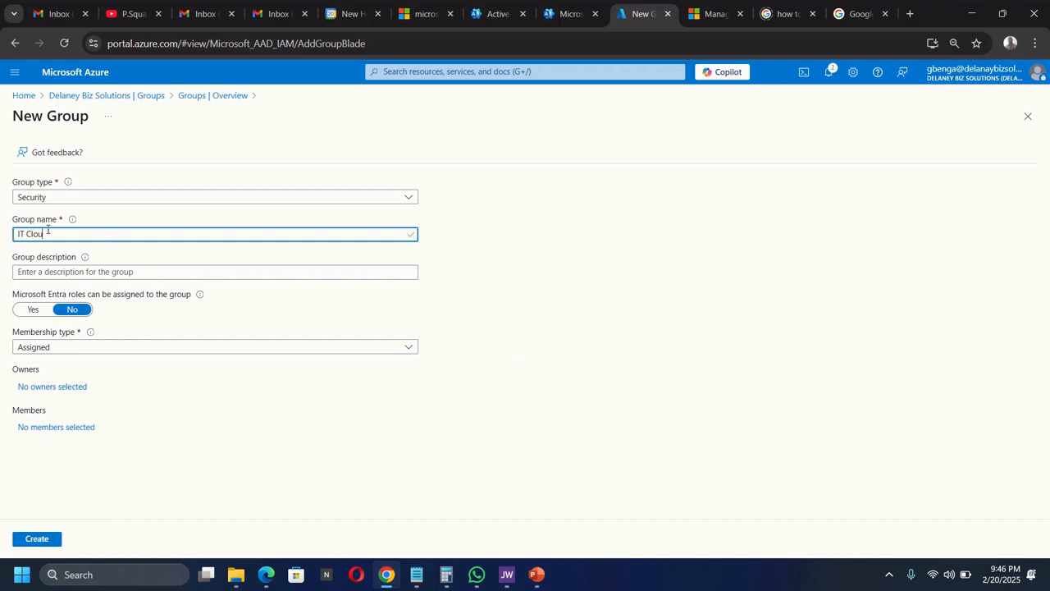
type("d Administrator")
left_click(75, 271)
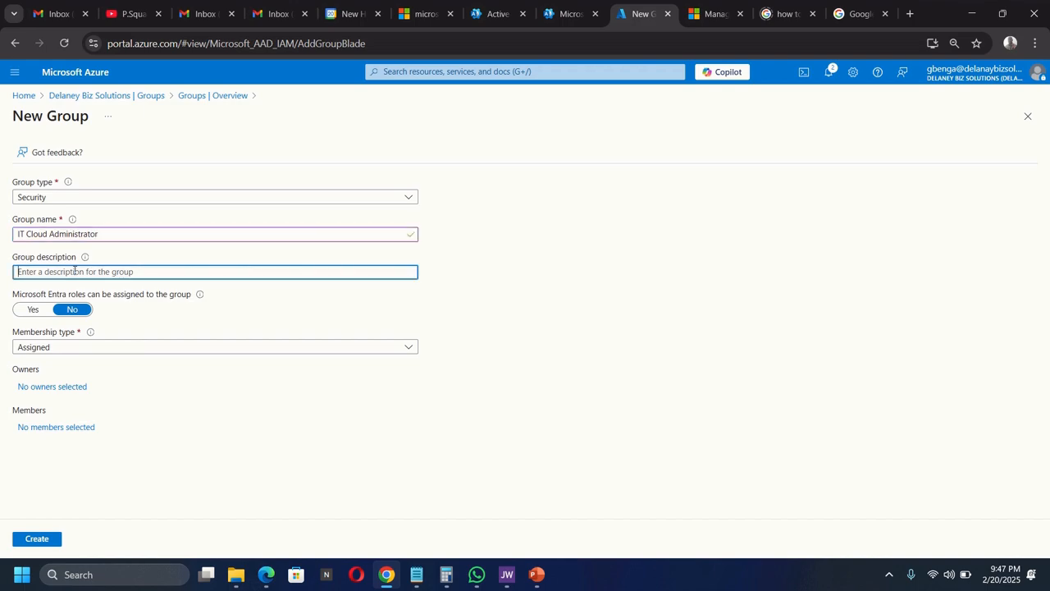
type("Delaney")
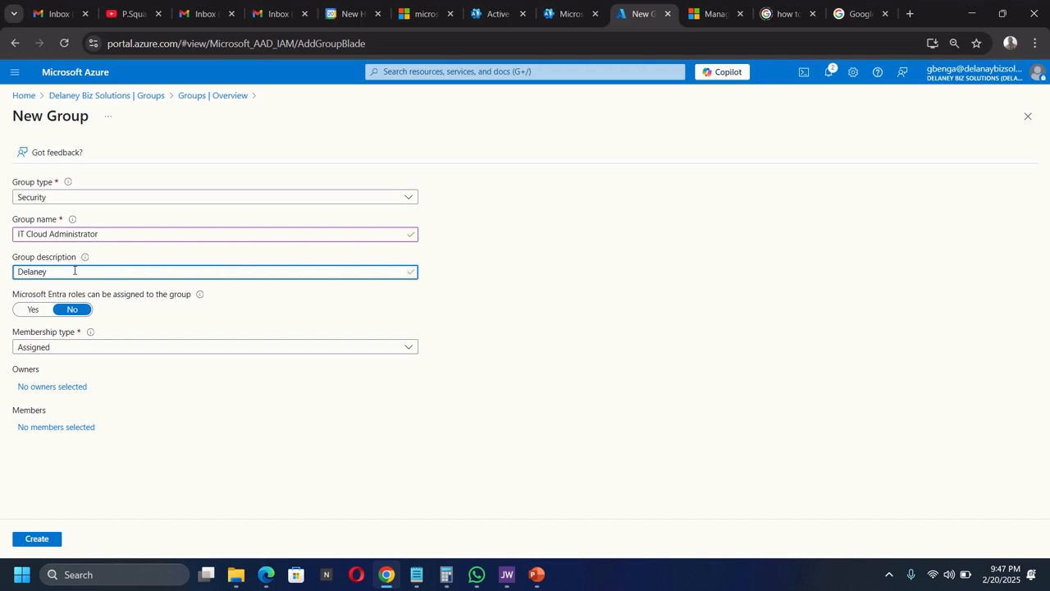
type(" IT Cloud Administrator")
left_click(61, 348)
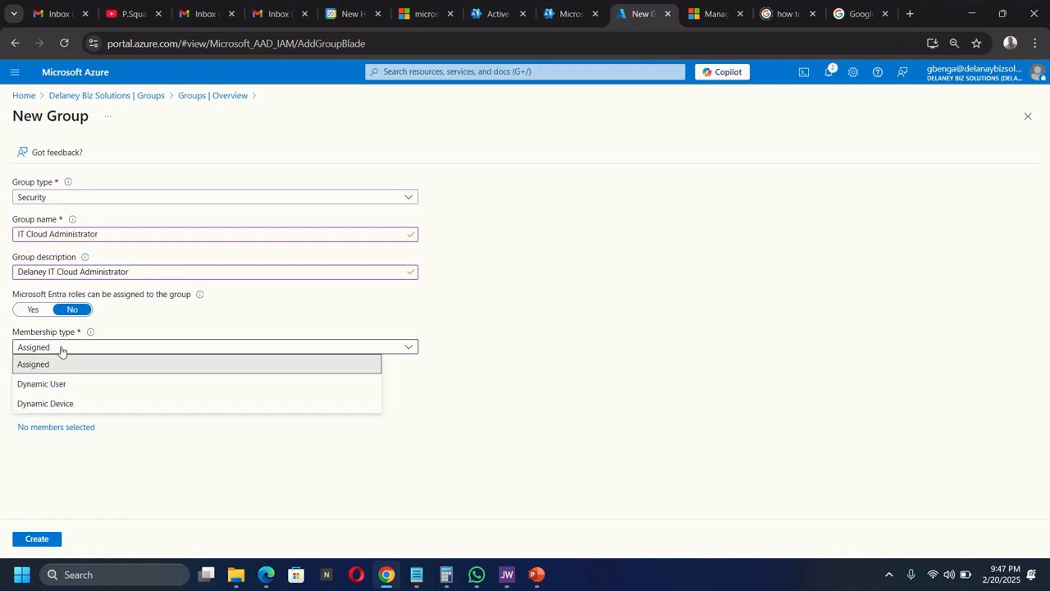
left_click(35, 385)
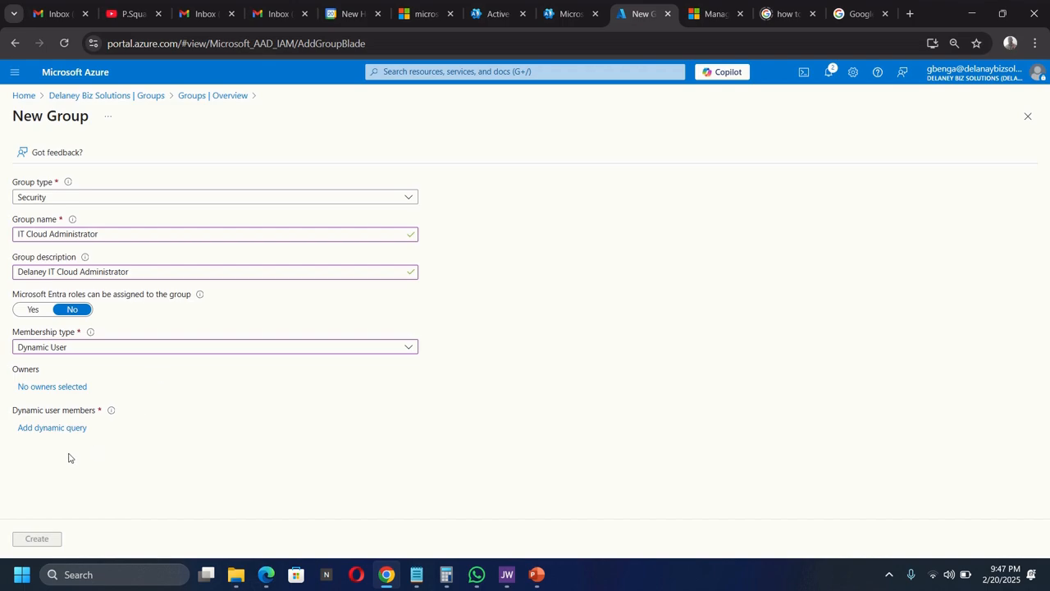
left_click(46, 427)
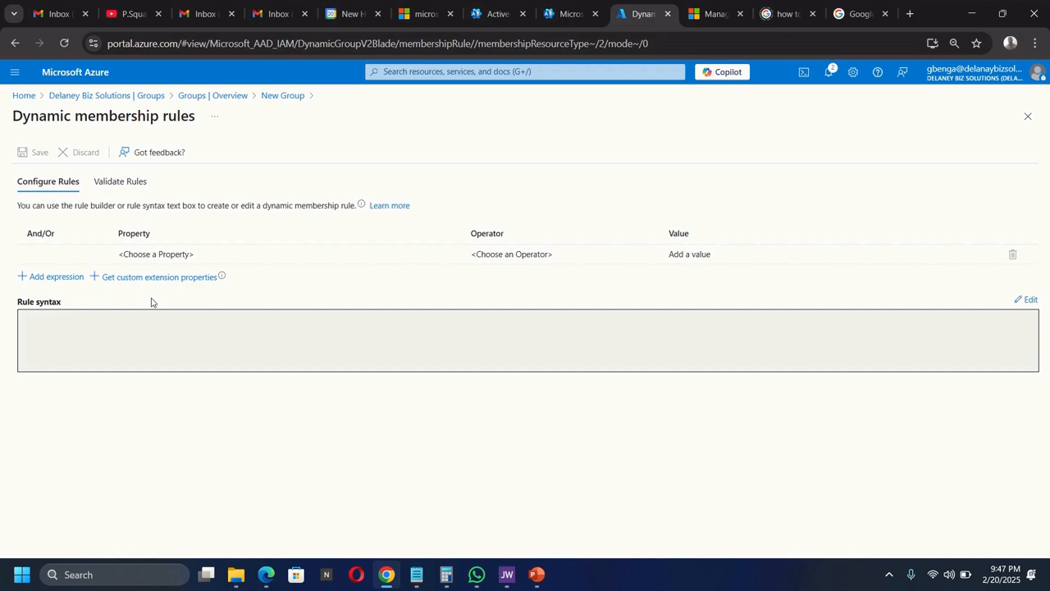
- Build and save the rule jobTitle Equals 'Cloud Admistrator'
left_click(156, 254)
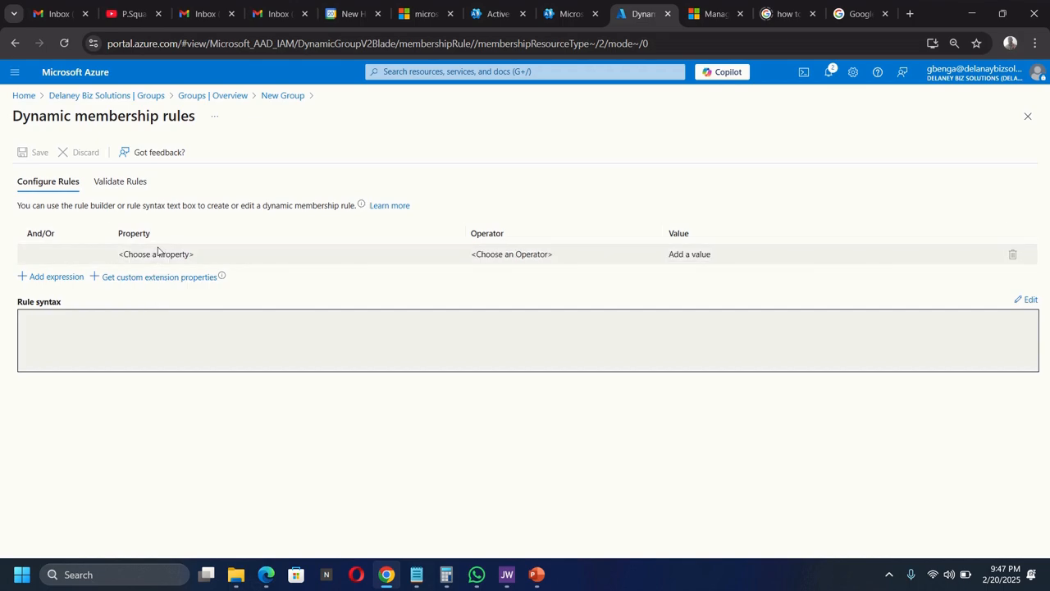
left_click(156, 254)
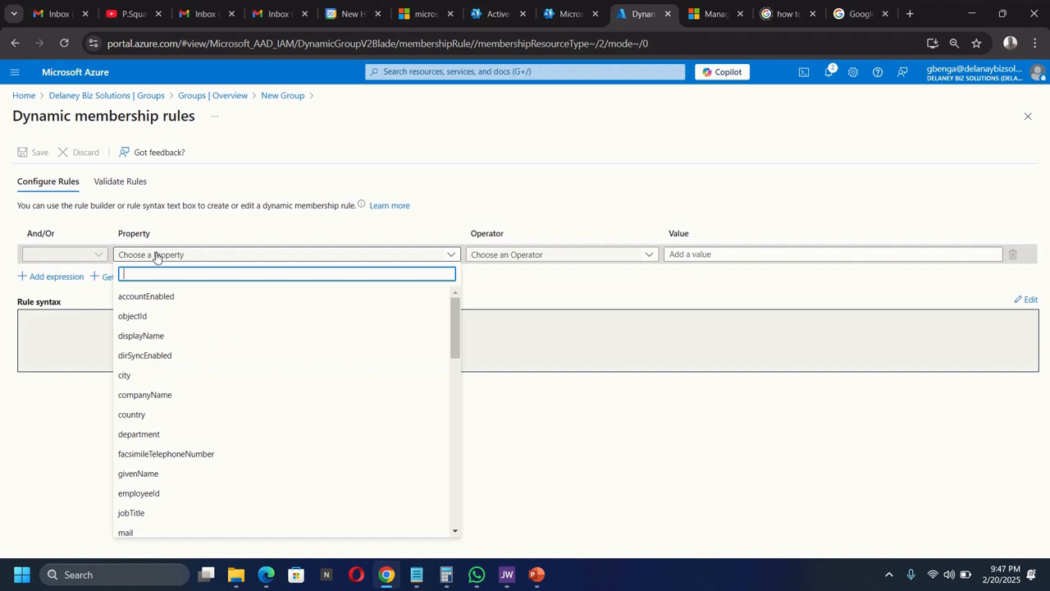
type("job")
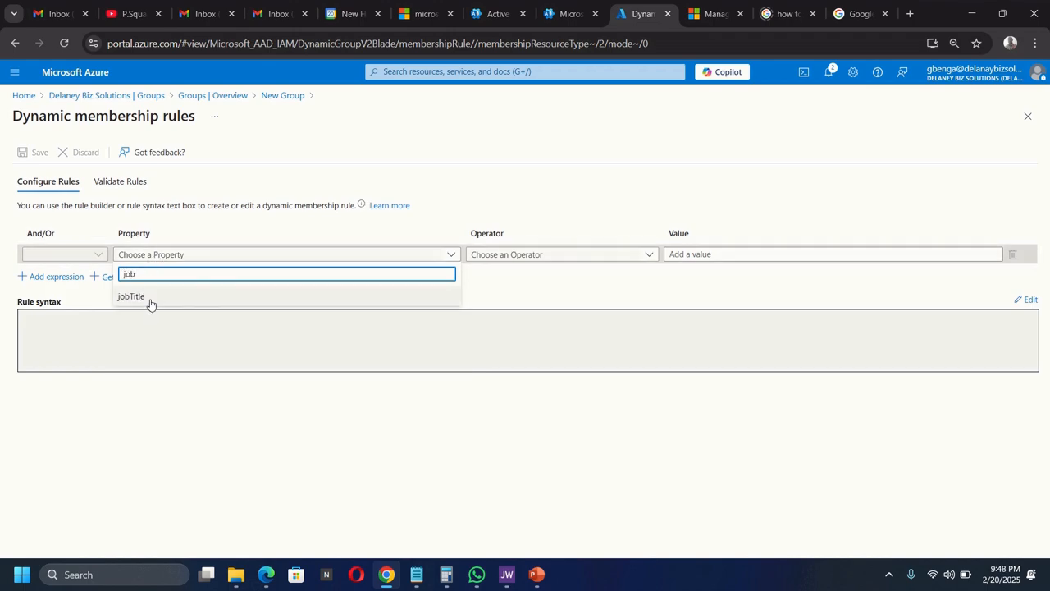
left_click(150, 299)
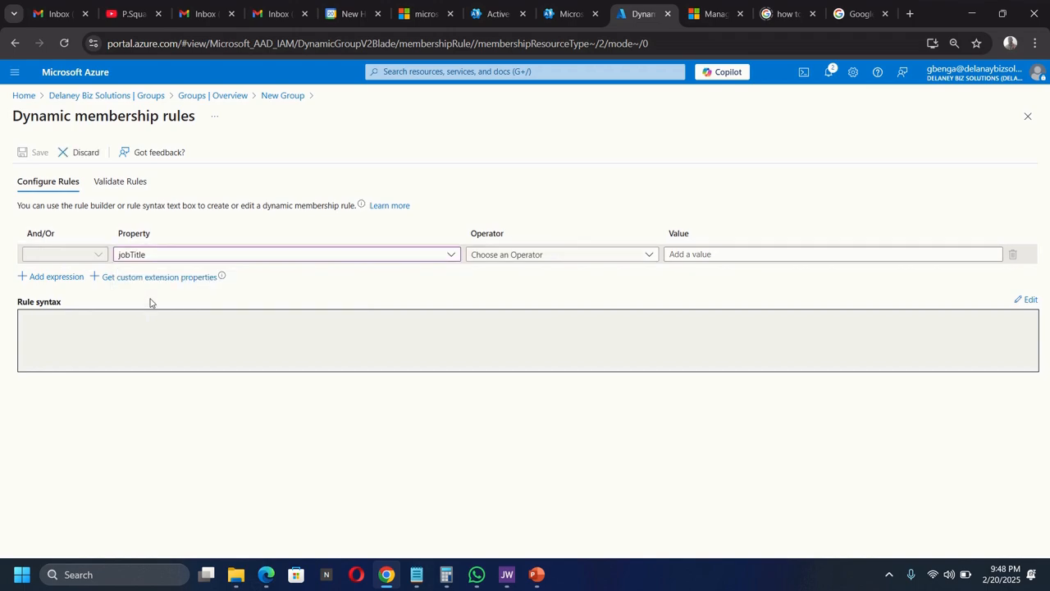
left_click(523, 256)
type("eq")
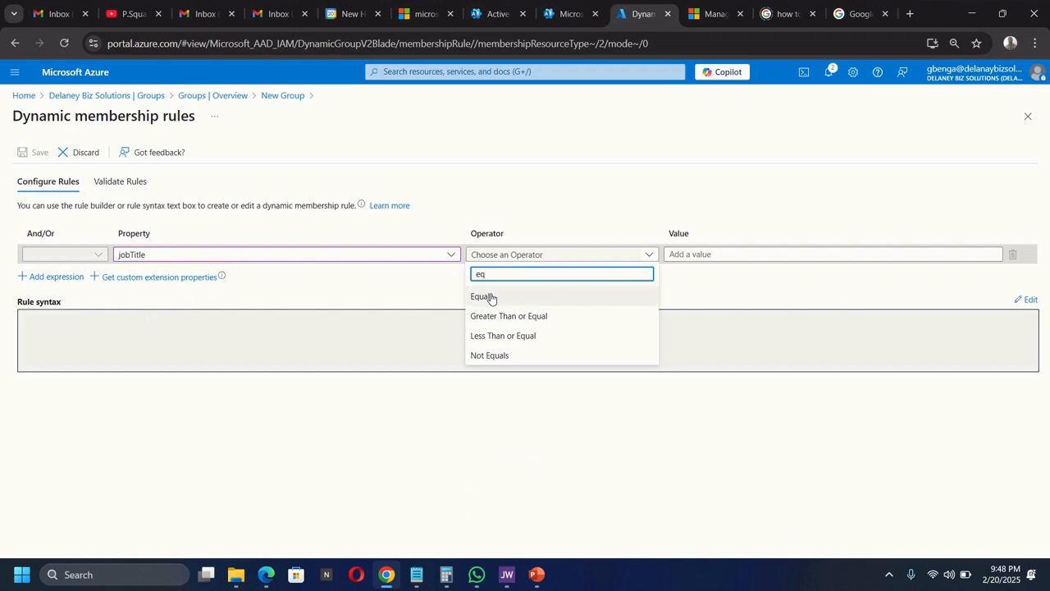
left_click(491, 297)
left_click(745, 254)
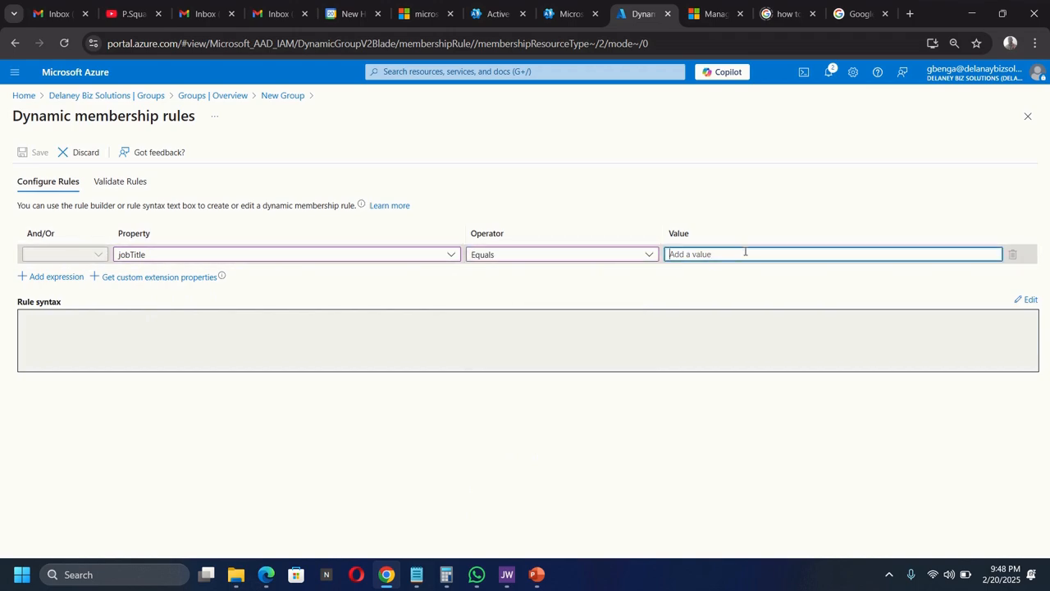
type("Cloud Ad")
type("mistrator")
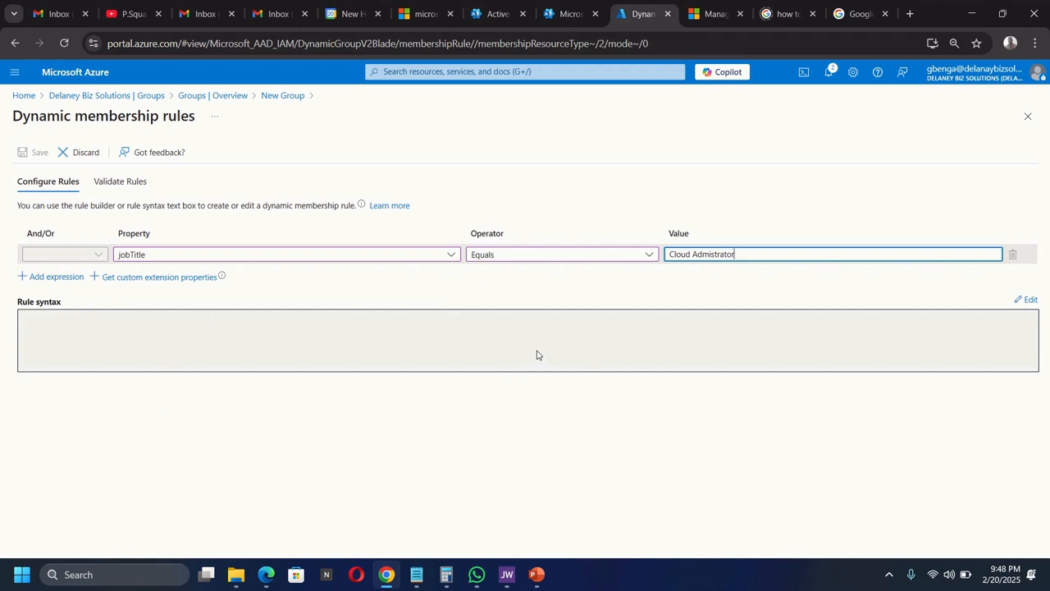
left_click(679, 280)
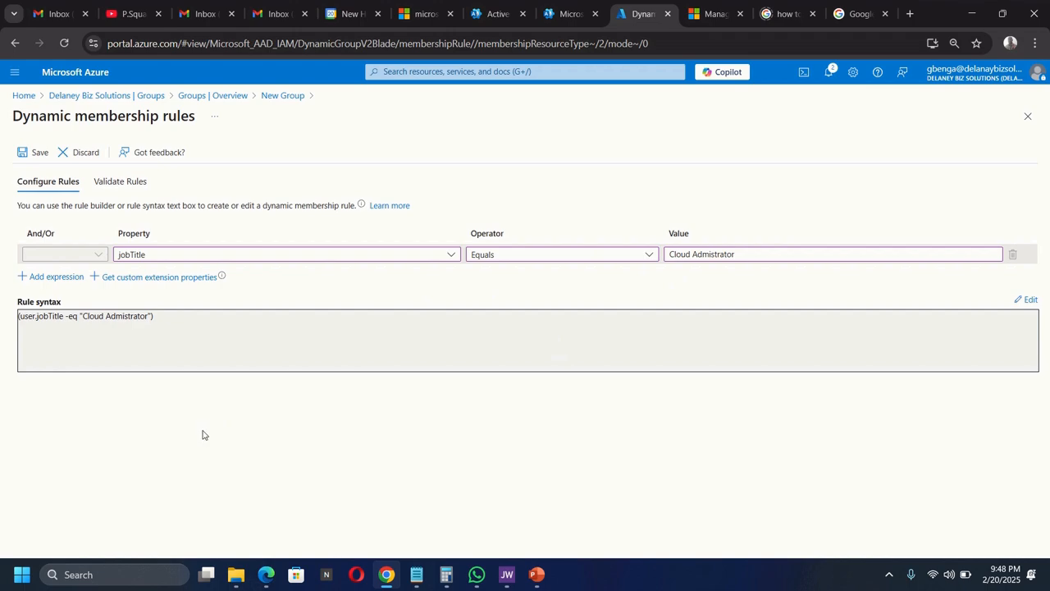
left_click(34, 153)
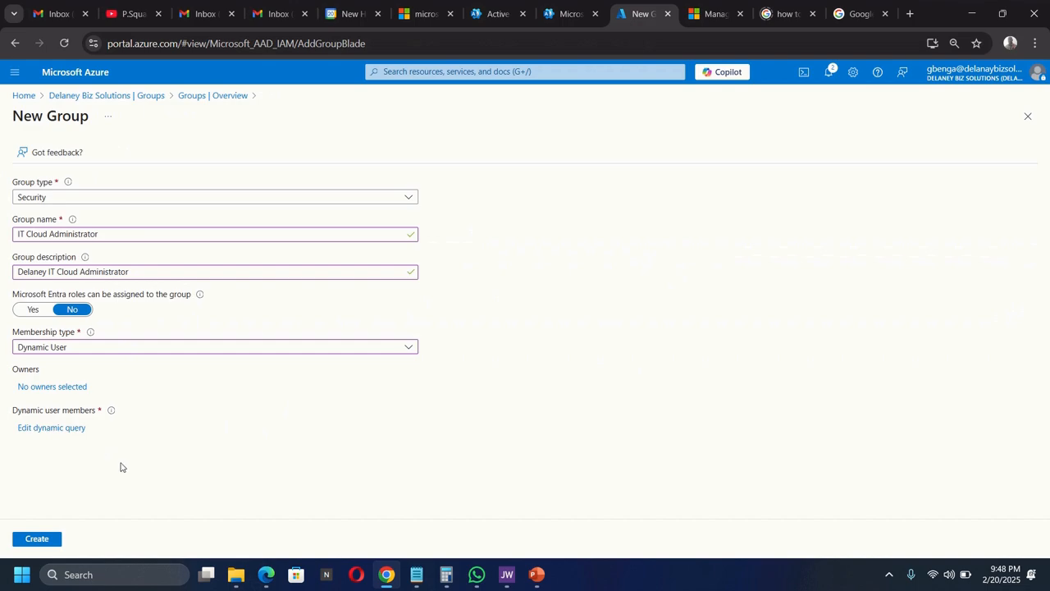
- Create the IT Cloud Administrator group, then start another new group from All groups
left_click(37, 539)
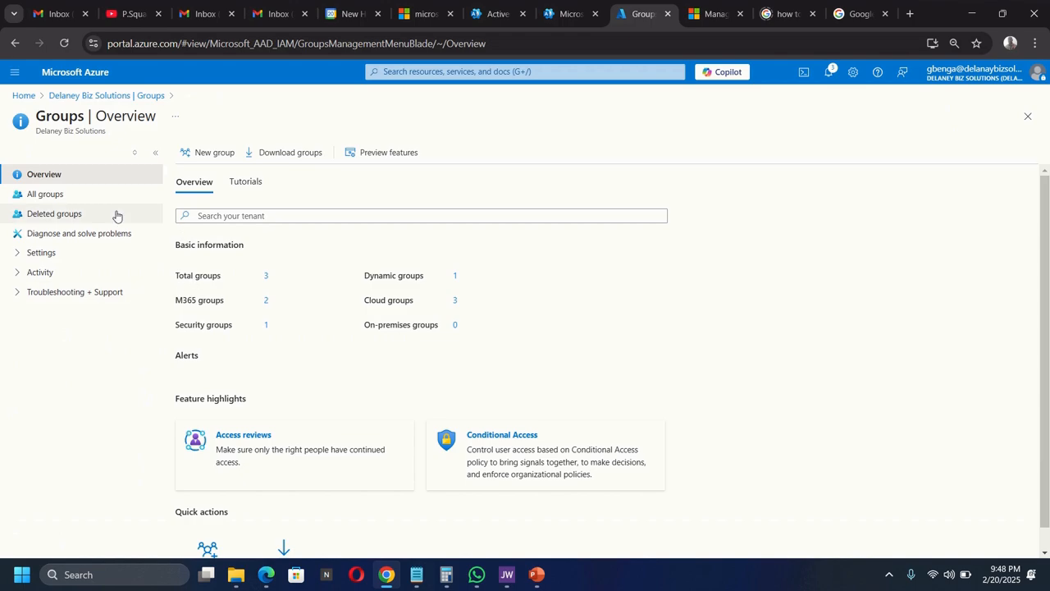
left_click(45, 194)
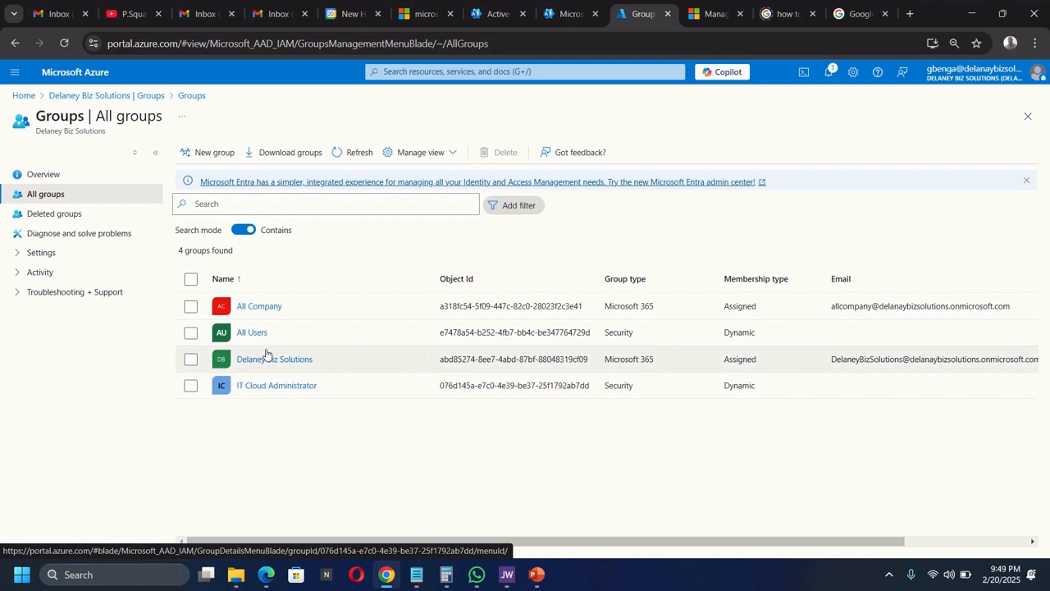
left_click(211, 157)
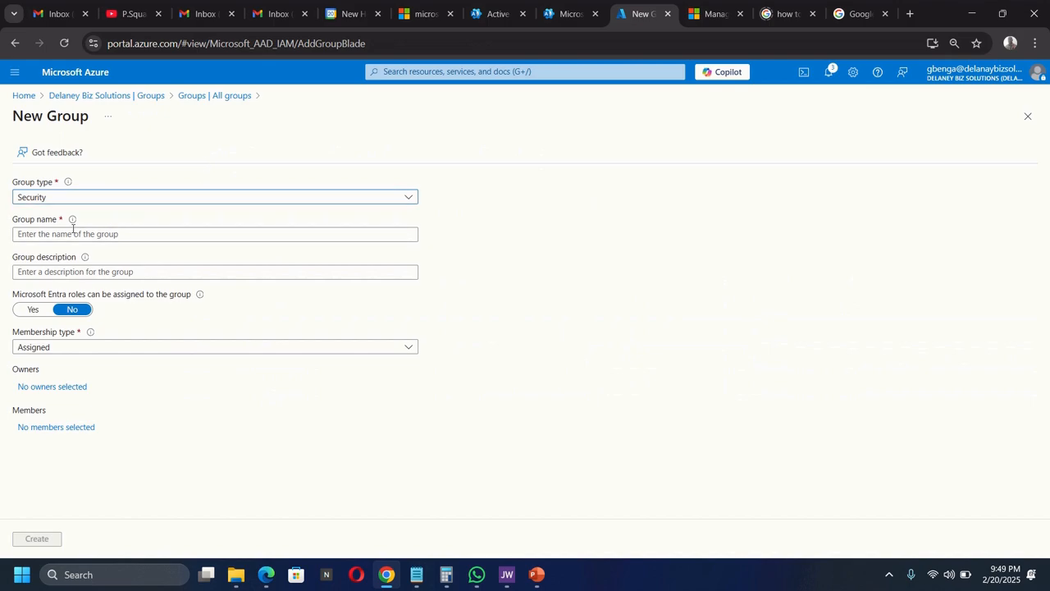
- Name the group 'IT System Administrator' with description 'Delaney IT System Administrator'
left_click(64, 236)
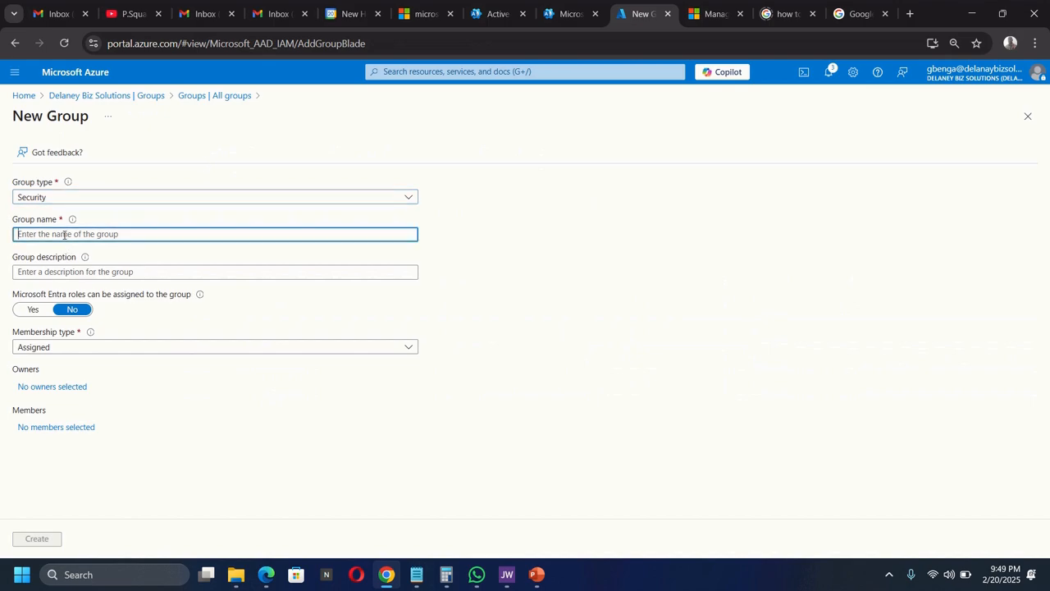
type("I")
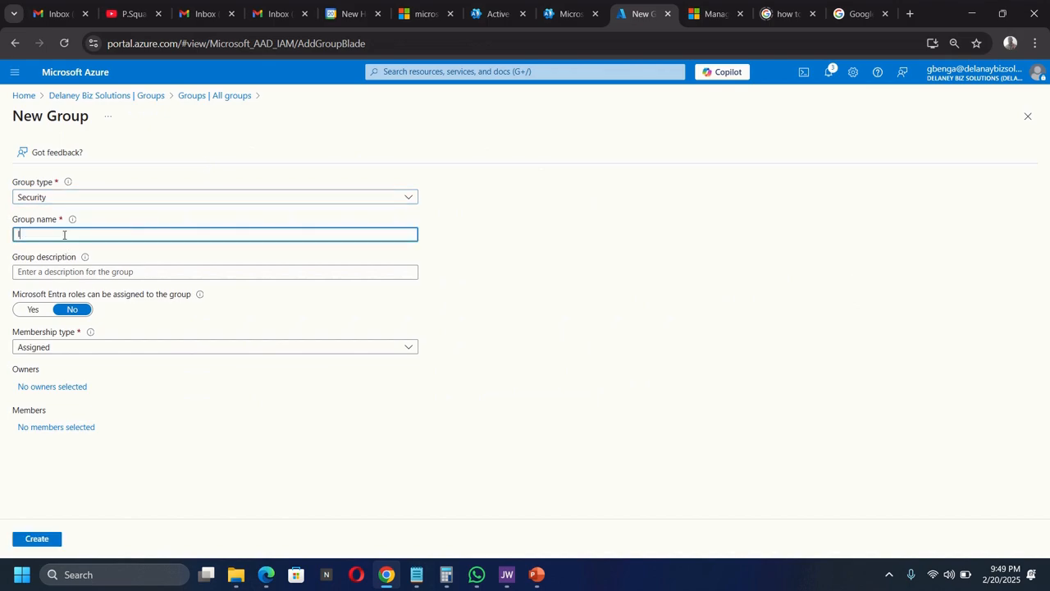
type("T System")
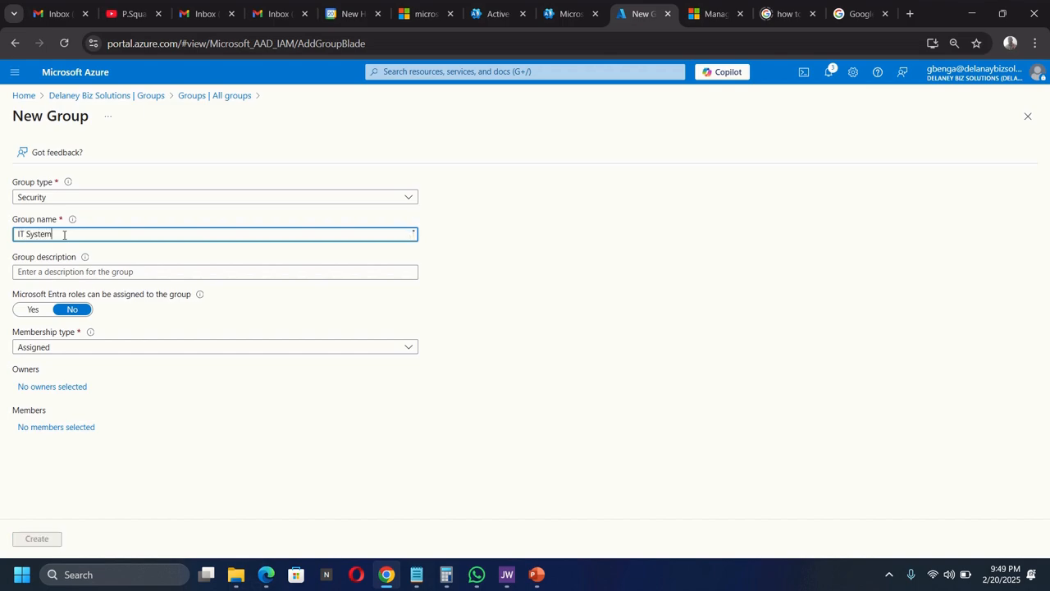
type(" Administrat")
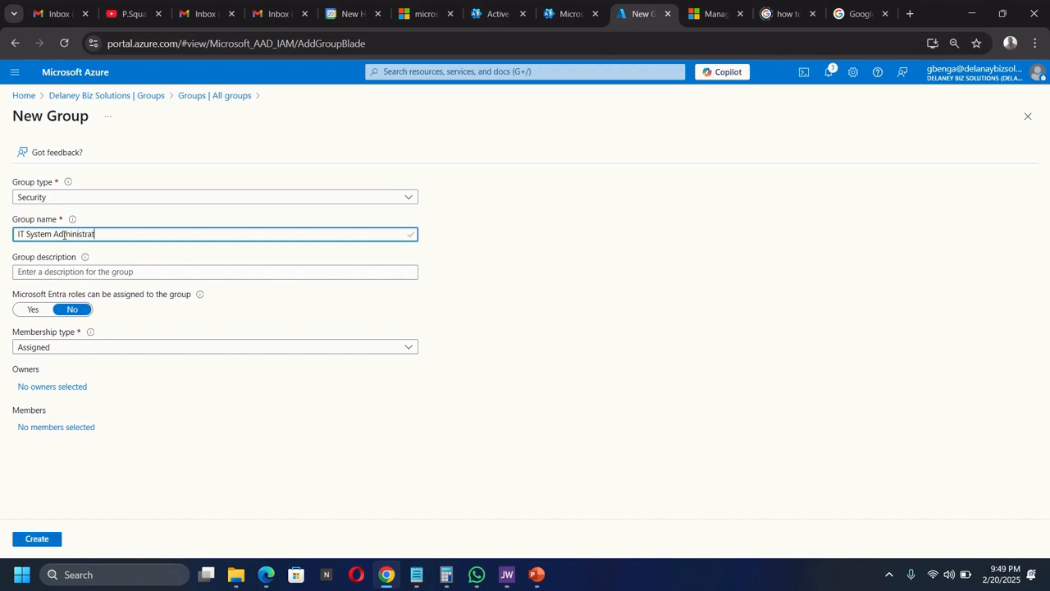
type("or")
left_click(52, 273)
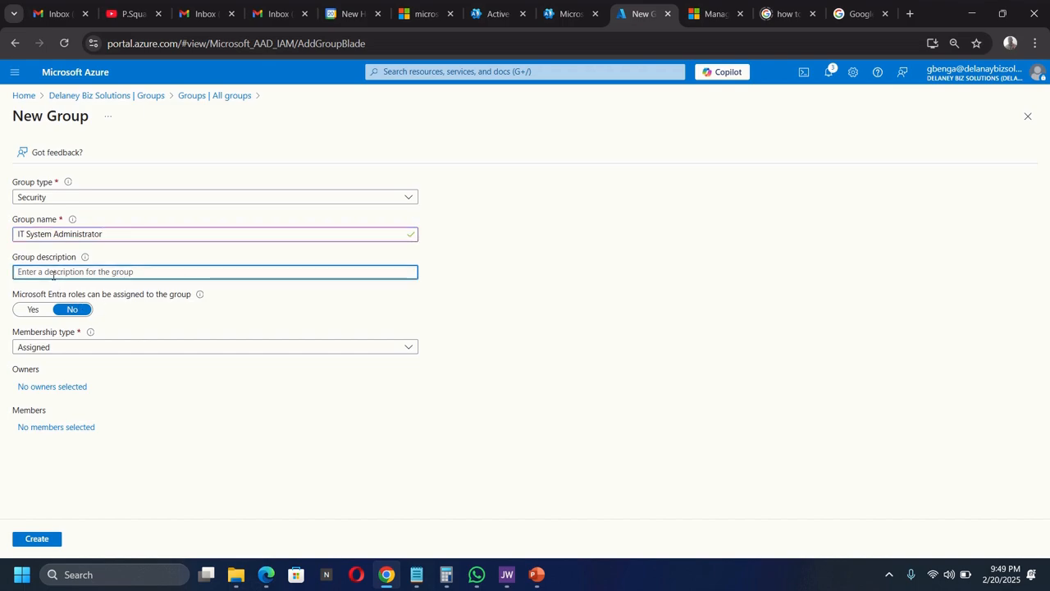
type("zDe")
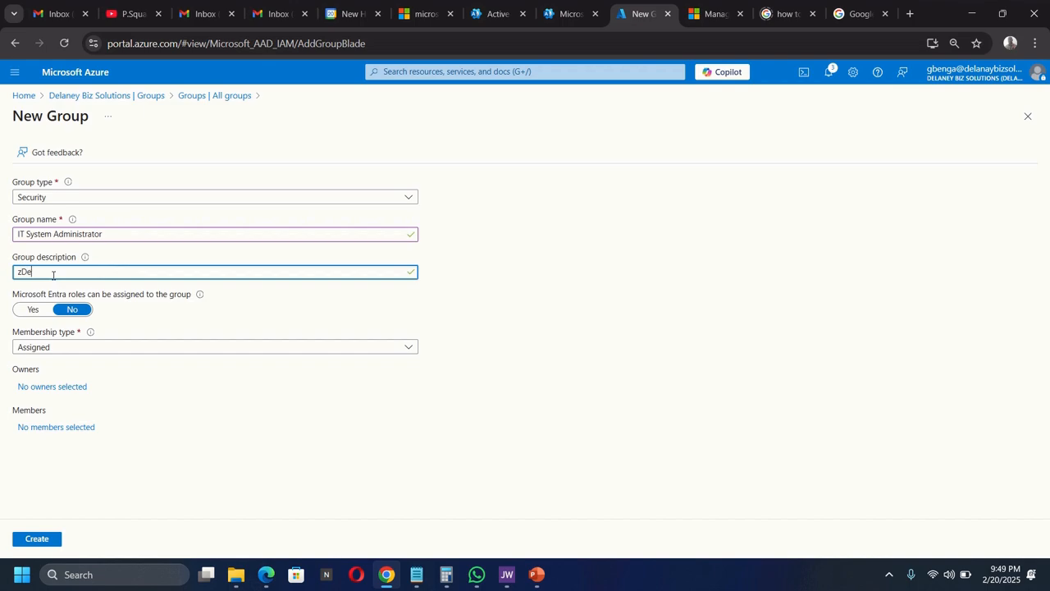
key("BackSpace")
key("BackSpace")
key("BackSpace")
type("D")
type("elaney")
type("IT Systems")
key("BackSpace")
type("Administrator")
- Set the membership type to Dynamic User and add a dynamic query
left_click(68, 348)
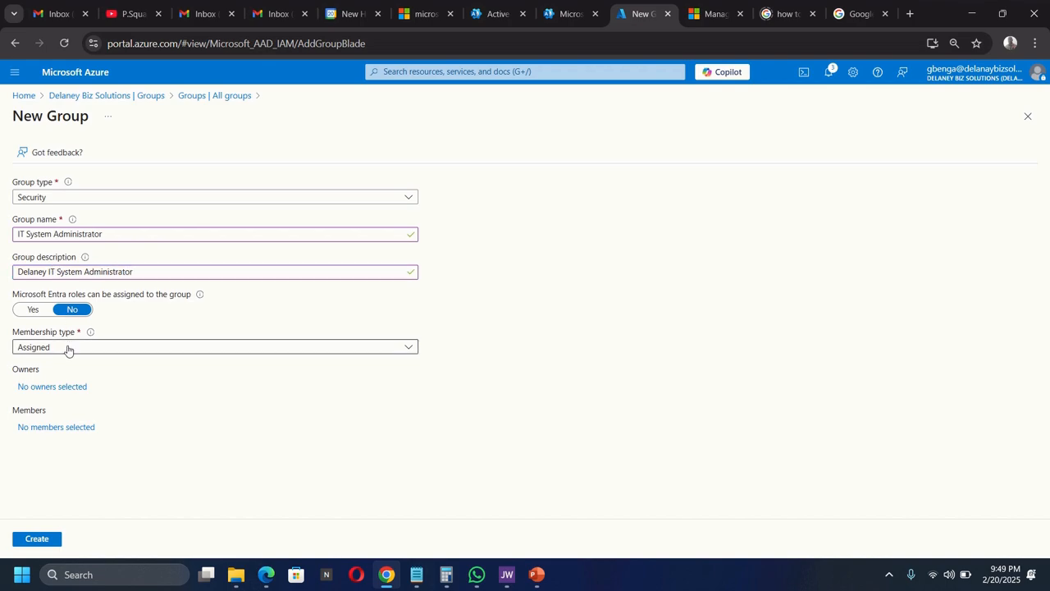
left_click(68, 347)
left_click(63, 388)
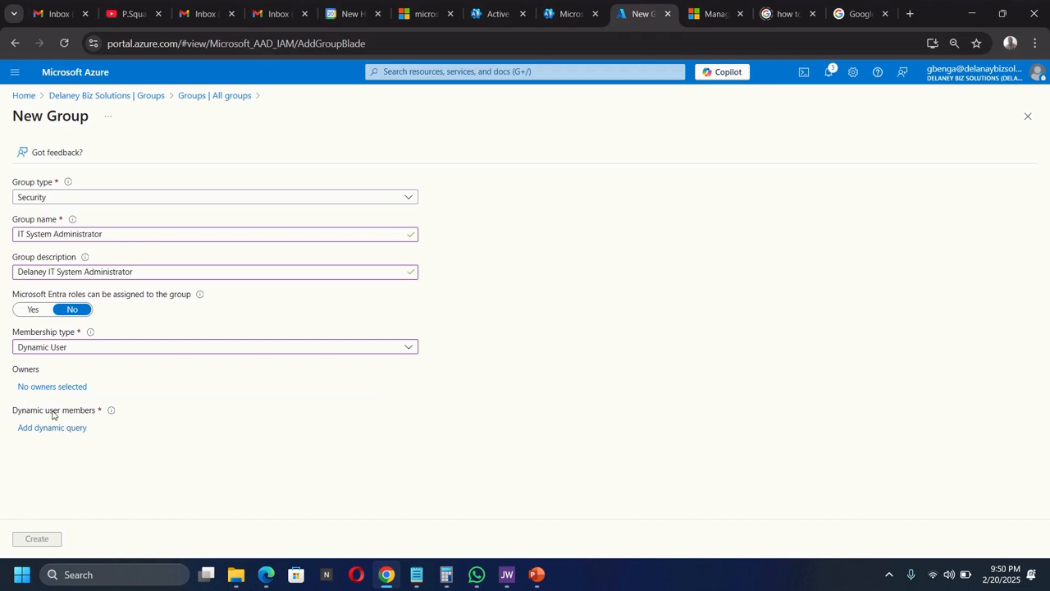
left_click(51, 428)
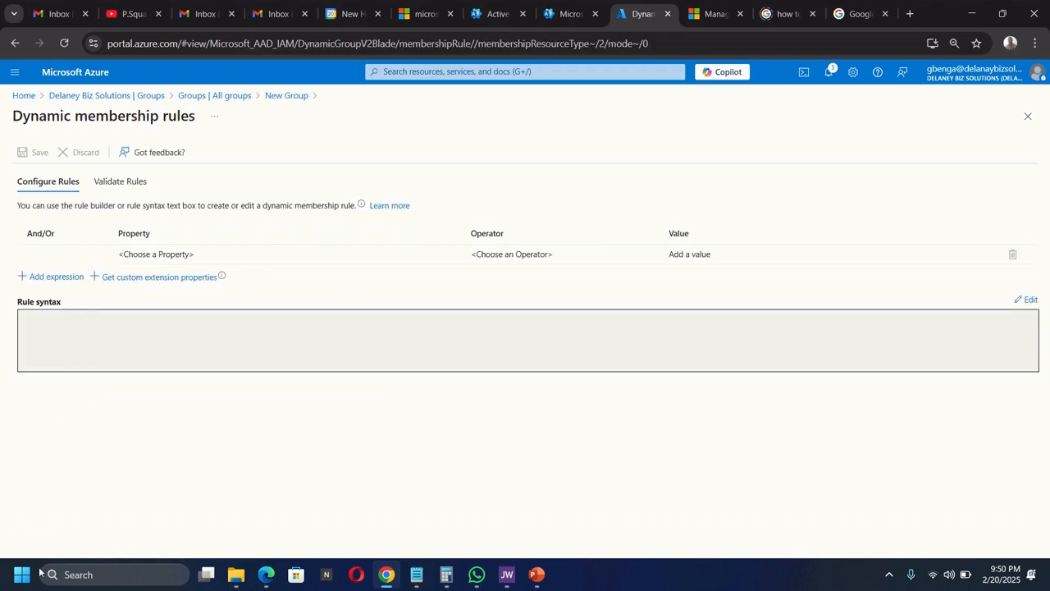
- Build the rule with property jobTitle, operator Equals and value 'System Administrator'
left_click(181, 256)
left_click(180, 256)
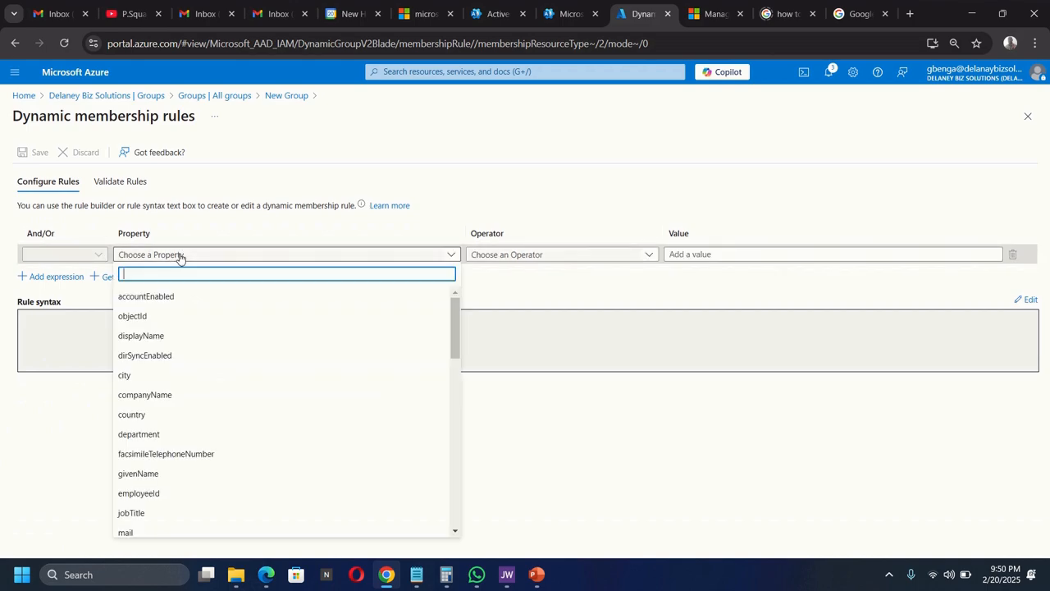
type("job")
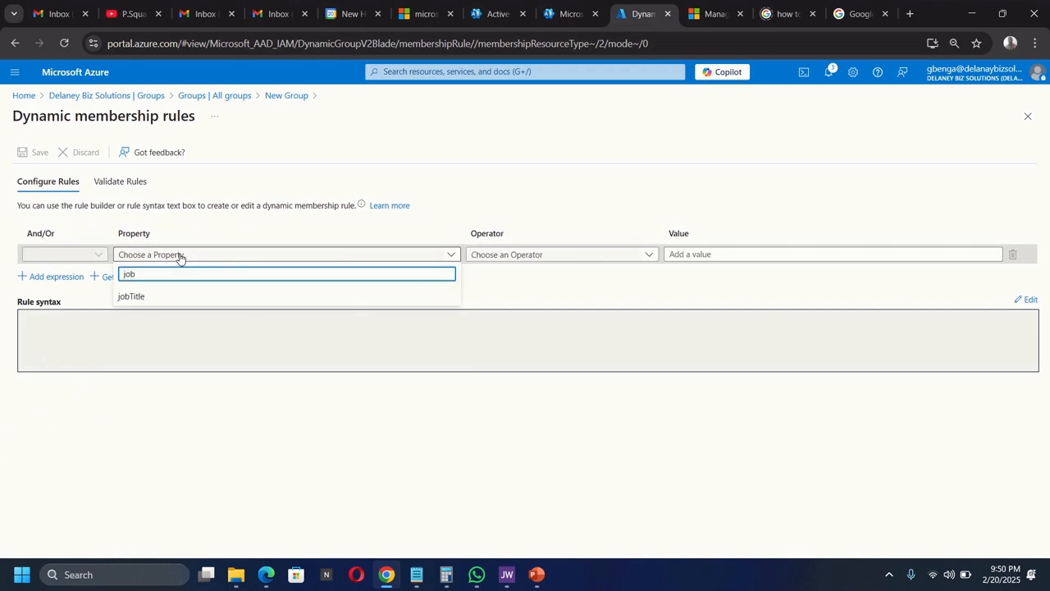
left_click(156, 296)
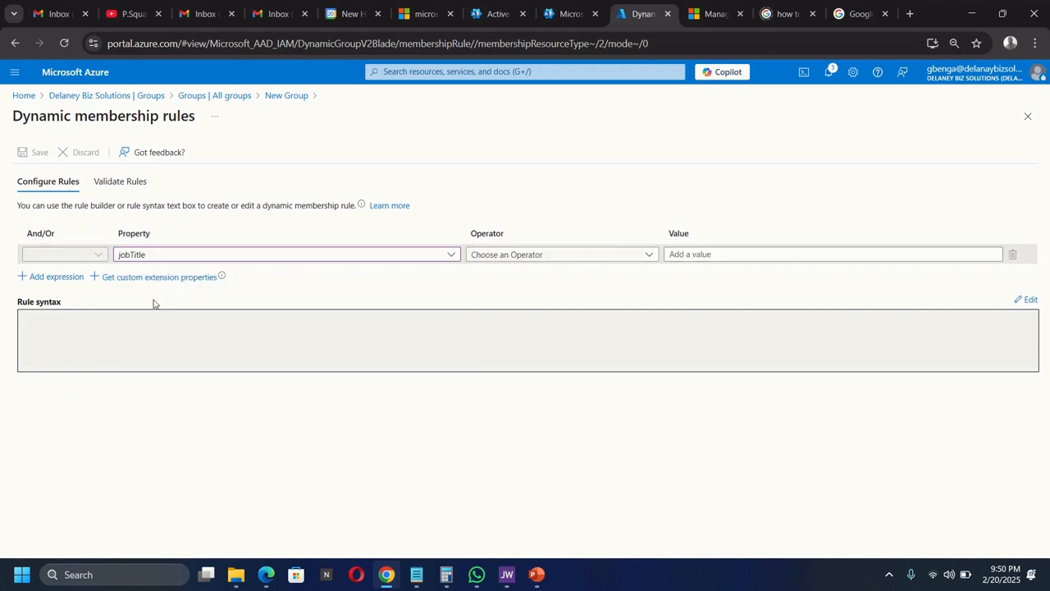
left_click(511, 260)
type("eq")
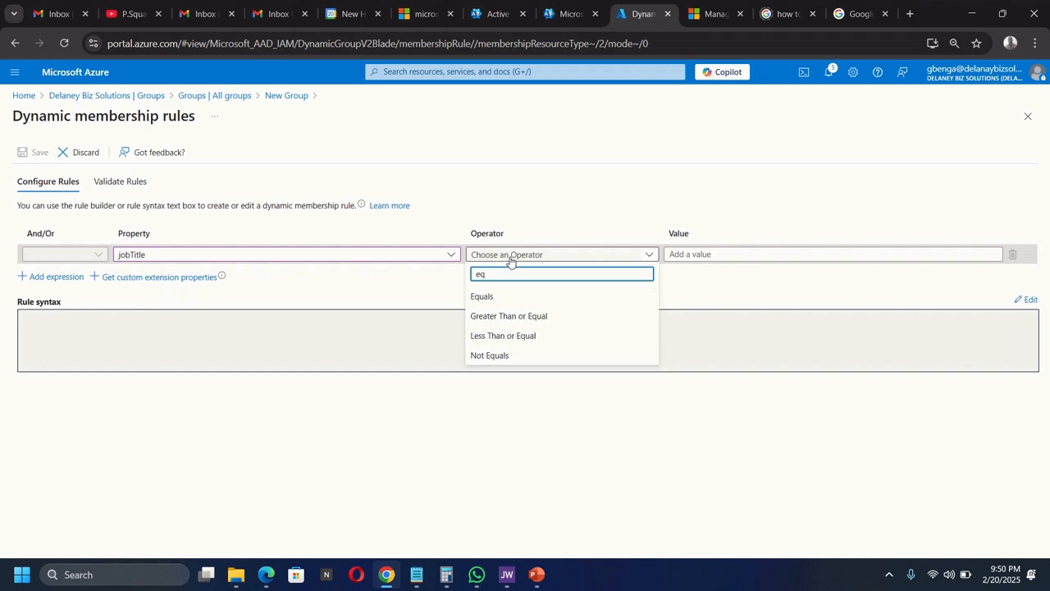
left_click(481, 301)
left_click(716, 252)
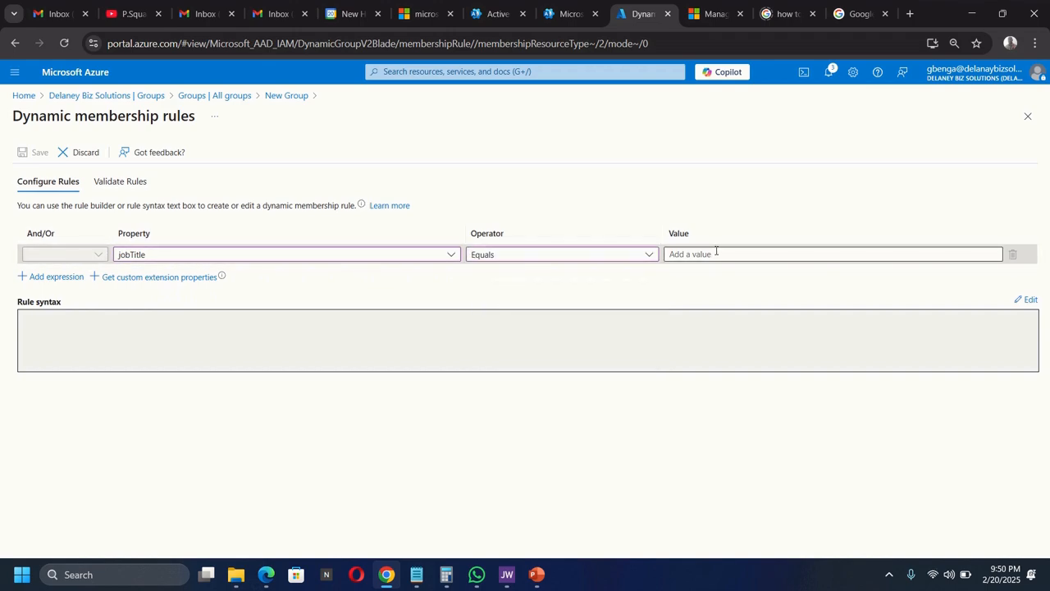
type("System")
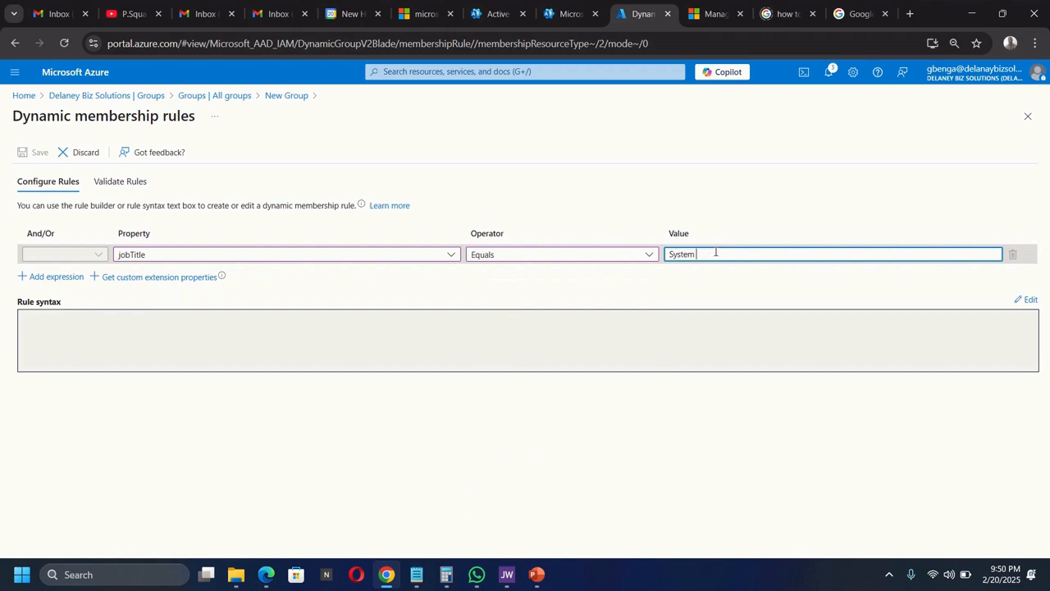
type(" Administrator")
left_click(729, 288)
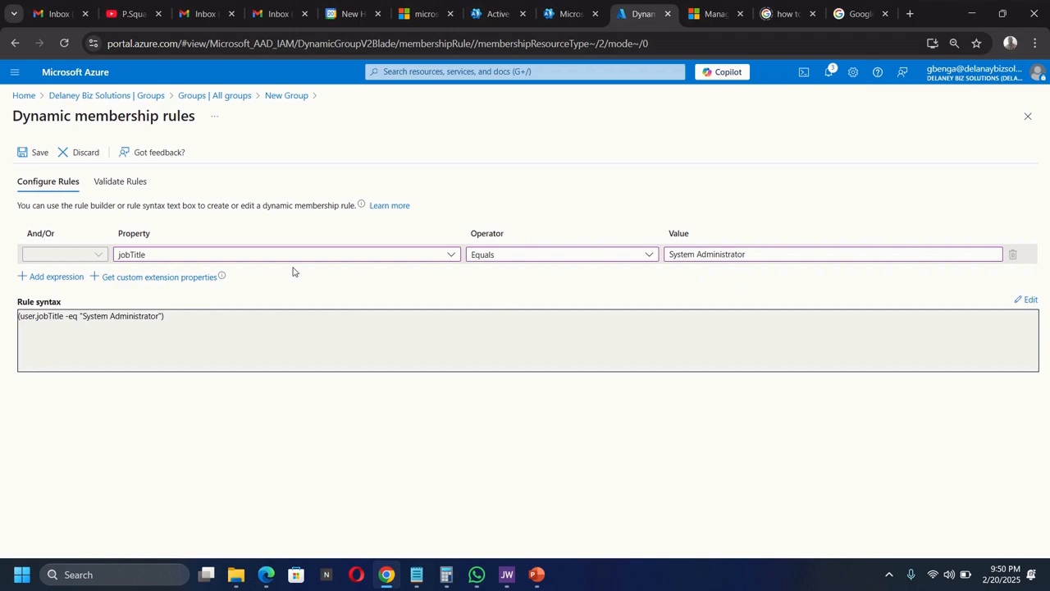
- Save the jobTitle rule, create the IT System Administrator group, and refresh All groups
left_click(36, 154)
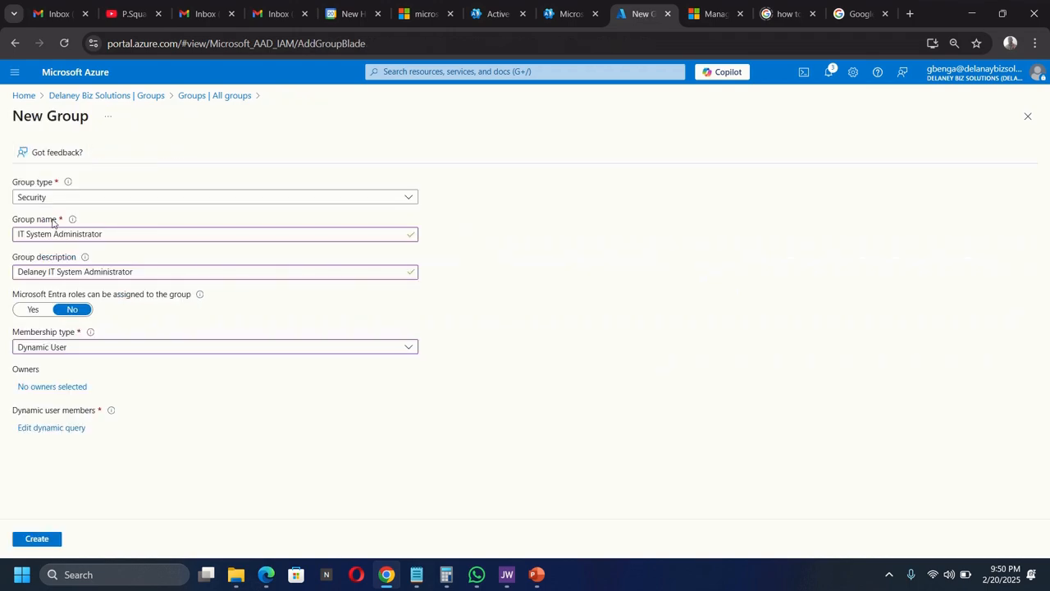
left_click(47, 538)
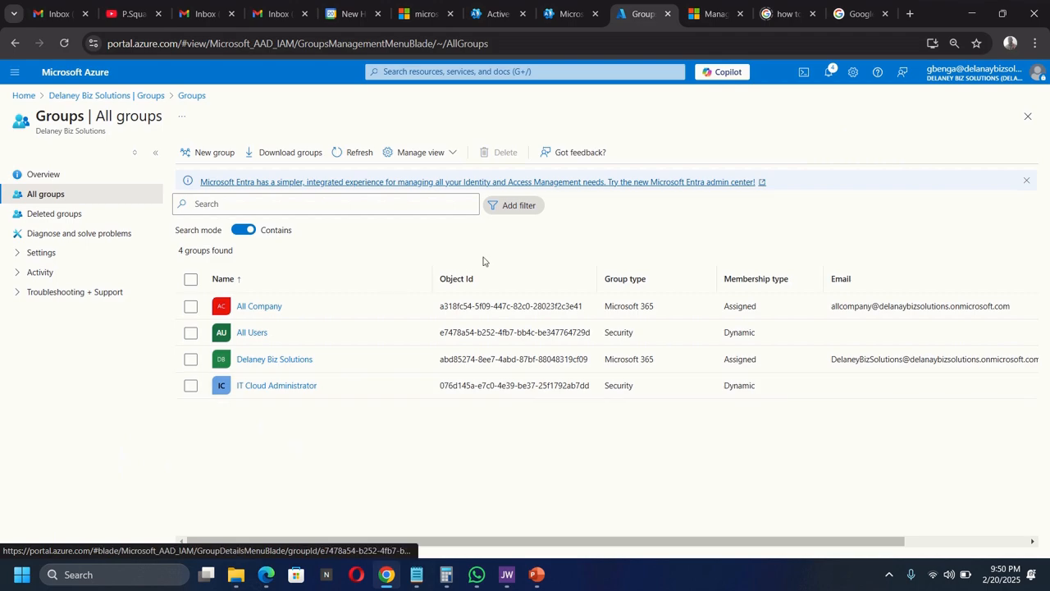
left_click(354, 151)
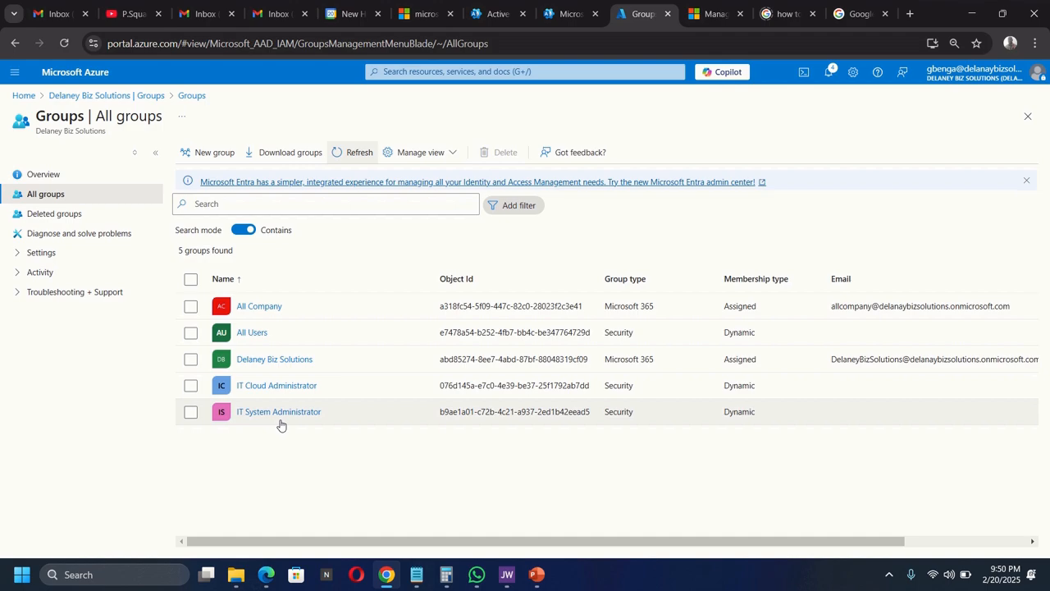
- Start a new group 'IT Lab Administrator' described 'Delaney IT Lab Administrator', adding no owners
left_click(206, 152)
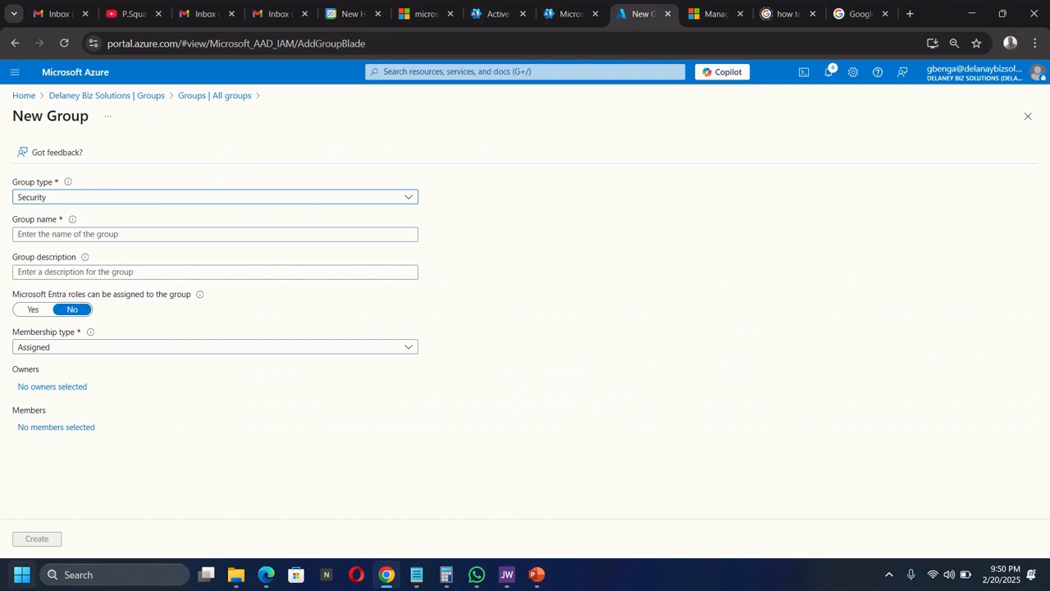
left_click(76, 234)
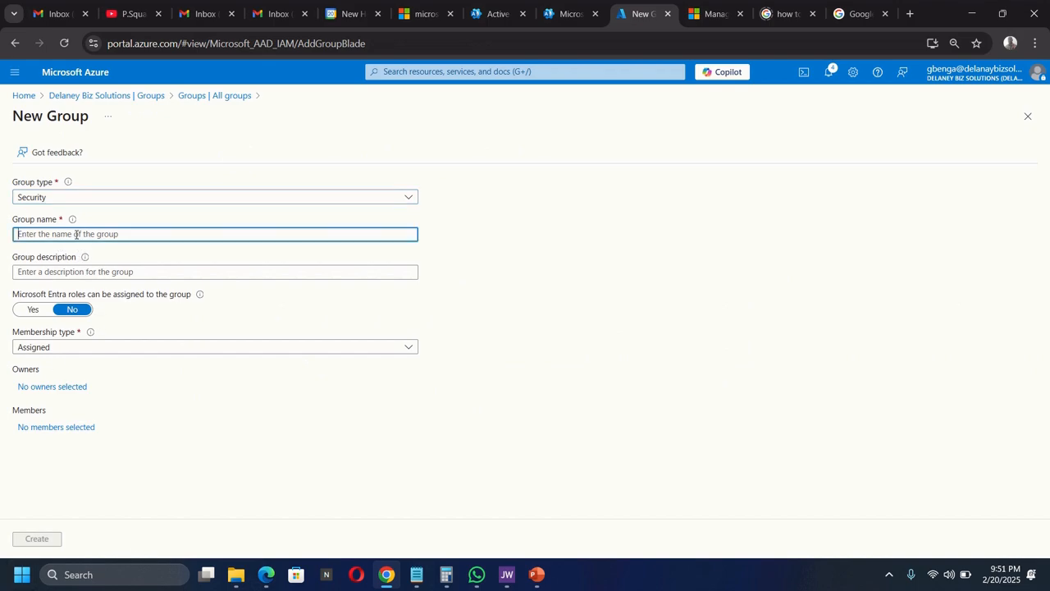
type("IT Lab Administrator")
left_click(102, 272)
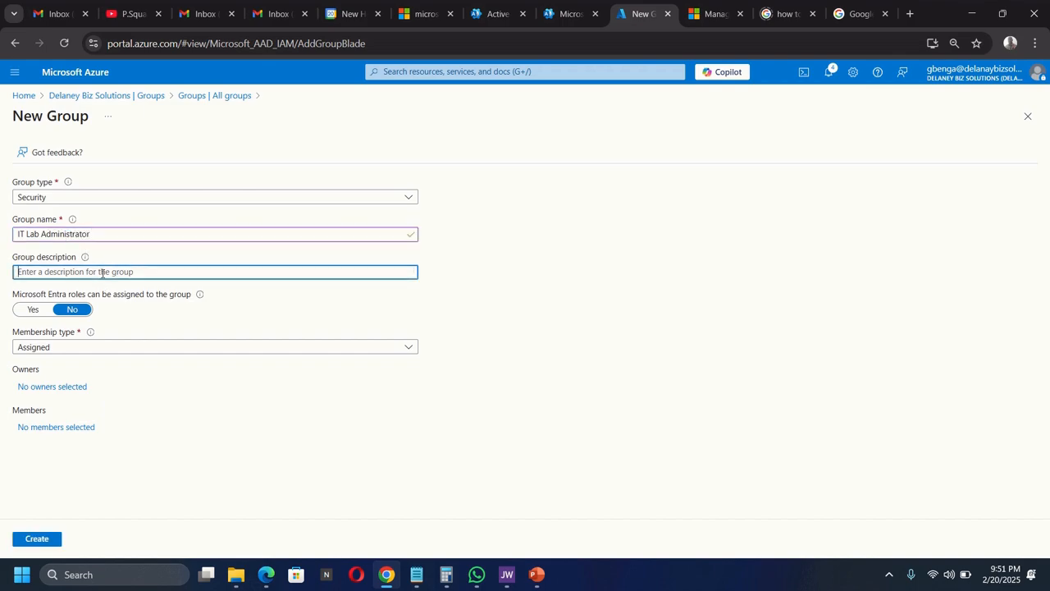
type("Delaney IT Lab Administrator")
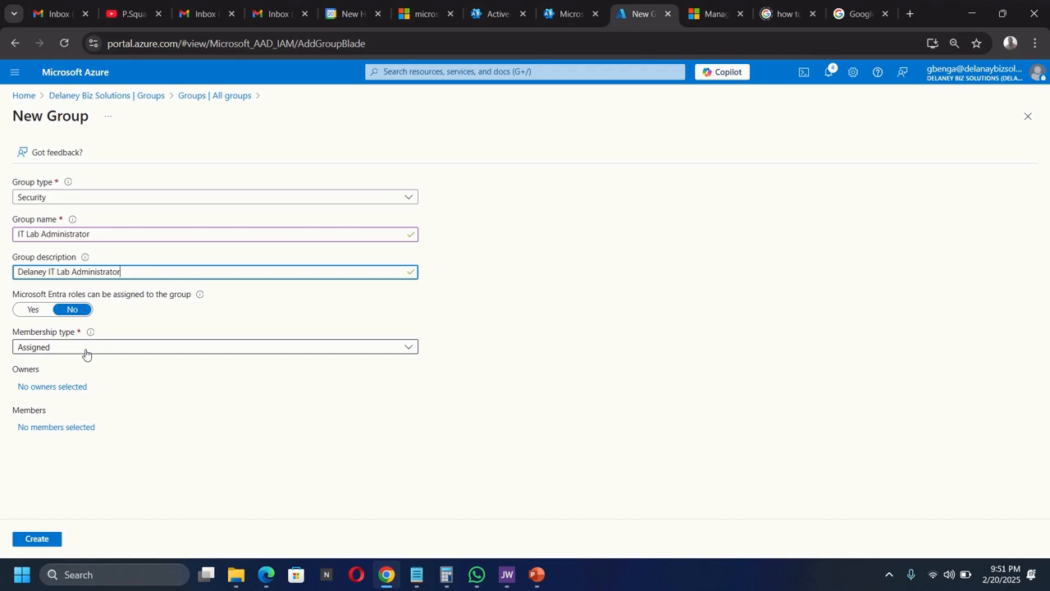
left_click(57, 391)
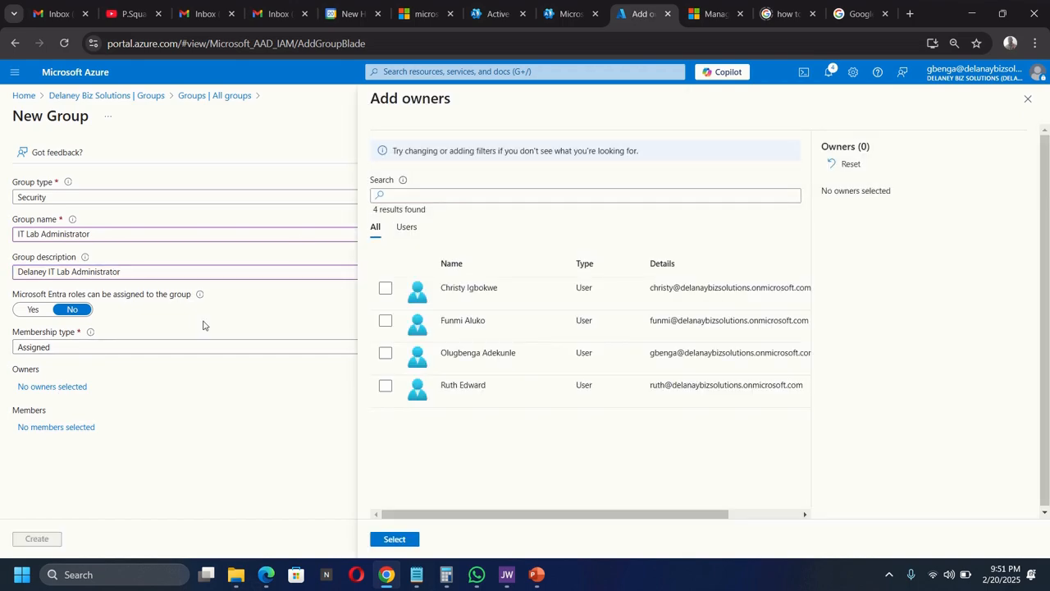
left_click(1027, 99)
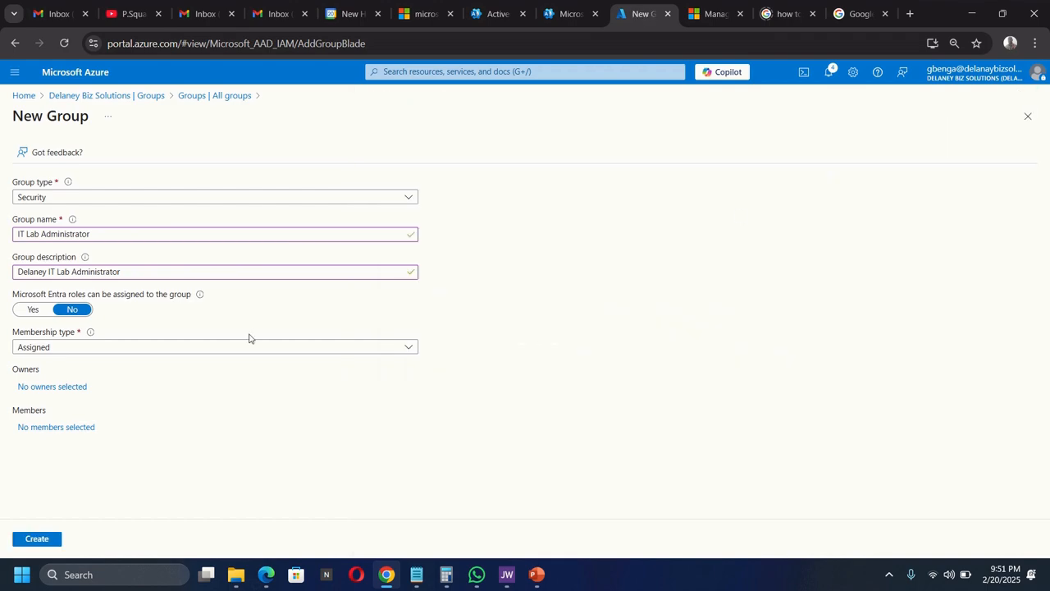
- Add IT Cloud Administrator and IT System Administrator as members, then create the group
left_click(51, 427)
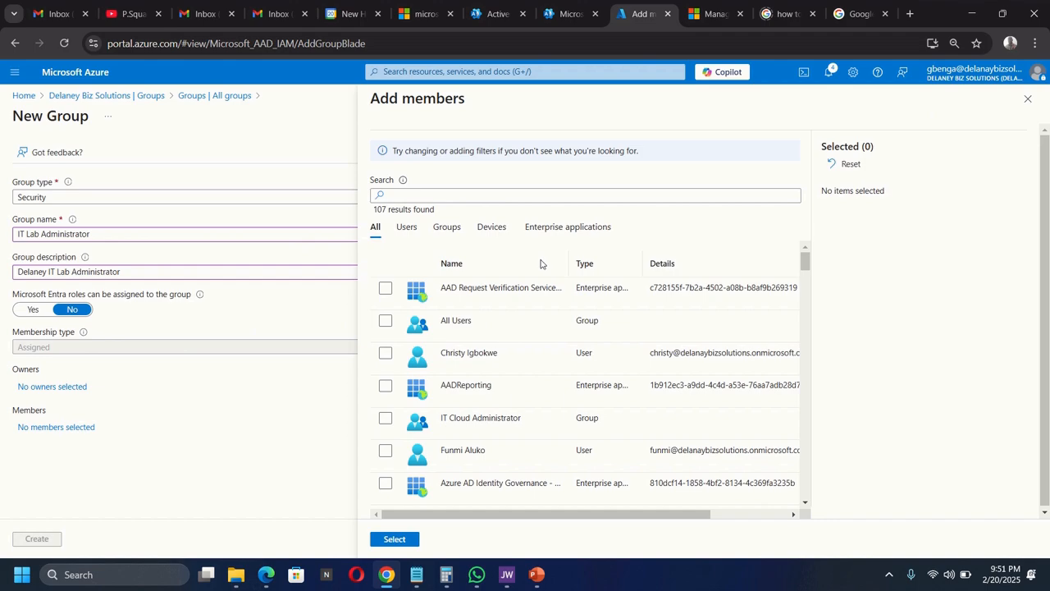
left_click(503, 197)
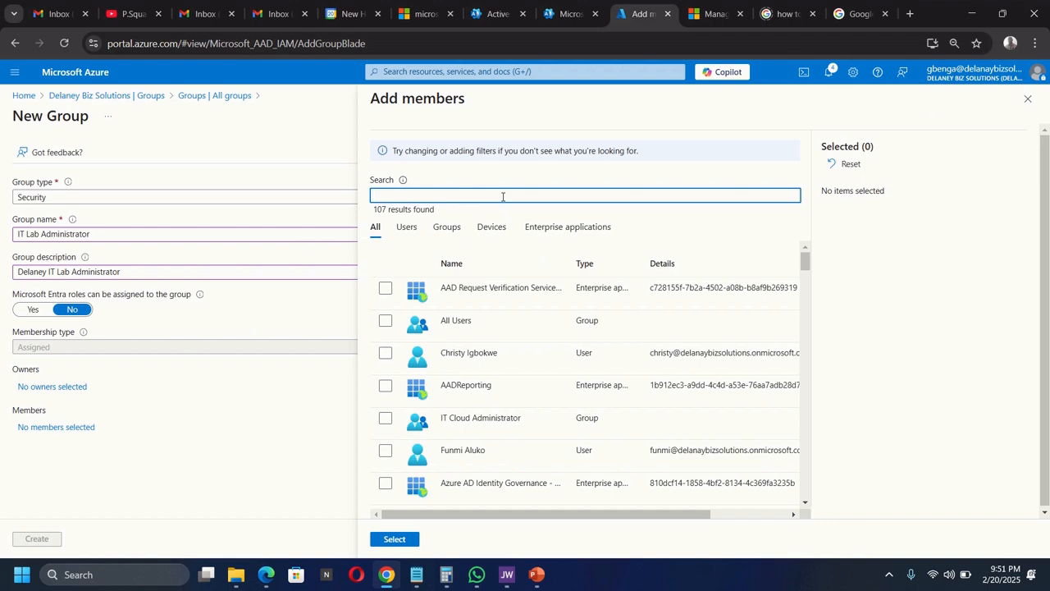
type("cloud")
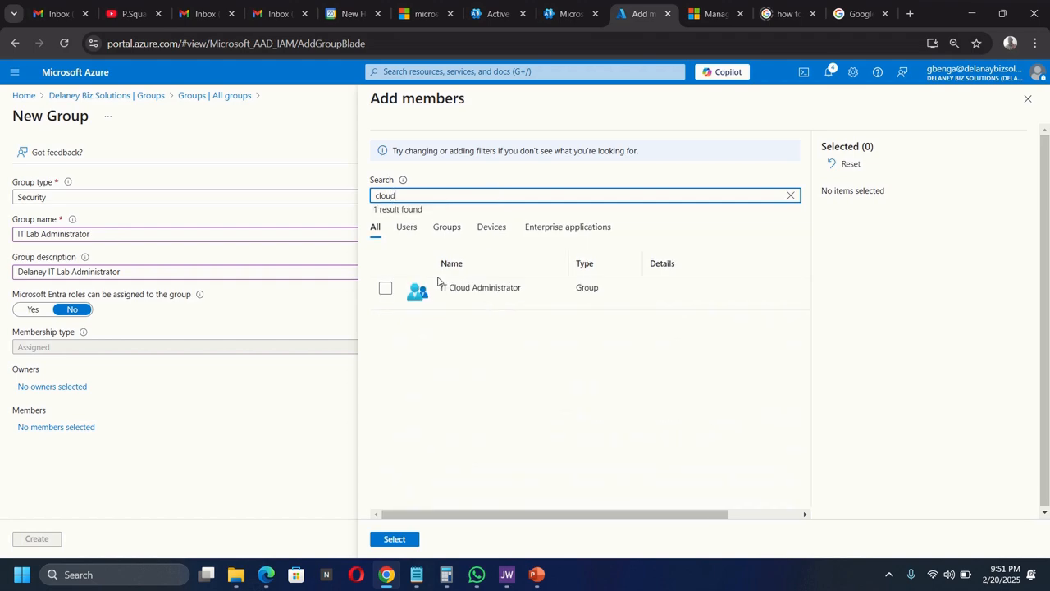
left_click(386, 289)
left_click(444, 199)
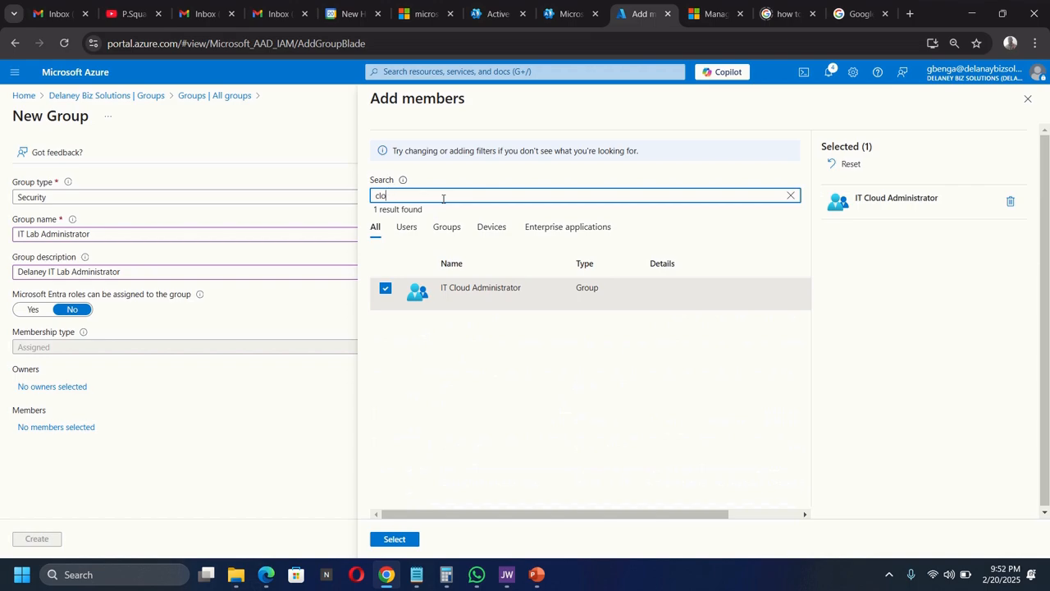
key("BackSpace")
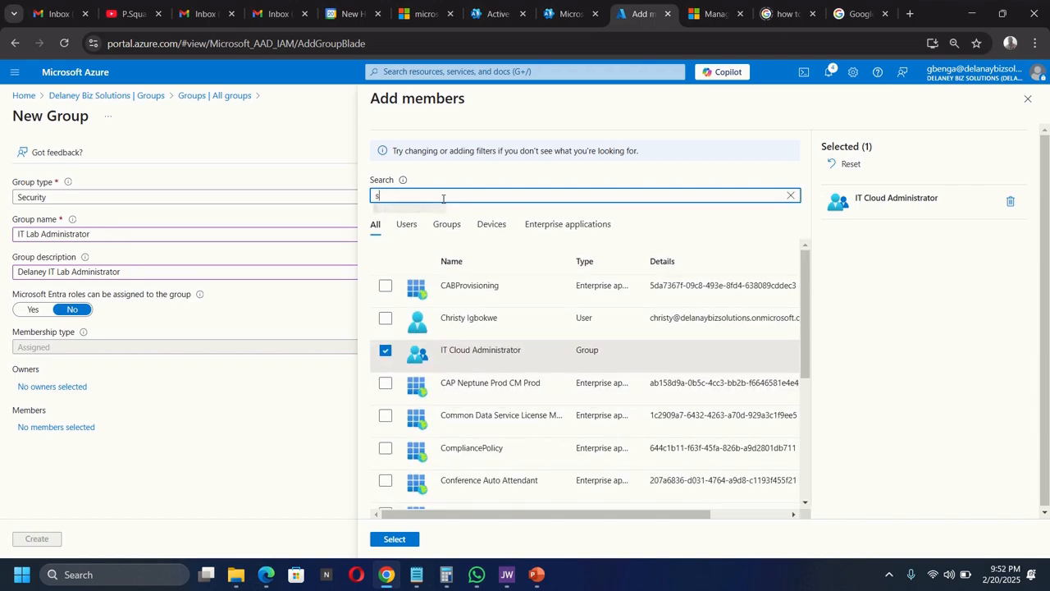
type("sys")
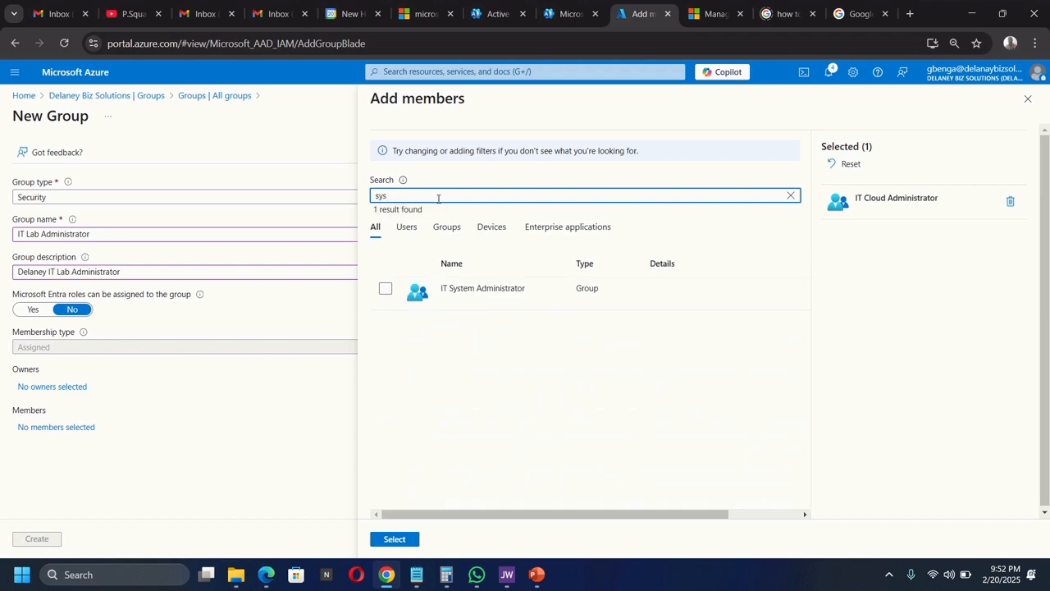
left_click(385, 289)
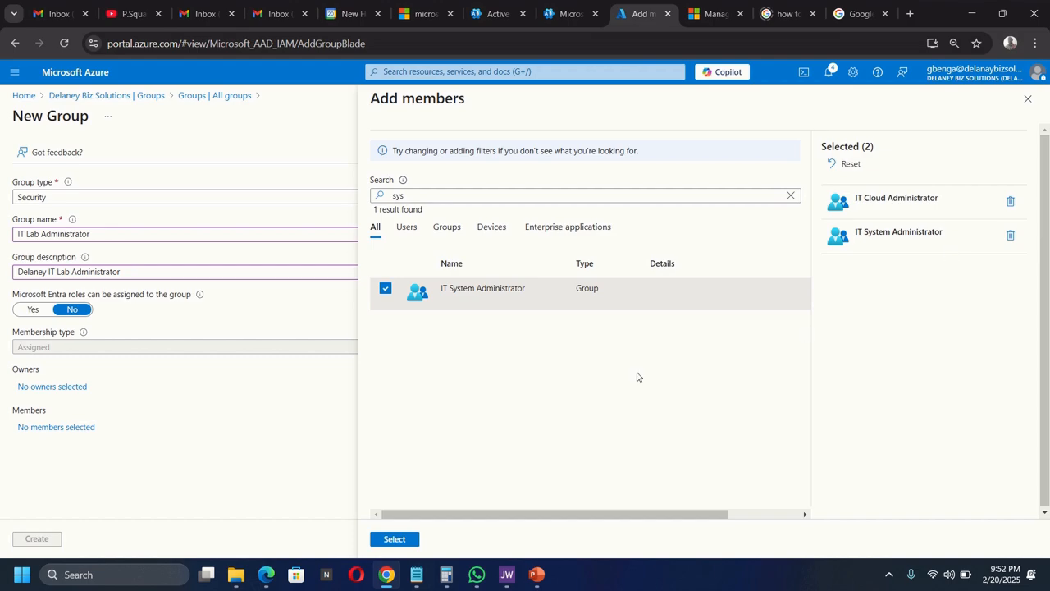
left_click(387, 543)
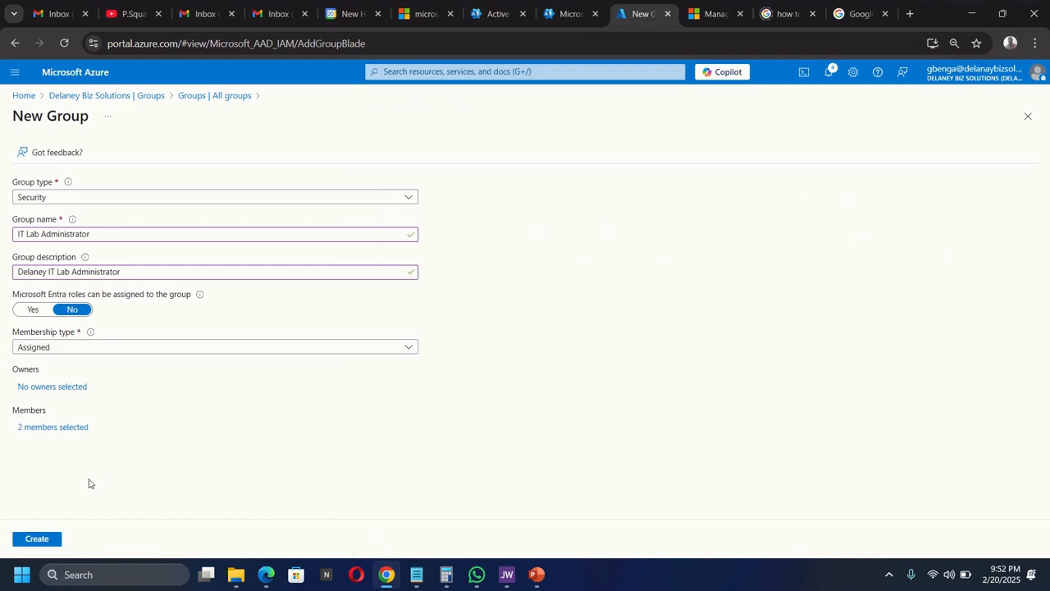
left_click(34, 540)
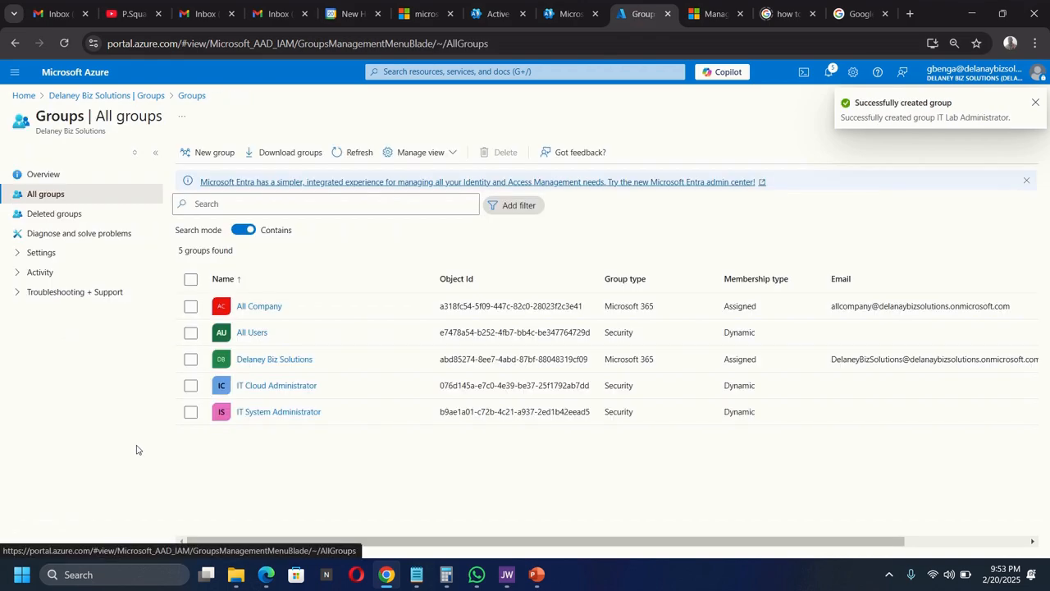
- Refresh the groups list and confirm IT Cloud Administrator has no direct members
left_click(358, 153)
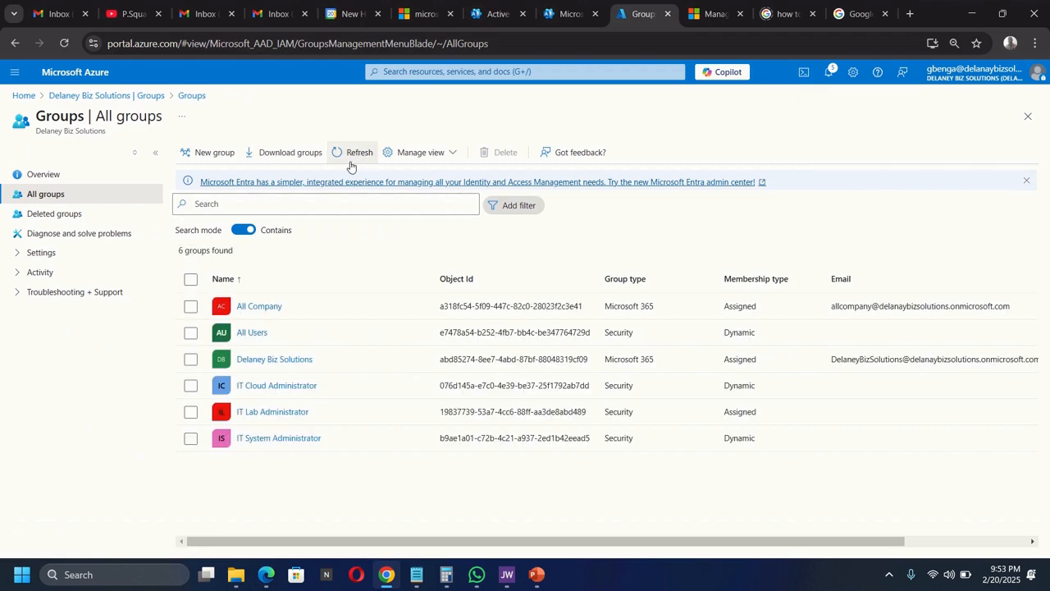
left_click(265, 387)
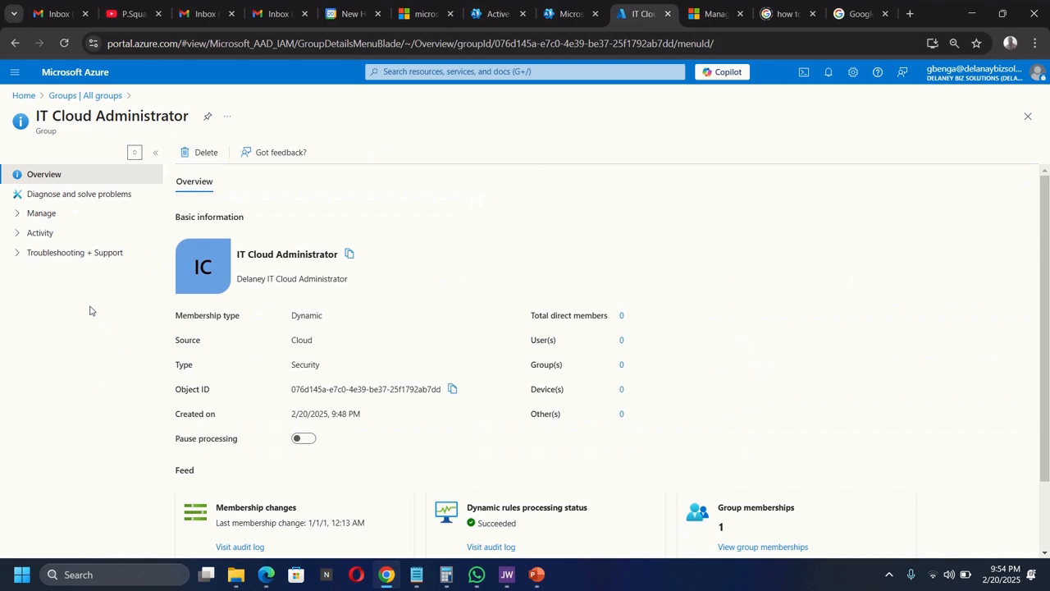
left_click(32, 213)
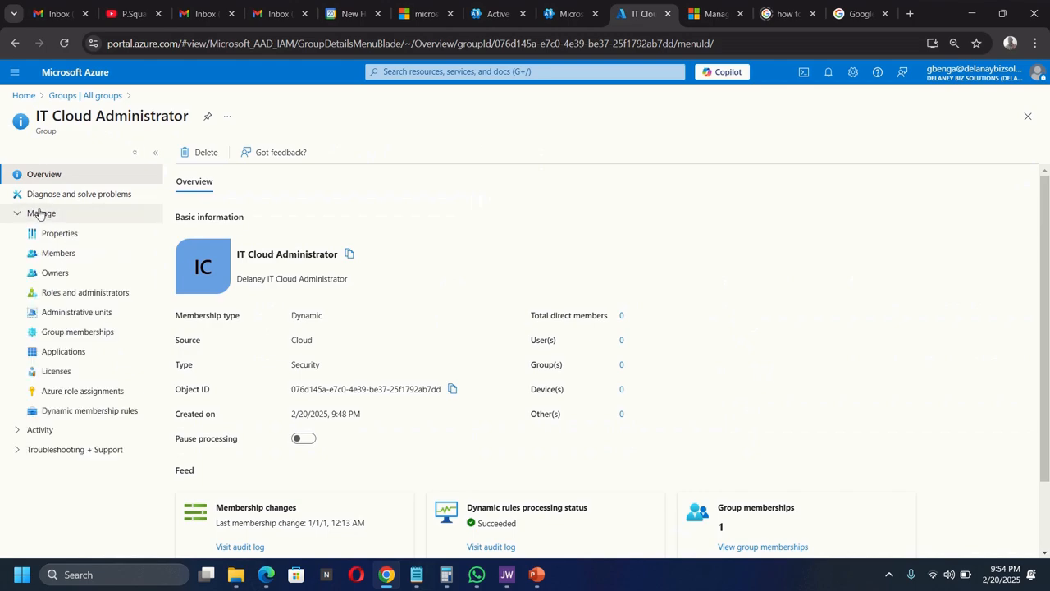
left_click(47, 260)
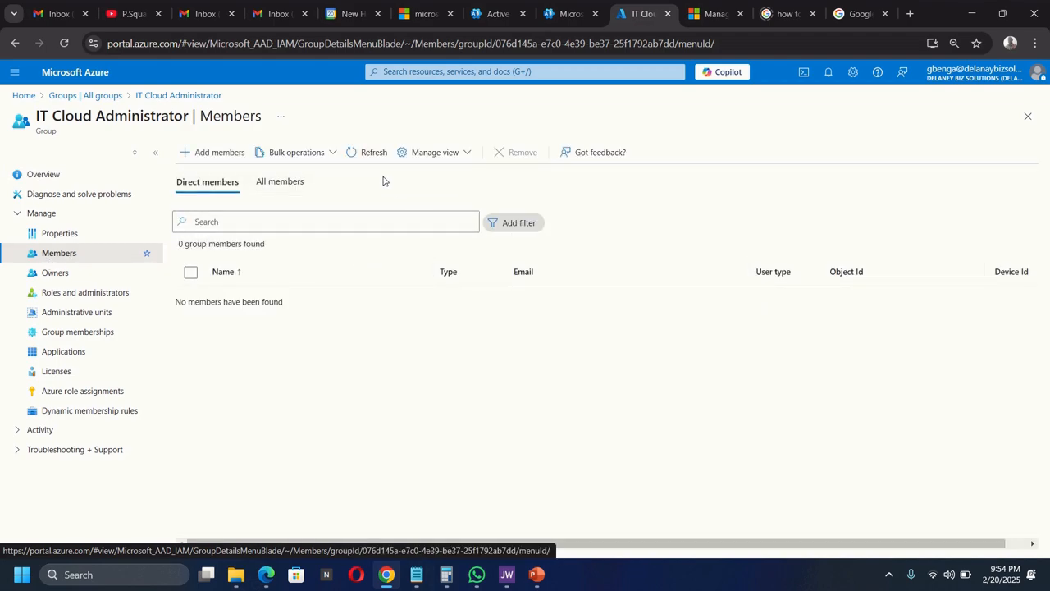
left_click(366, 155)
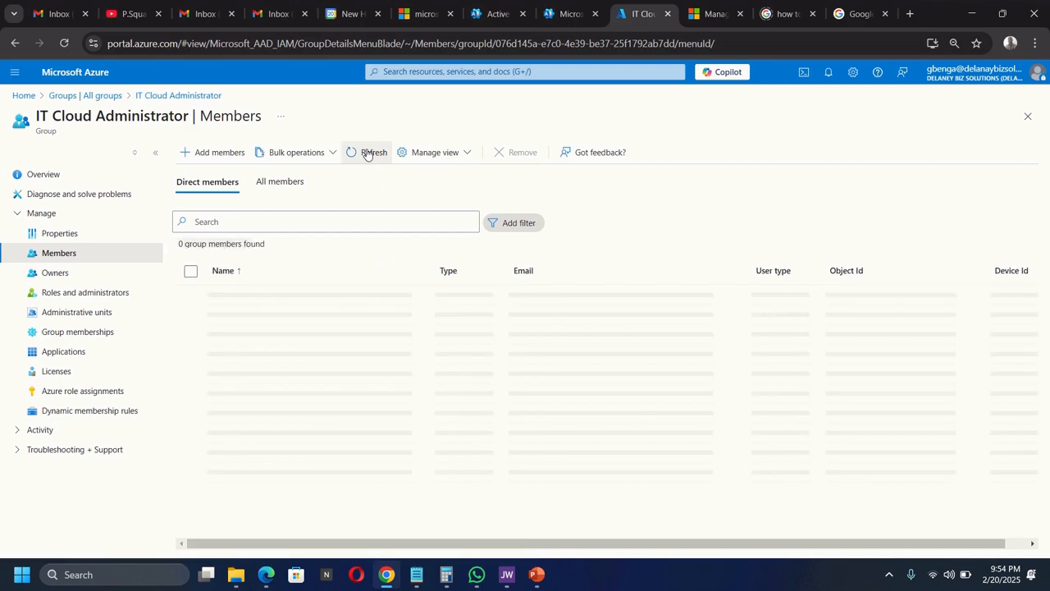
left_click(367, 154)
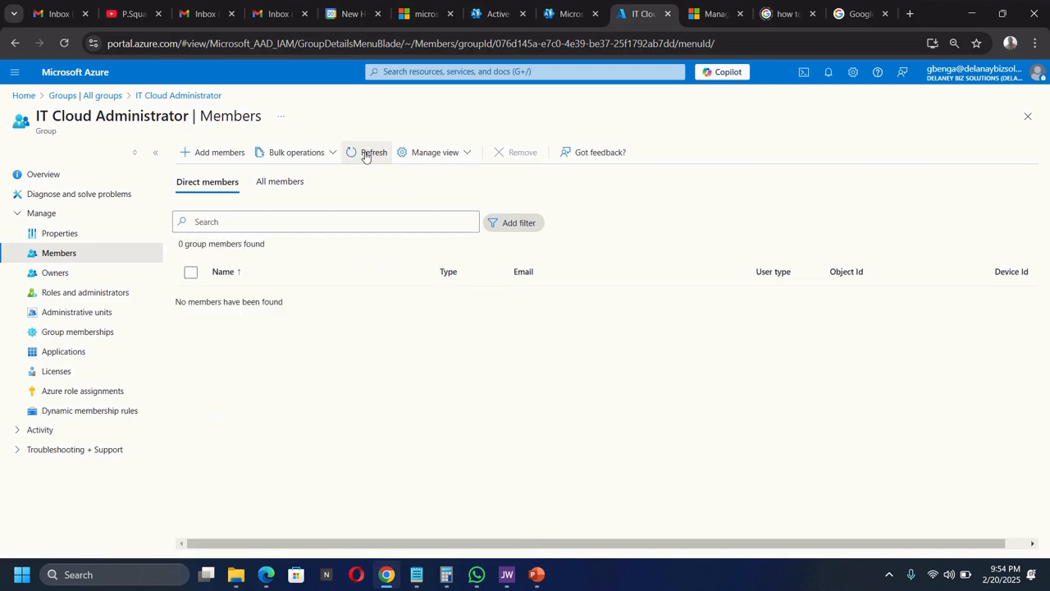
left_click(366, 154)
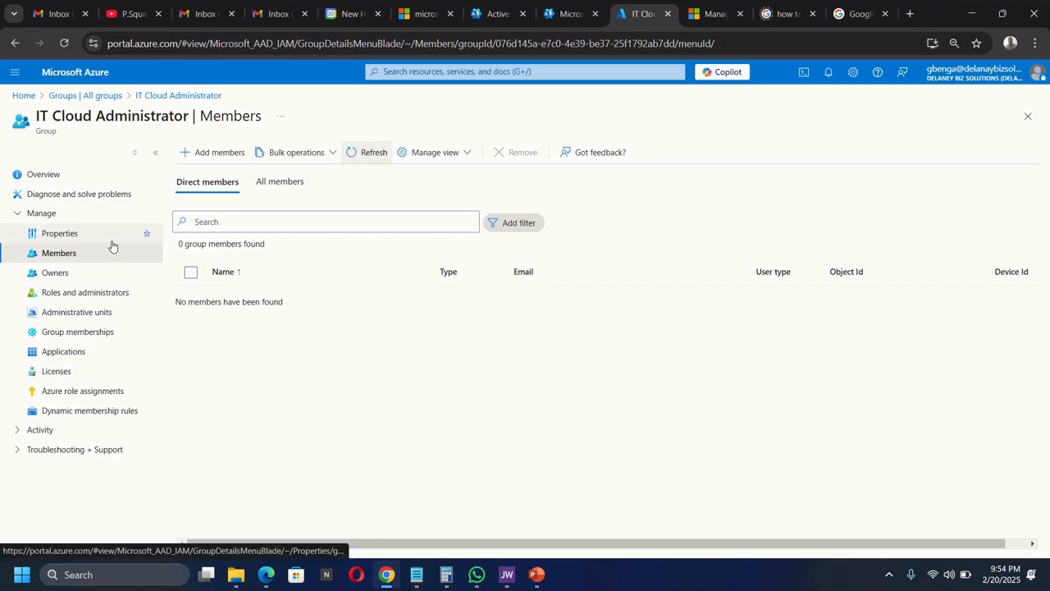
left_click(84, 96)
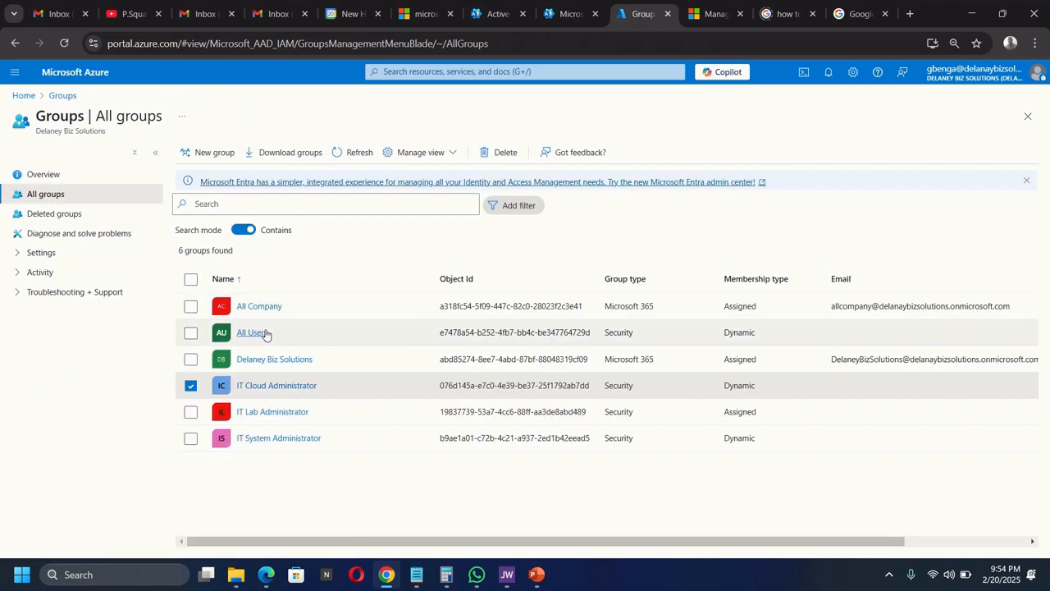
- Open IT System Administrator's member list, showing its one dynamically added user
left_click(190, 388)
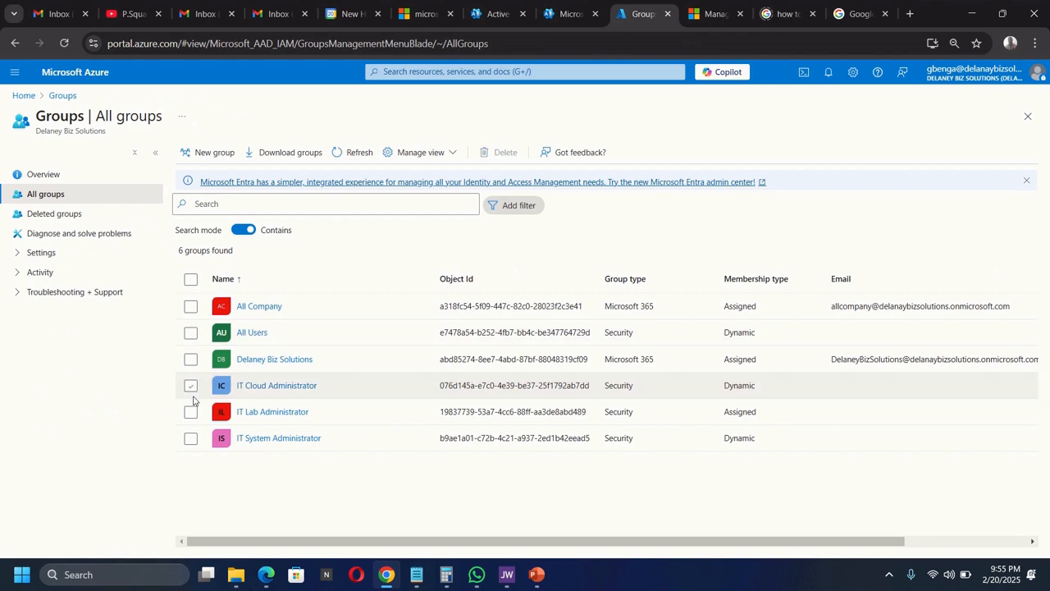
left_click(274, 447)
left_click(275, 444)
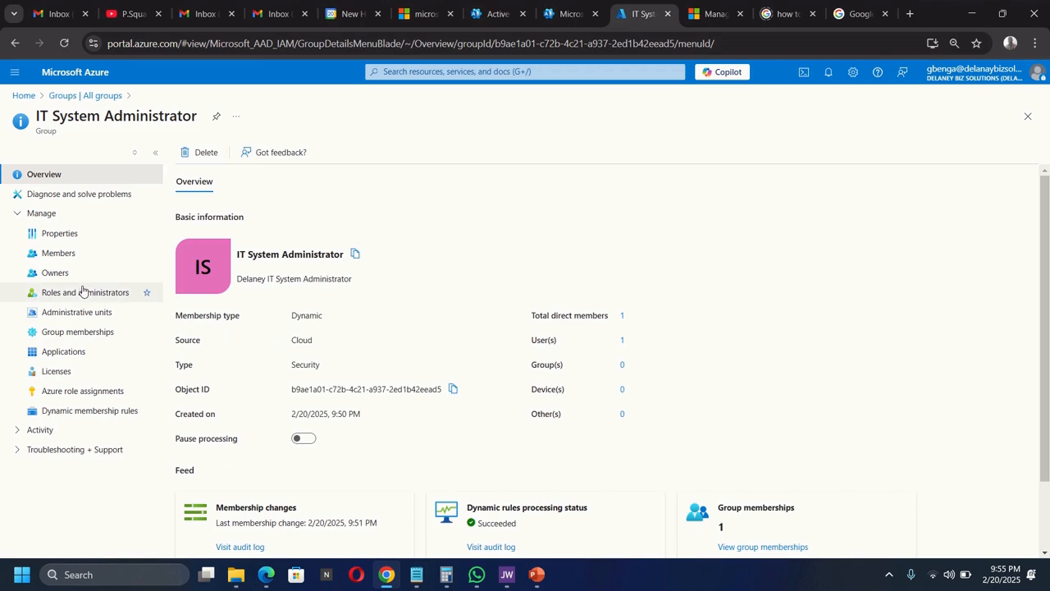
left_click(59, 252)
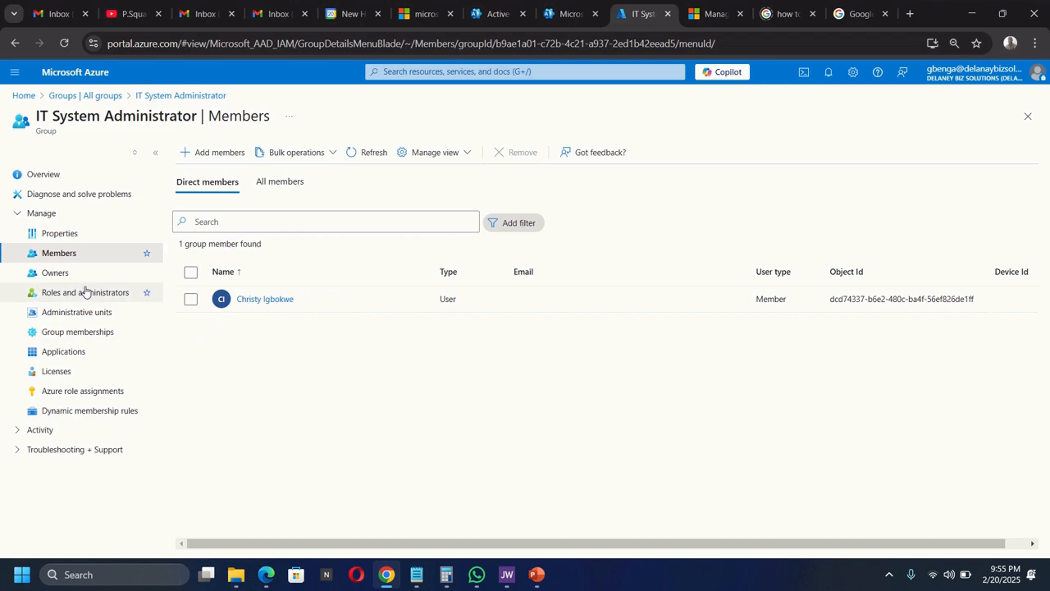
- Go via Home to Microsoft Entra ID Users and open the last user's profile
left_click(60, 99)
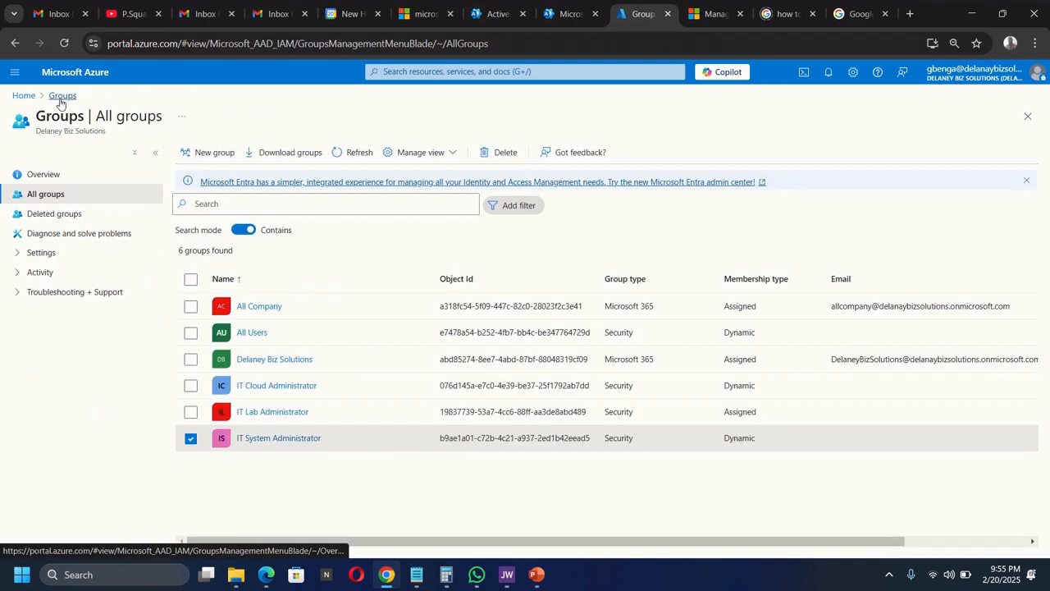
left_click(45, 175)
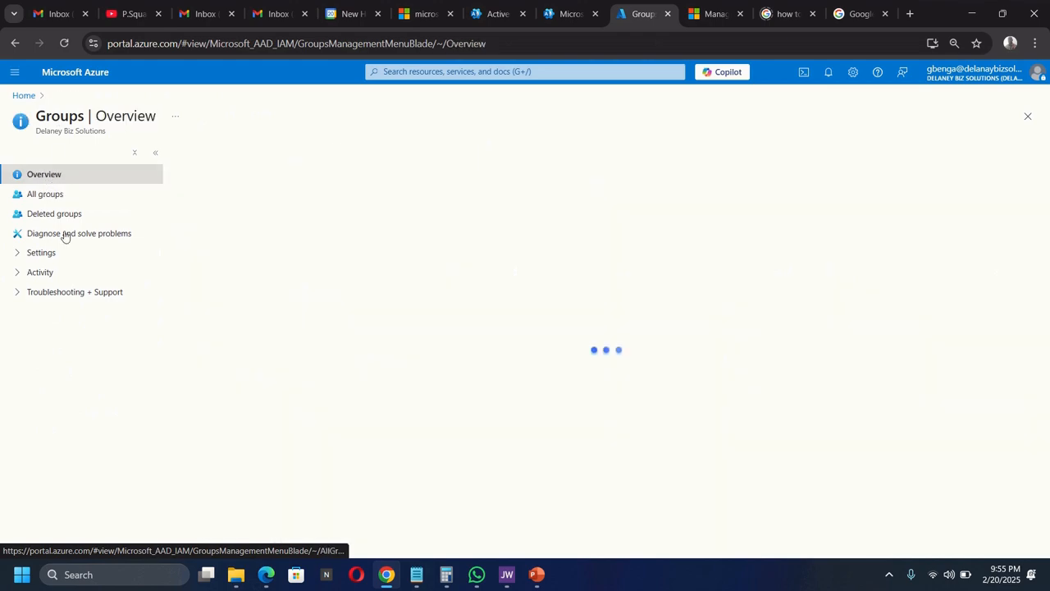
left_click(24, 96)
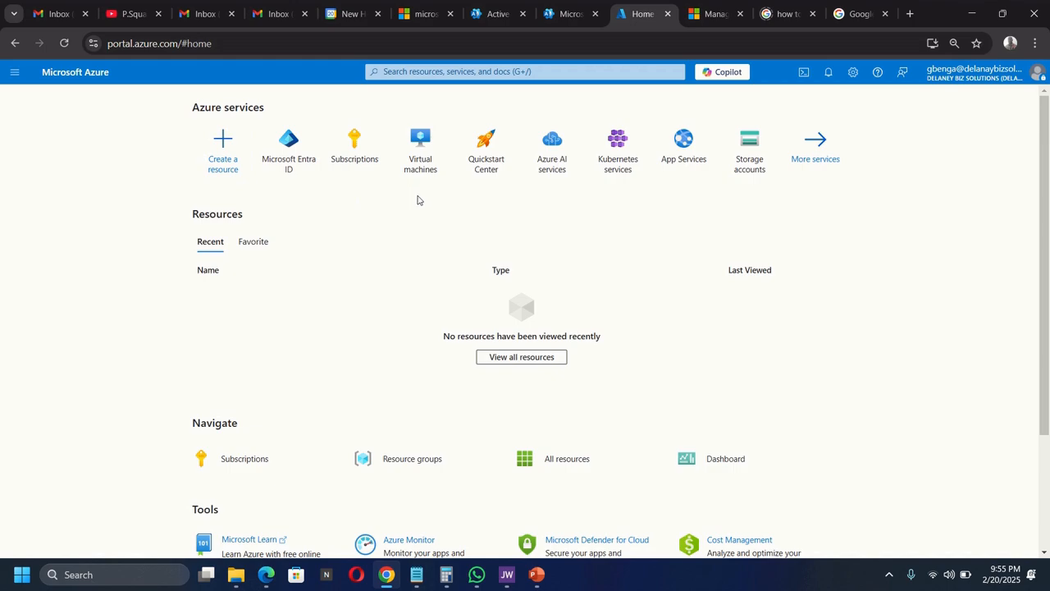
left_click(296, 137)
left_click(58, 252)
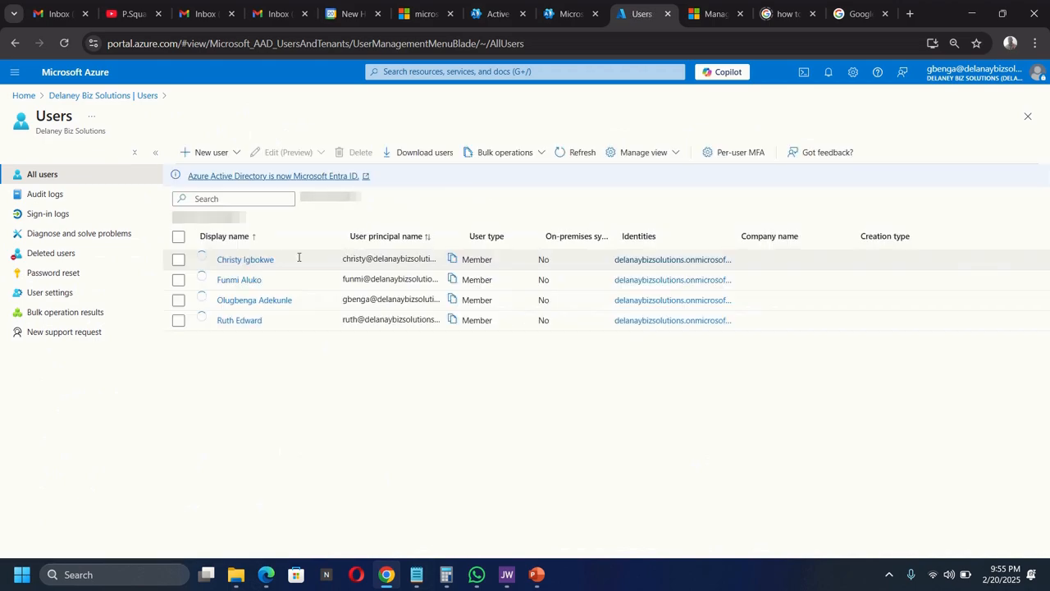
left_click(232, 323)
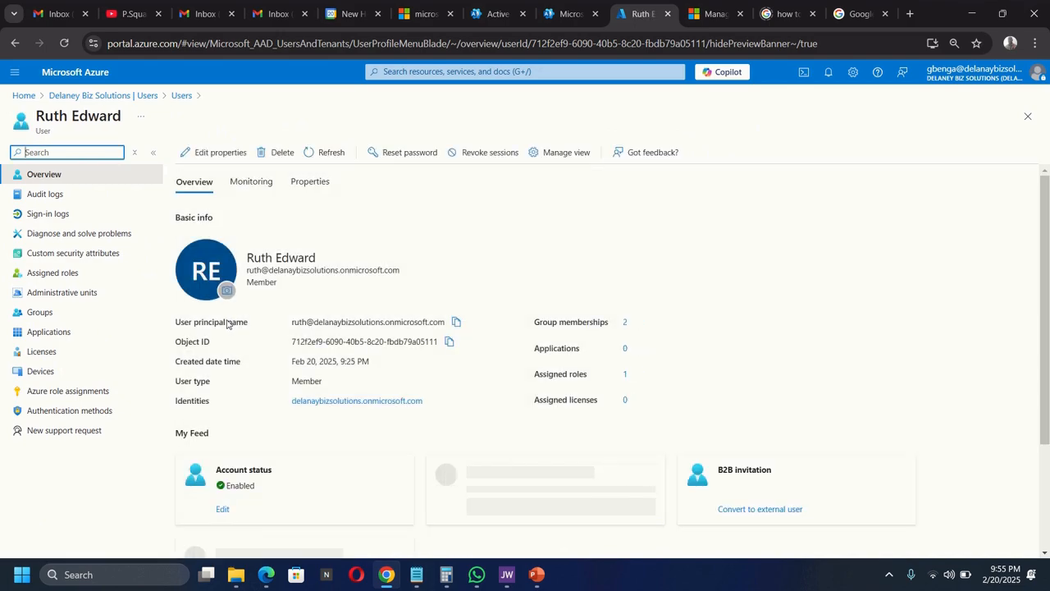
- Copy the user's job title 'Cloud Administrator' and return to the Delaney Biz Solutions overview
left_click(216, 152)
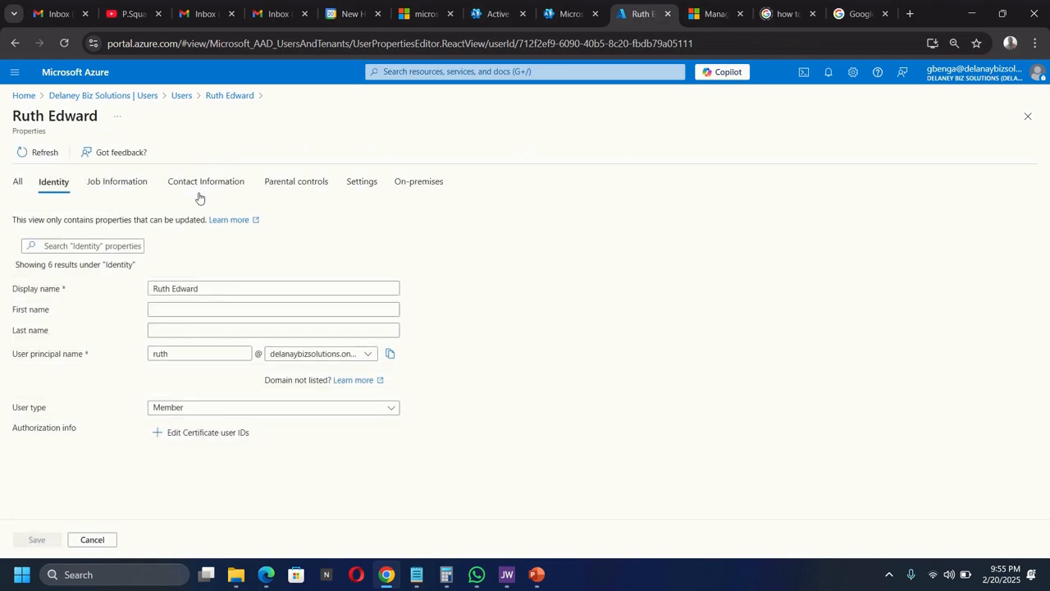
left_click(106, 188)
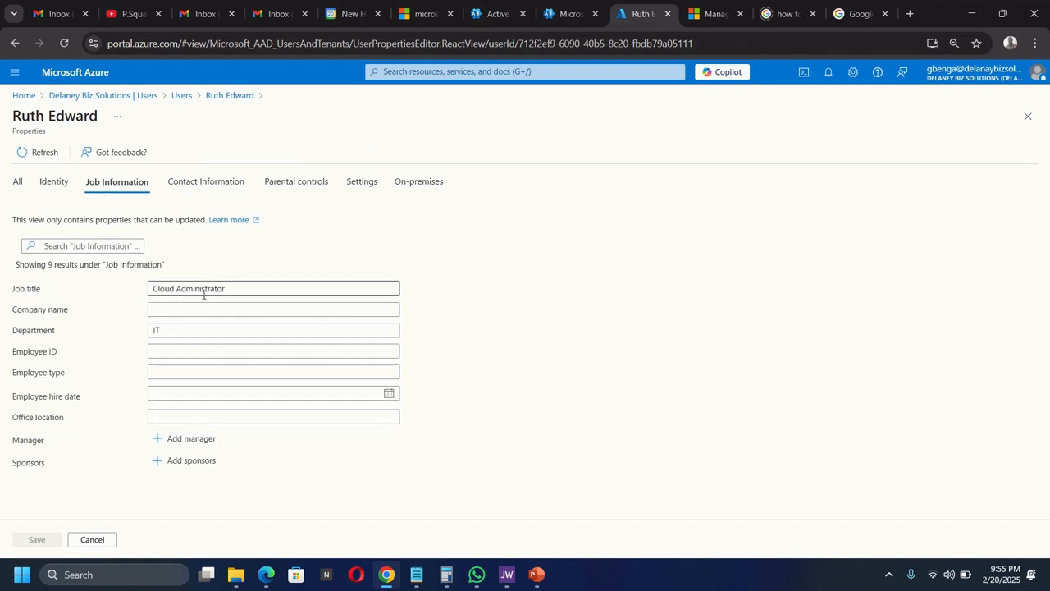
left_click(180, 289)
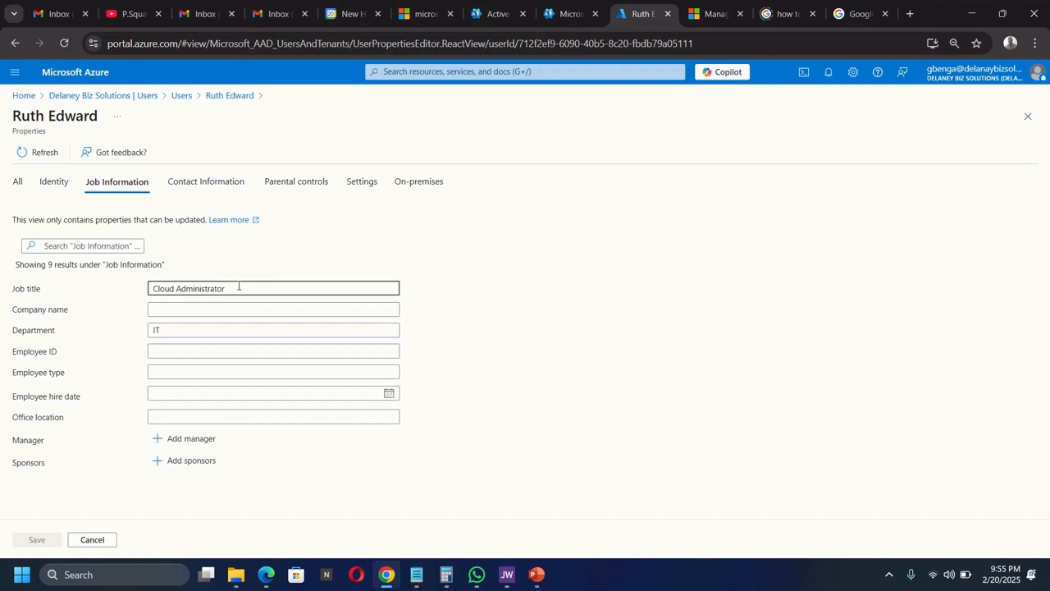
left_click_drag(240, 284, 141, 291)
right_click(179, 289)
left_click(206, 265)
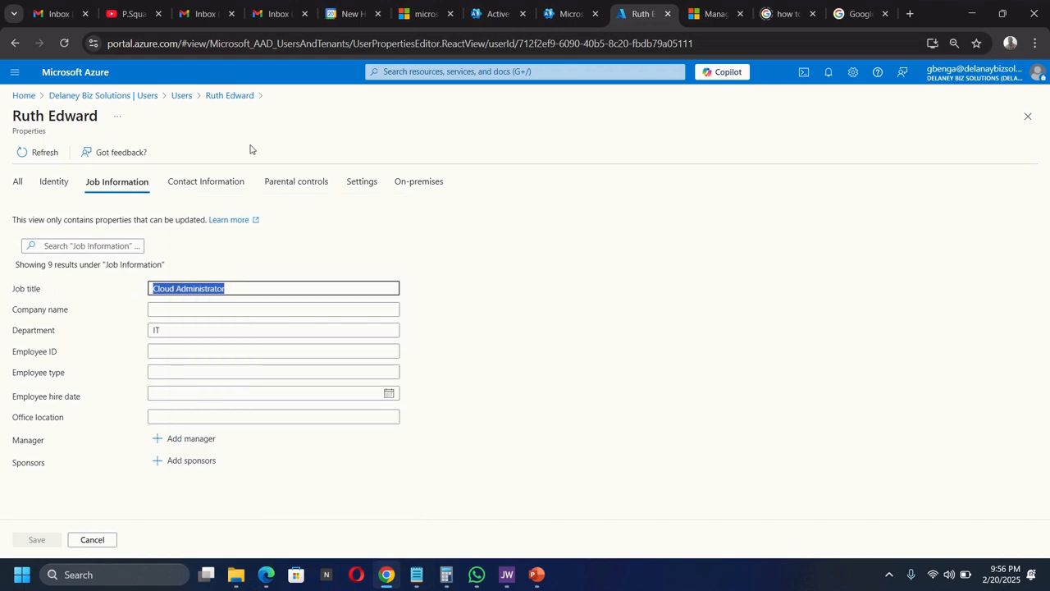
left_click(83, 96)
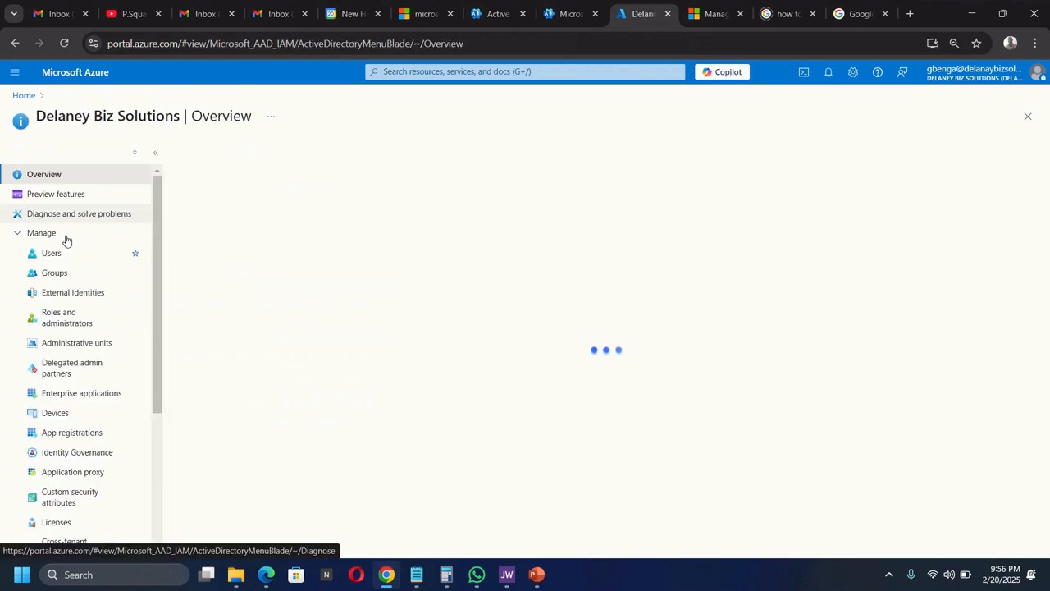
- Open the IT Cloud Administrator group's dynamic membership rules from All groups
left_click(51, 274)
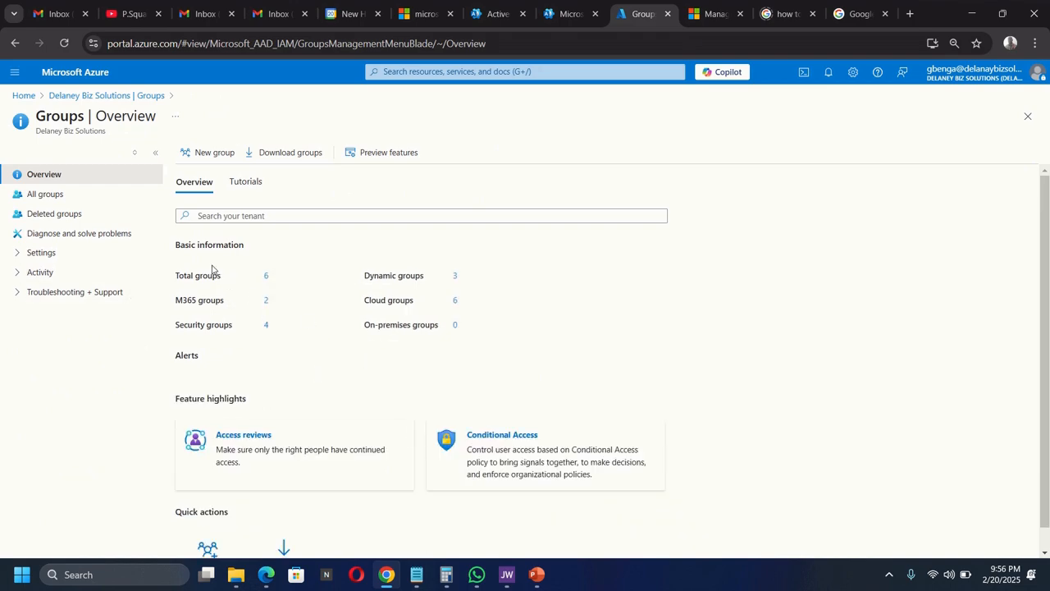
left_click(48, 194)
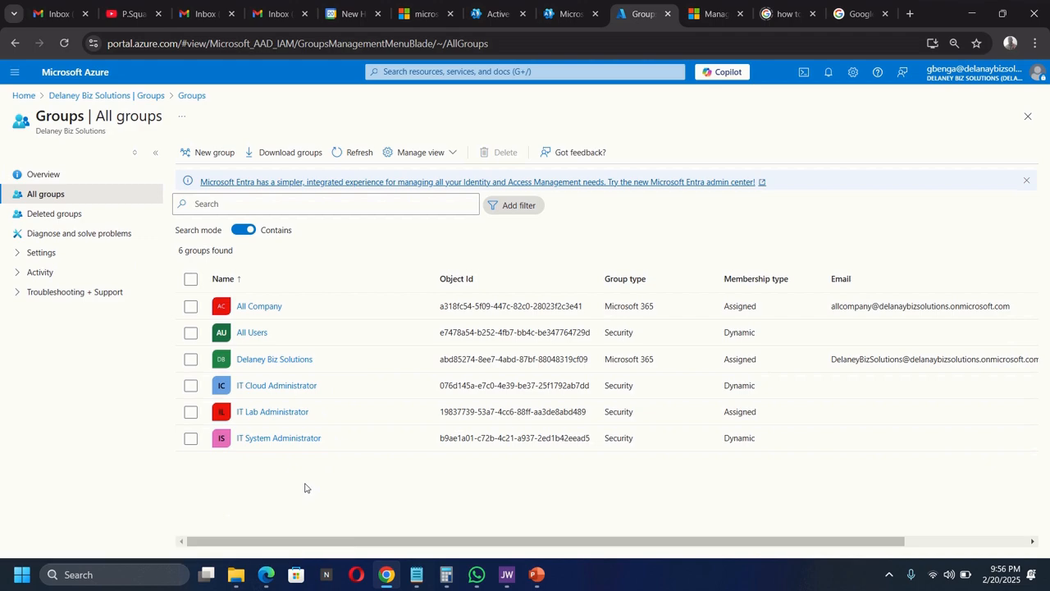
left_click(270, 389)
left_click(271, 386)
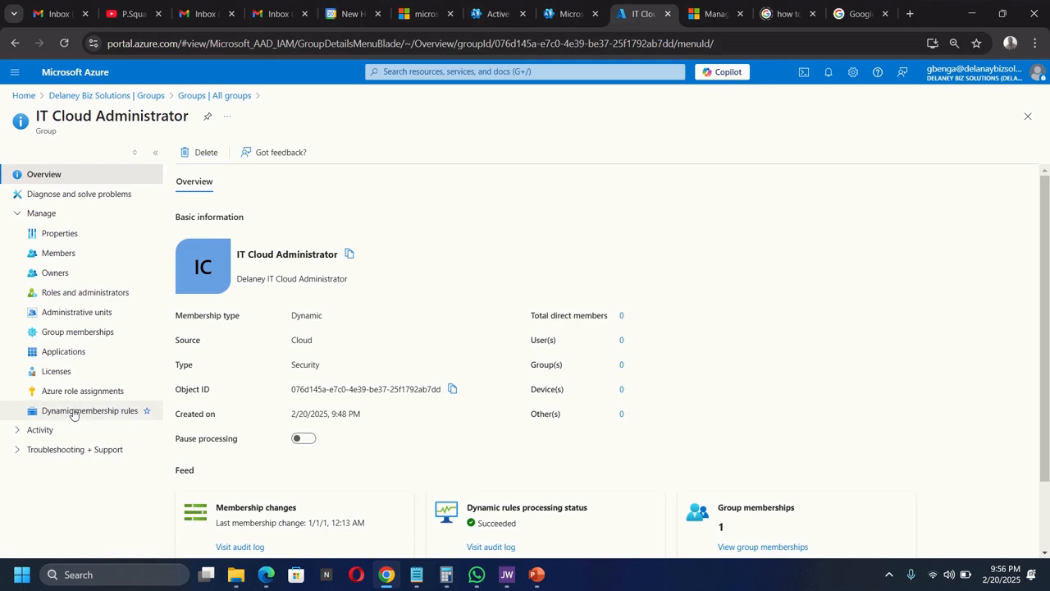
left_click(141, 414)
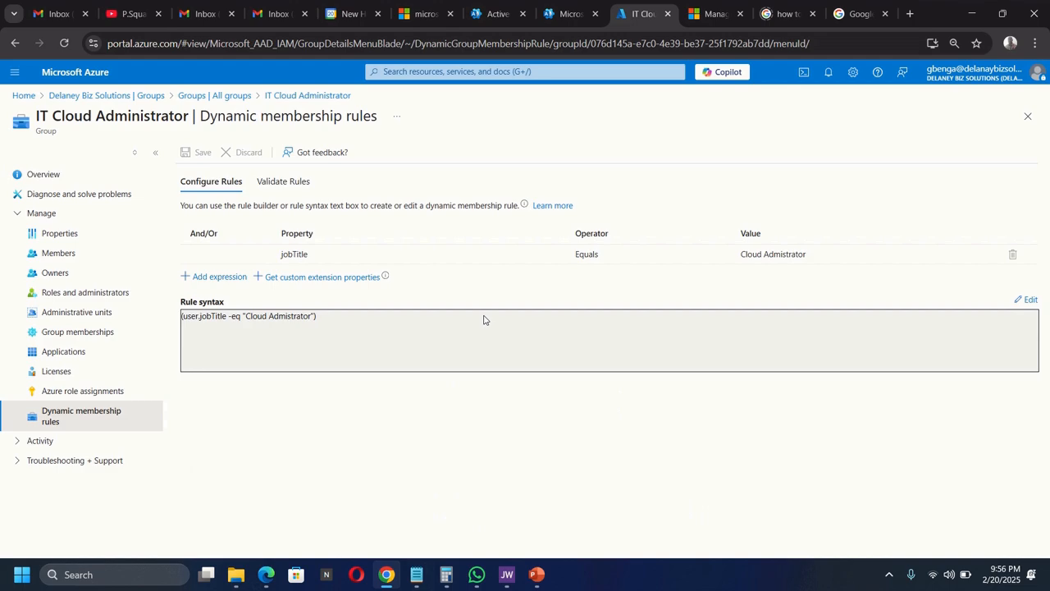
- Correct the jobTitle rule value to 'Cloud Administrator' and save the rule
left_click(763, 256)
left_click(812, 253)
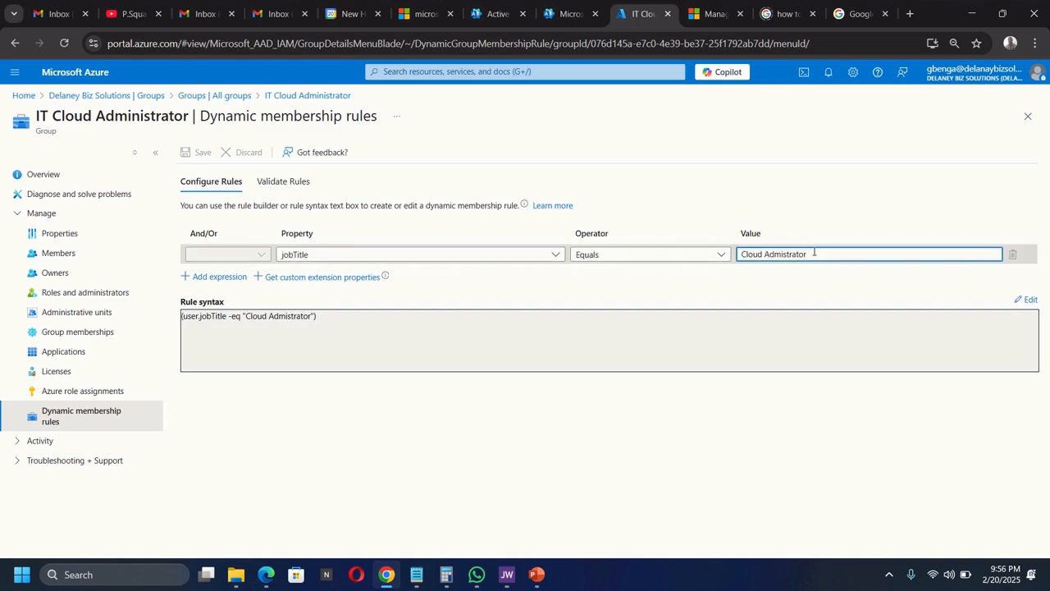
key("BackSpace")
key("BackSpace")
key("BackSpace")
key("BackSpace")
key("BackSpace")
key("BackSpace")
key("BackSpace")
key("BackSpace")
key("BackSpace")
key("BackSpace")
key("BackSpace")
key("BackSpace")
key("BackSpace")
key("BackSpace")
key("BackSpace")
key("BackSpace")
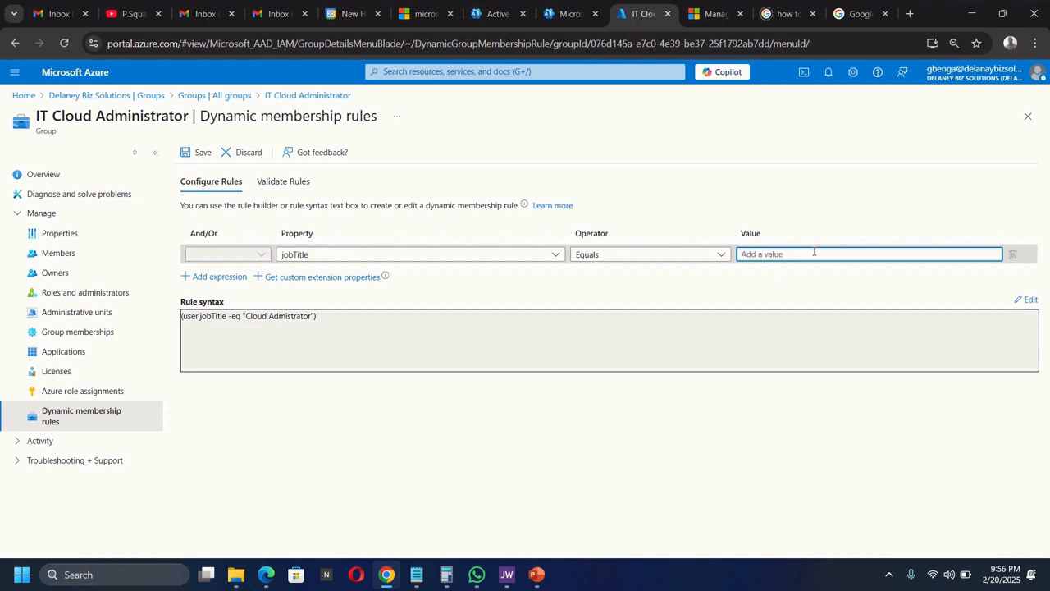
key("ctrl+v")
left_click(788, 272)
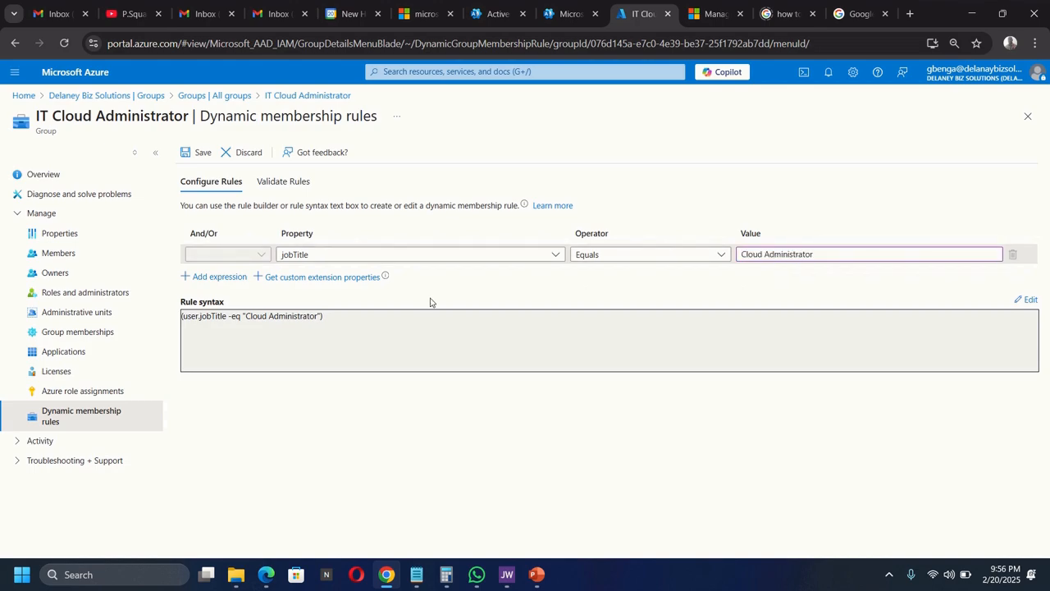
left_click(201, 154)
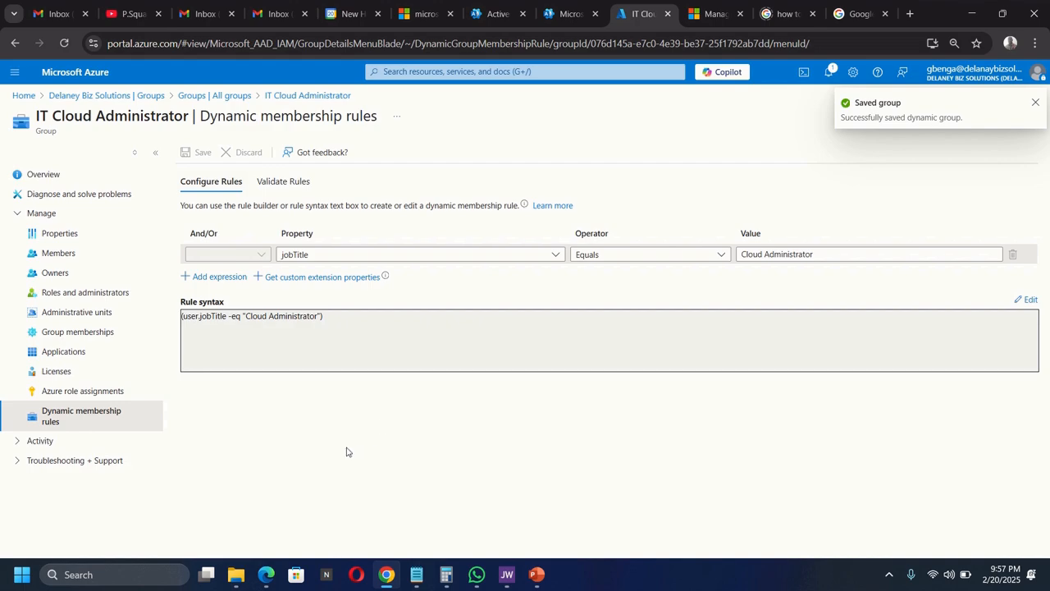
- Refresh All groups and check the IT Lab Administrator group's members
left_click(131, 96)
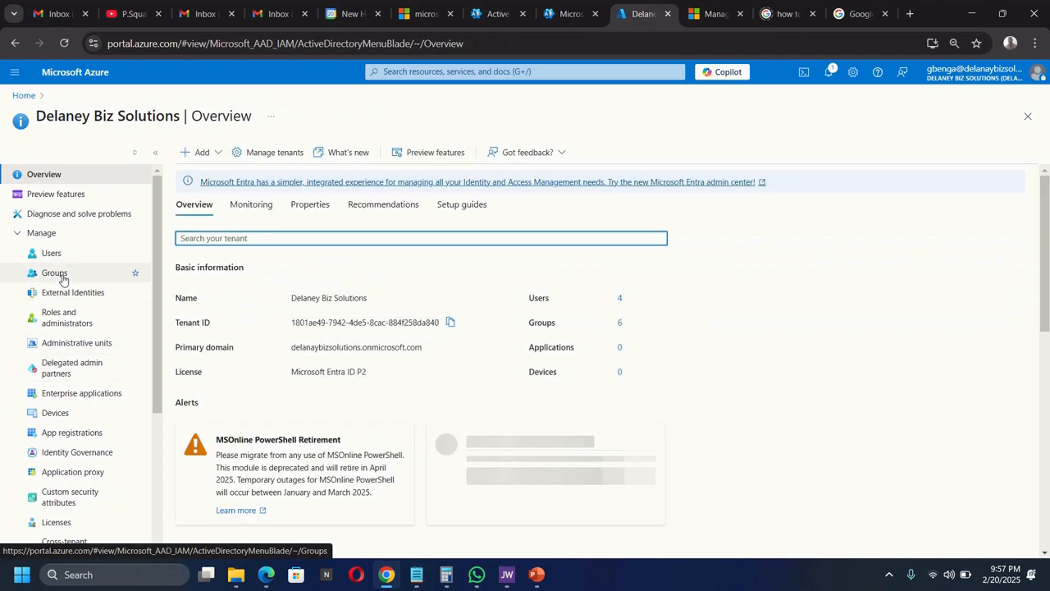
left_click(54, 273)
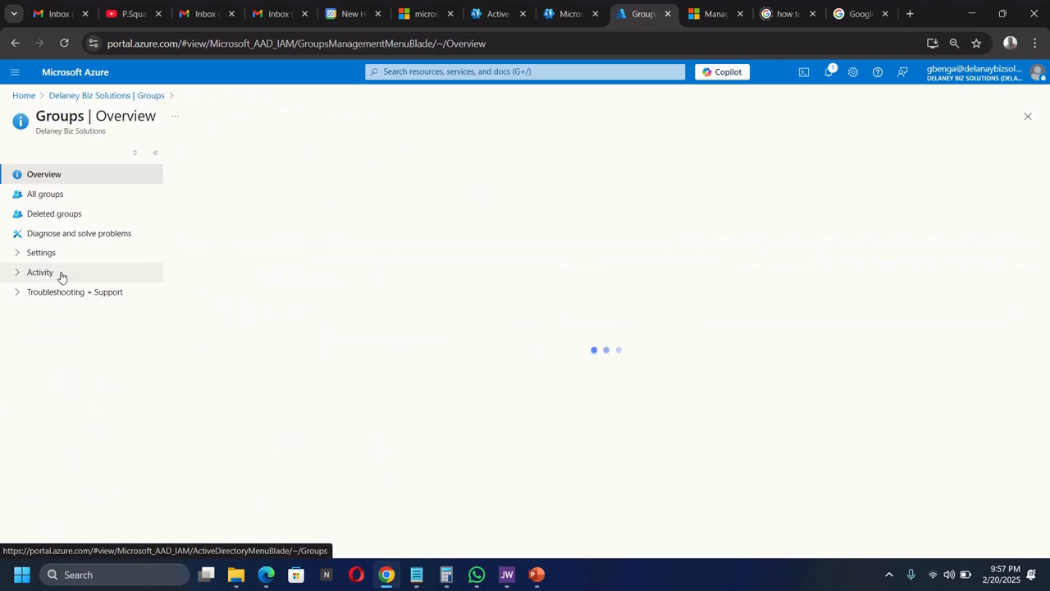
left_click(43, 195)
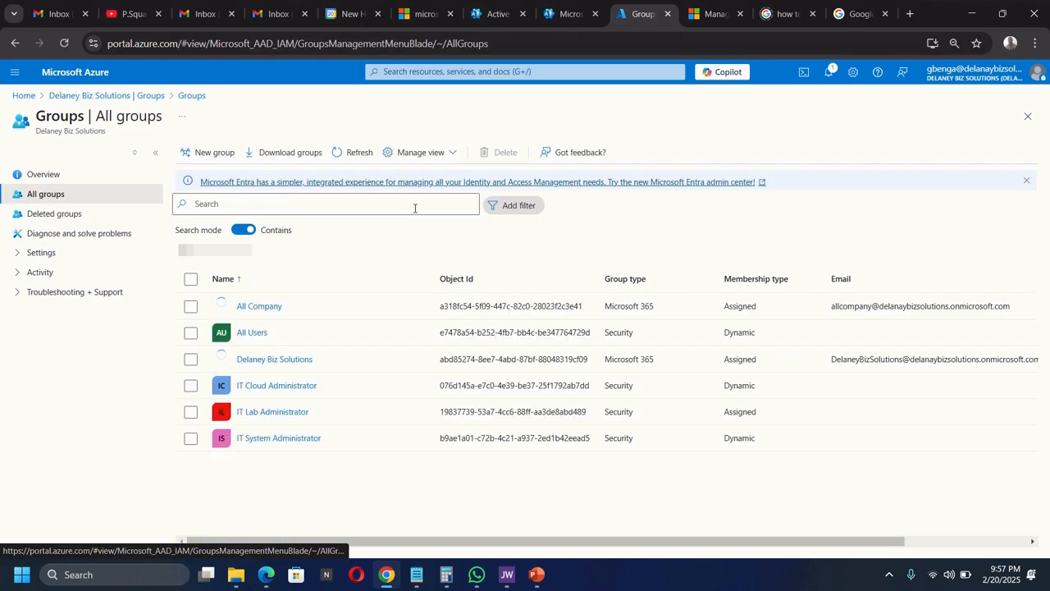
left_click(359, 152)
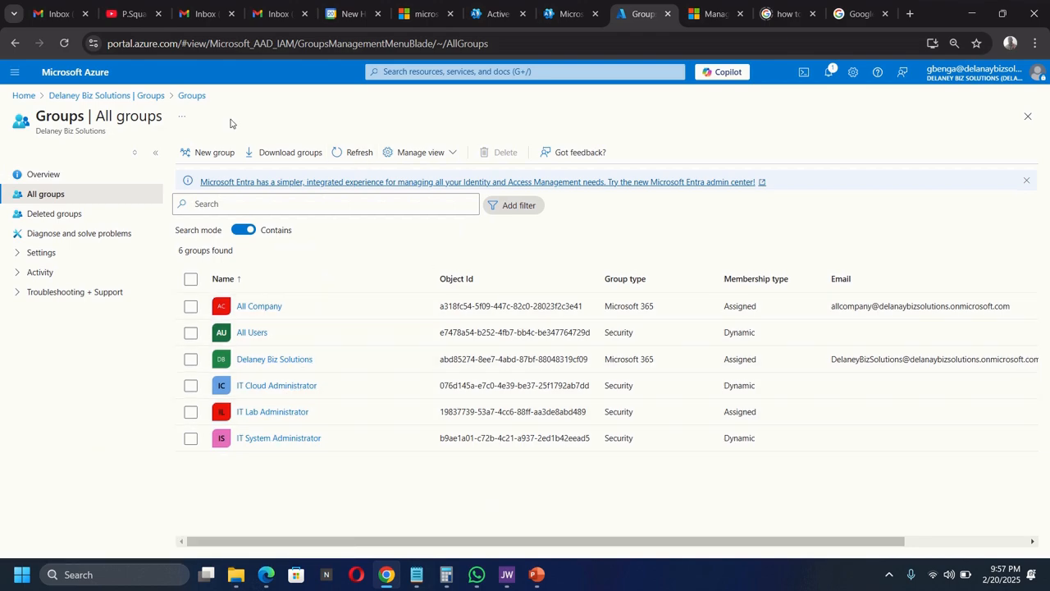
left_click(259, 415)
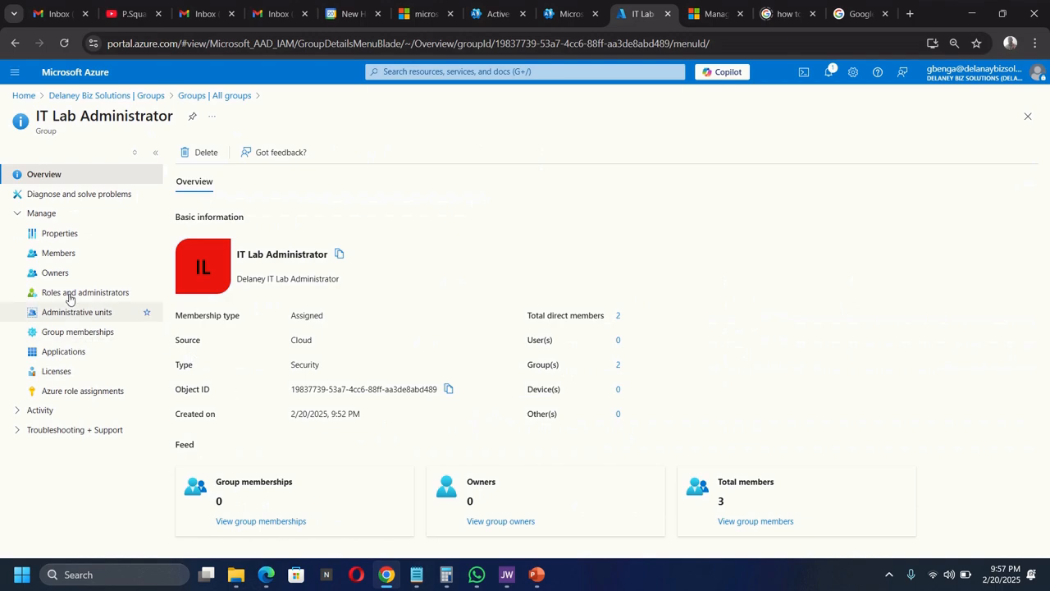
left_click(63, 256)
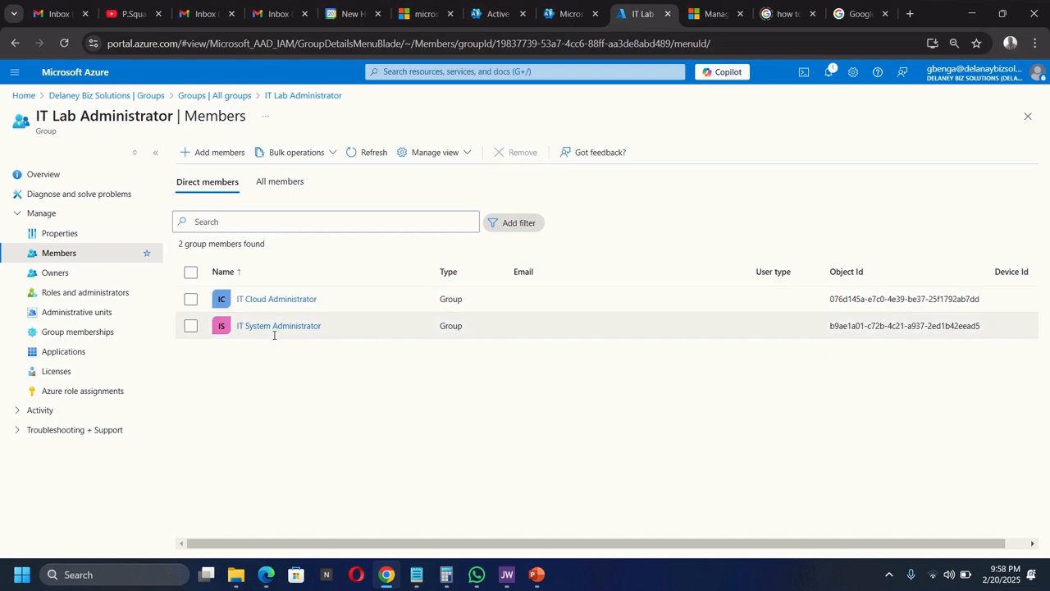
- Check the IT Cloud Administrator group's members, then go to the tenant's All users list
left_click(141, 97)
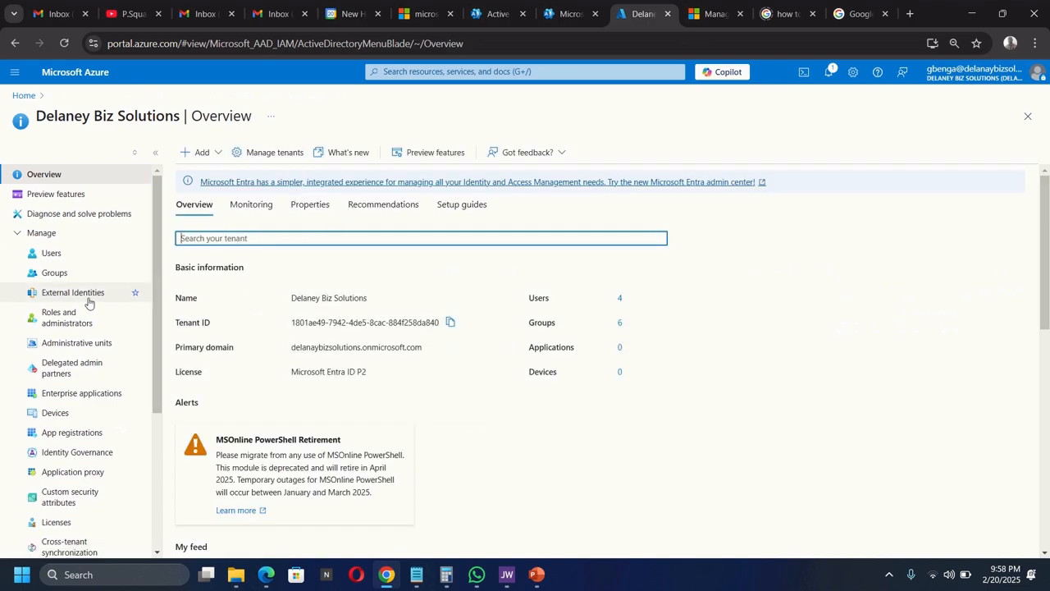
left_click(53, 273)
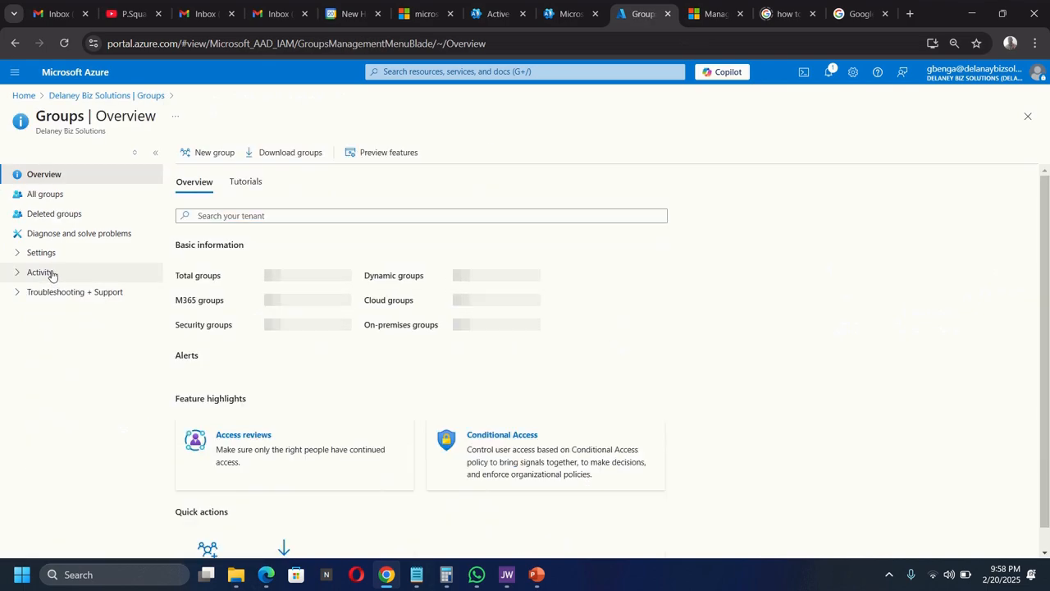
left_click(53, 197)
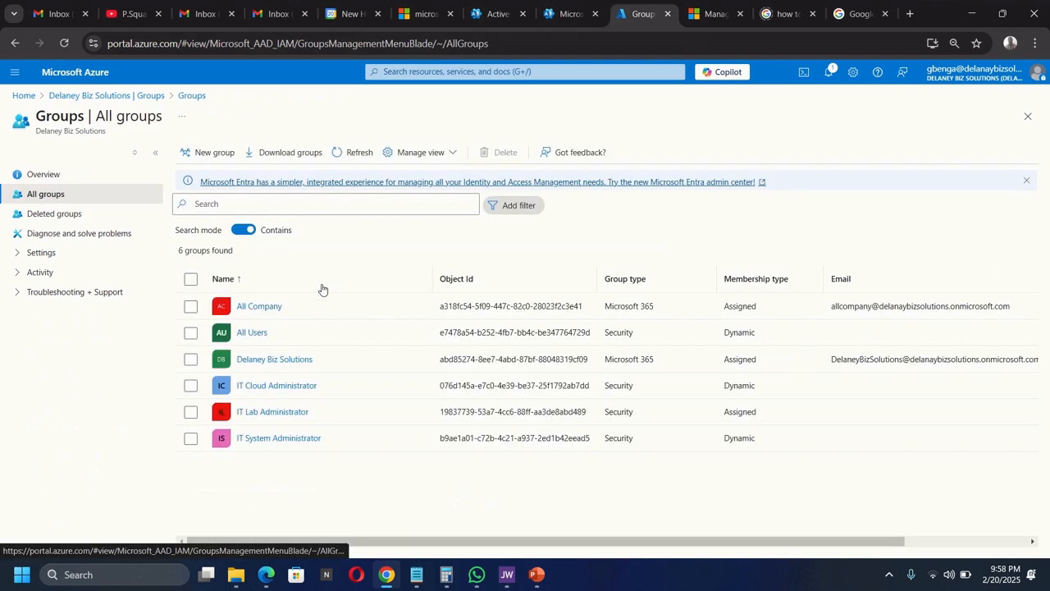
left_click(271, 387)
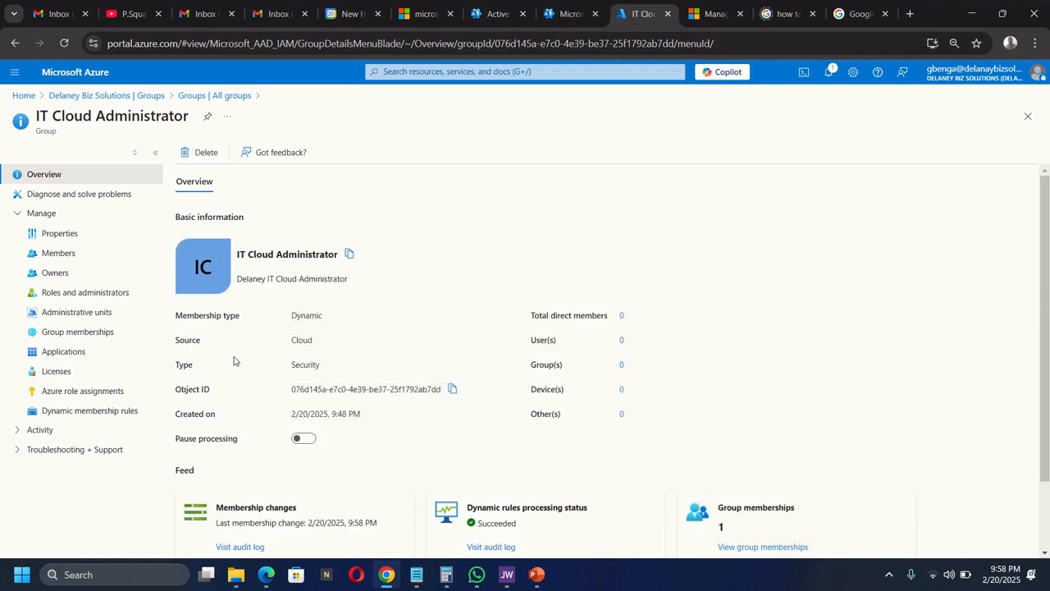
left_click(58, 256)
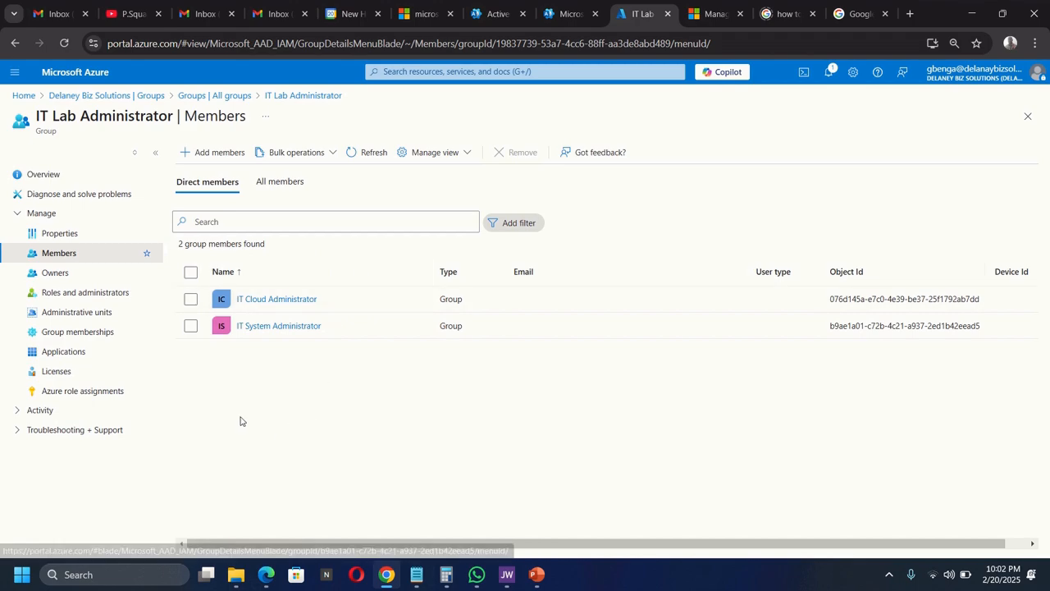
left_click(129, 97)
left_click(64, 251)
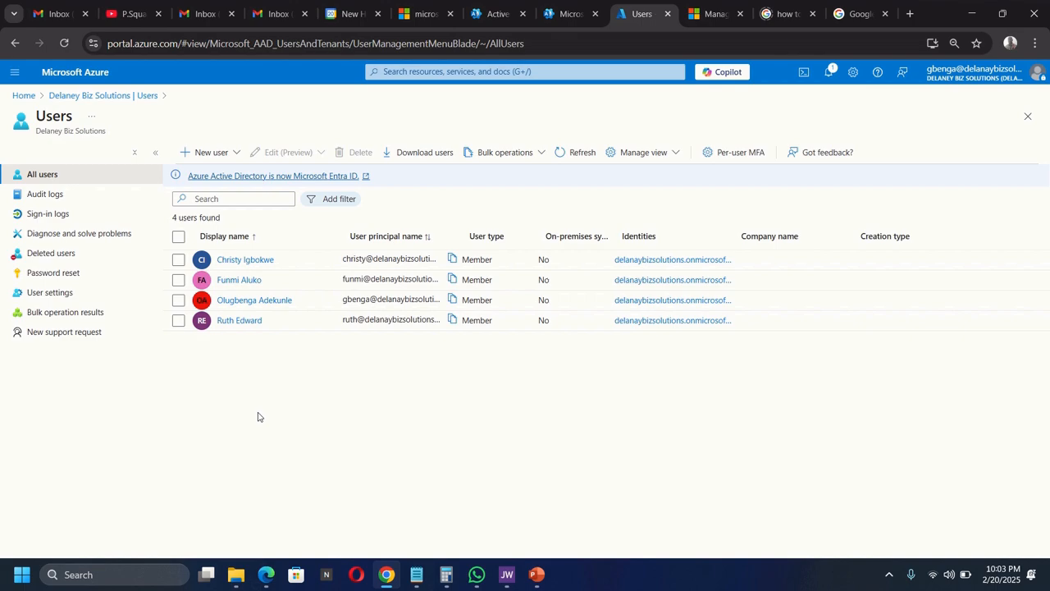
- Invite an external guest with their e-mail, display name and message 'You are invited to our domain', then review
left_click(215, 155)
left_click(220, 229)
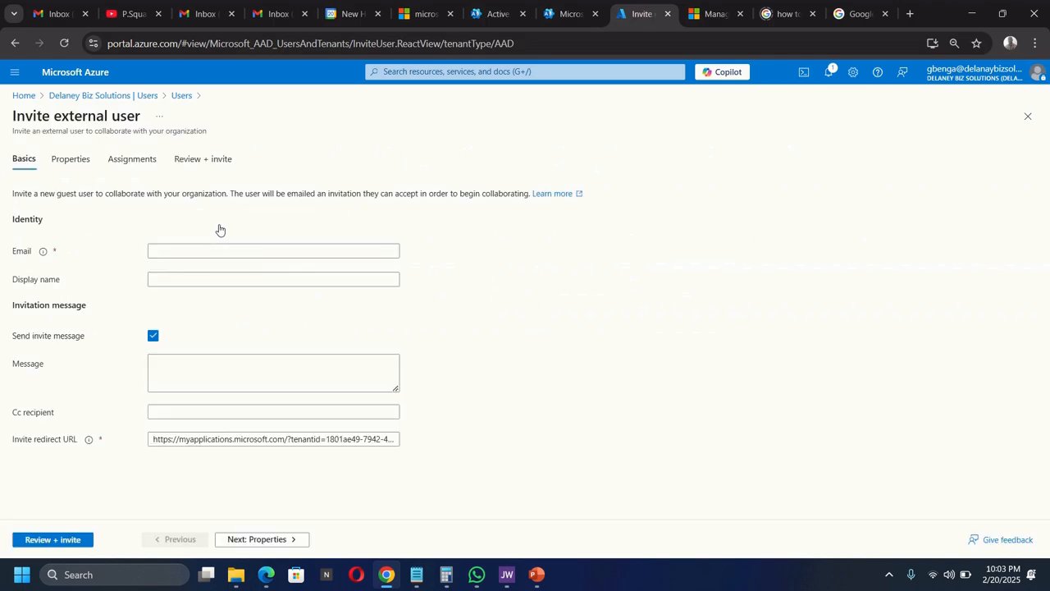
left_click(188, 252)
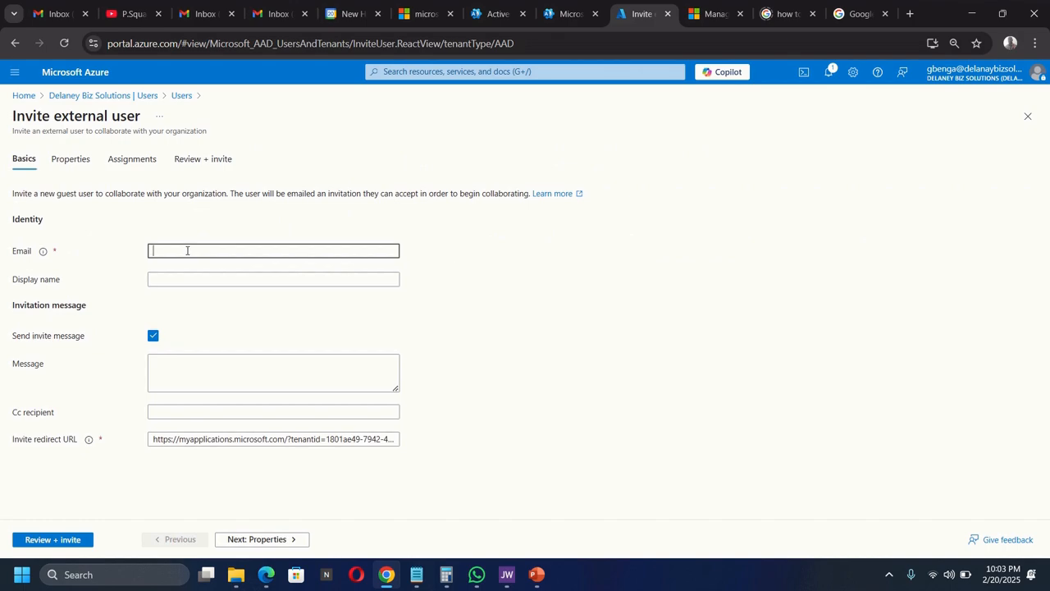
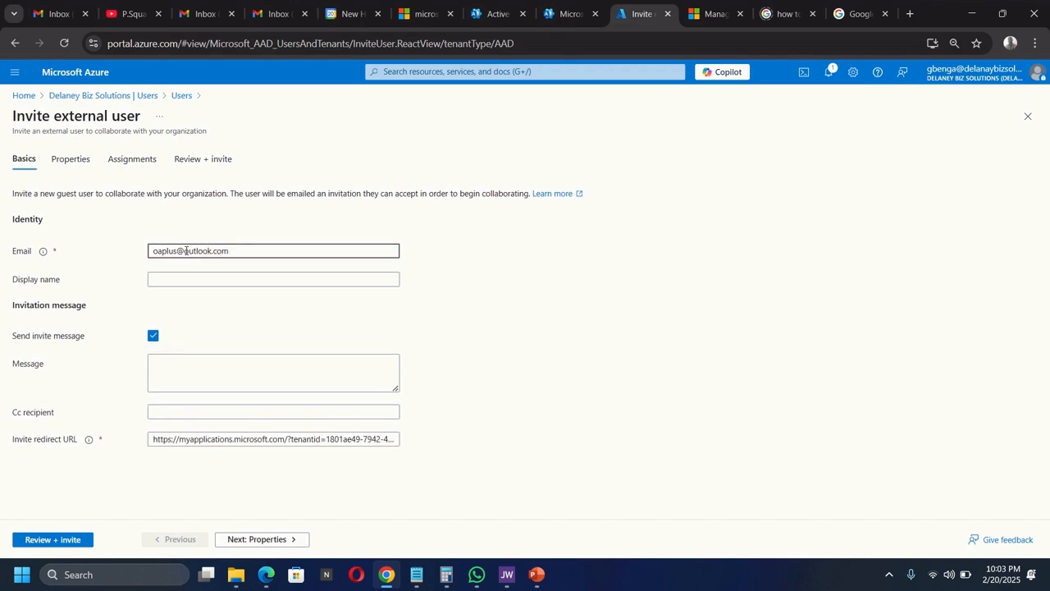
left_click(176, 280)
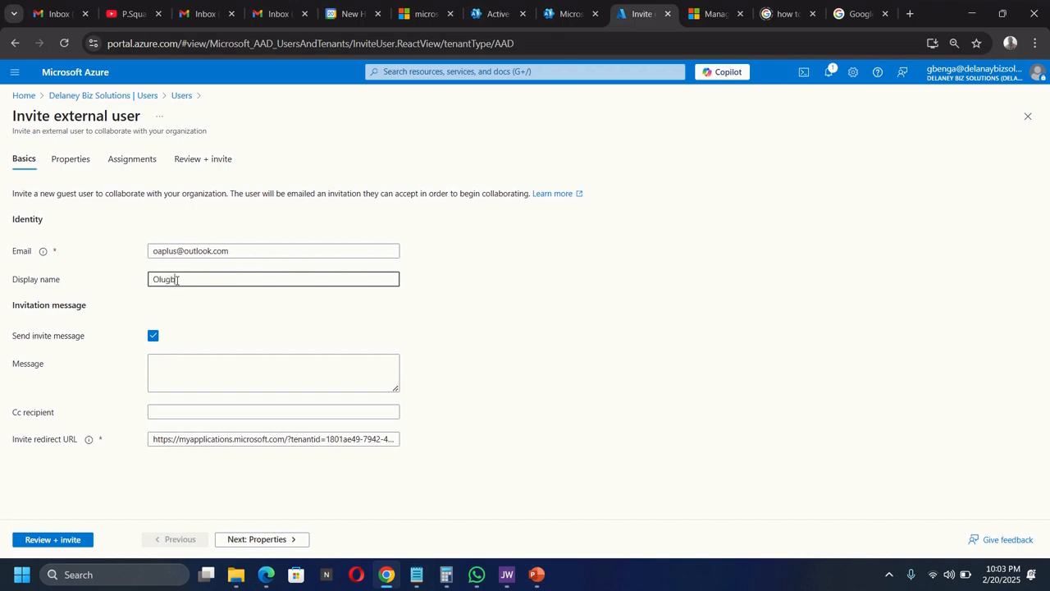
left_click(179, 371)
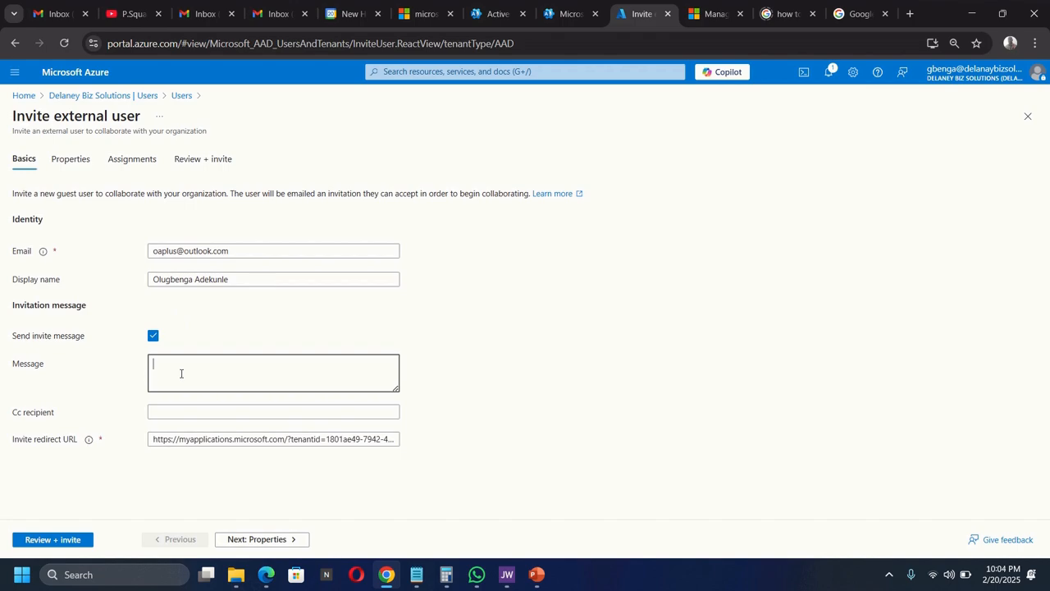
type("You are invited to our domain")
left_click(36, 544)
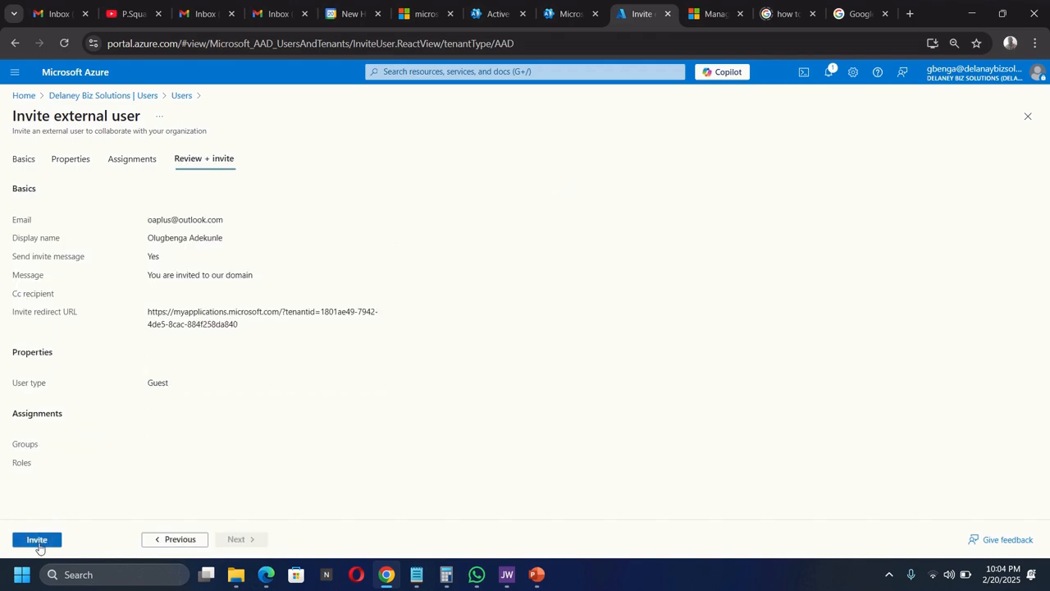
- Send the guest invitation and refresh the users list to look for the new guest
left_click(30, 541)
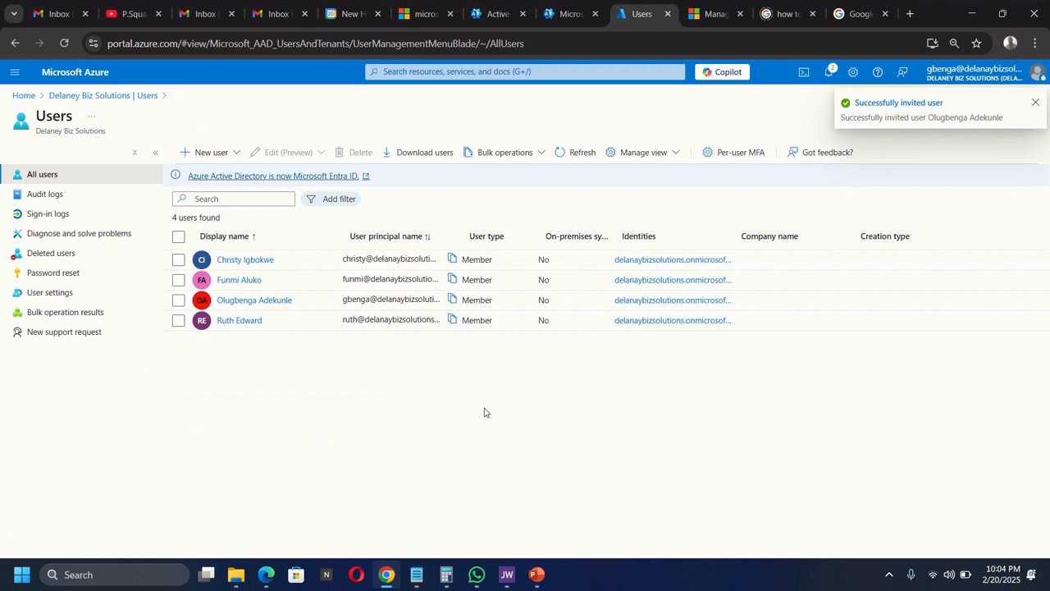
left_click(579, 154)
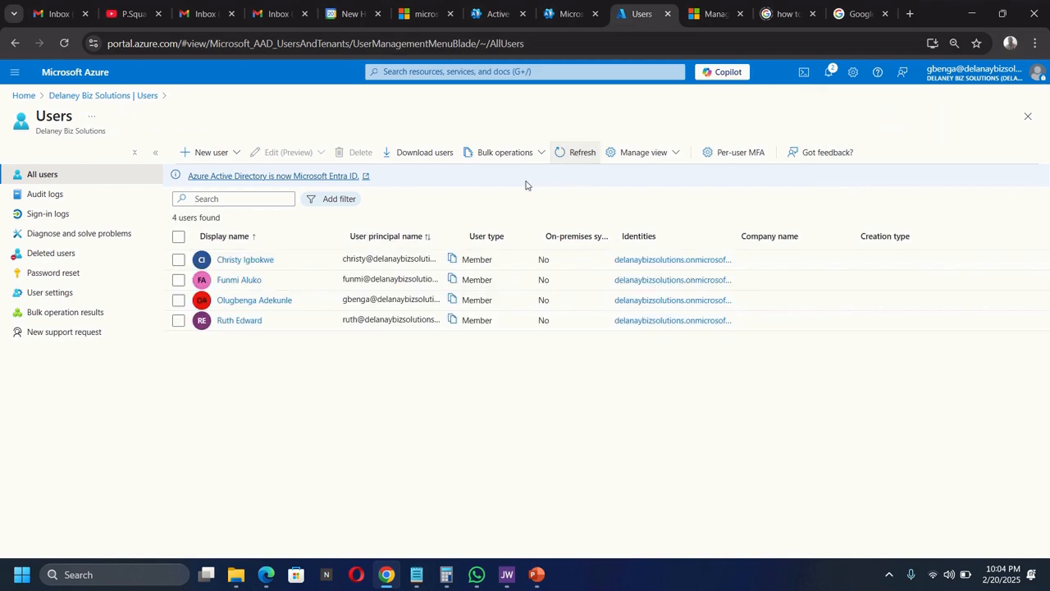
left_click(578, 153)
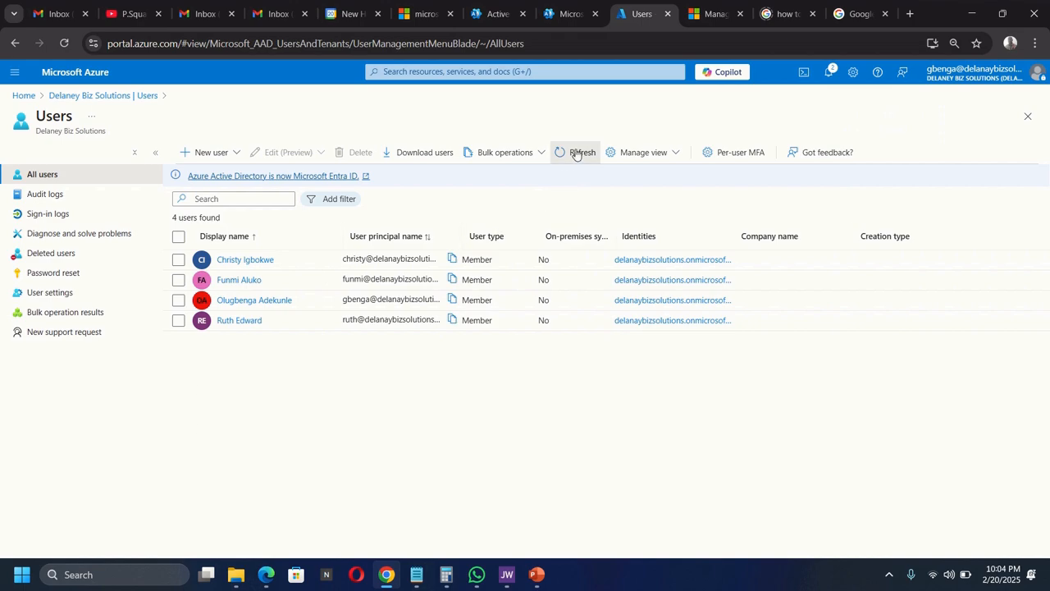